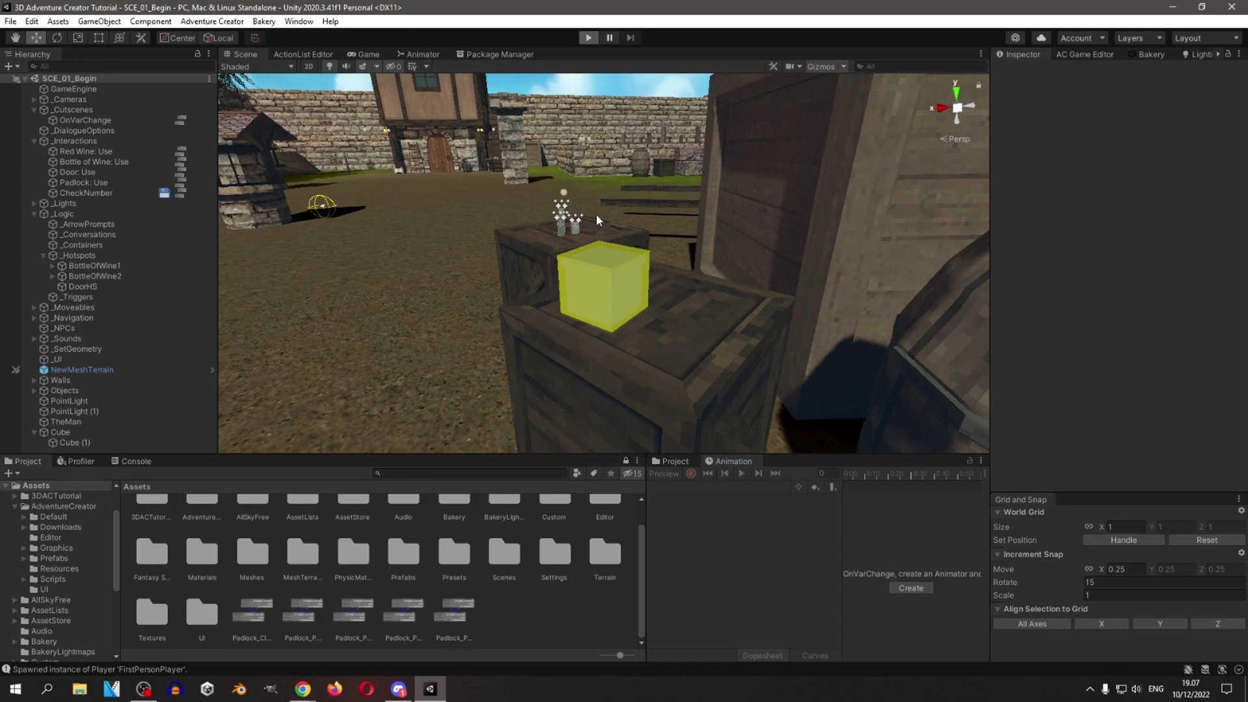
# Run the game in play mode, walk to the box on the crate and use the Padlock hotspot.
pyautogui.hotkey('ctrl', 'p')
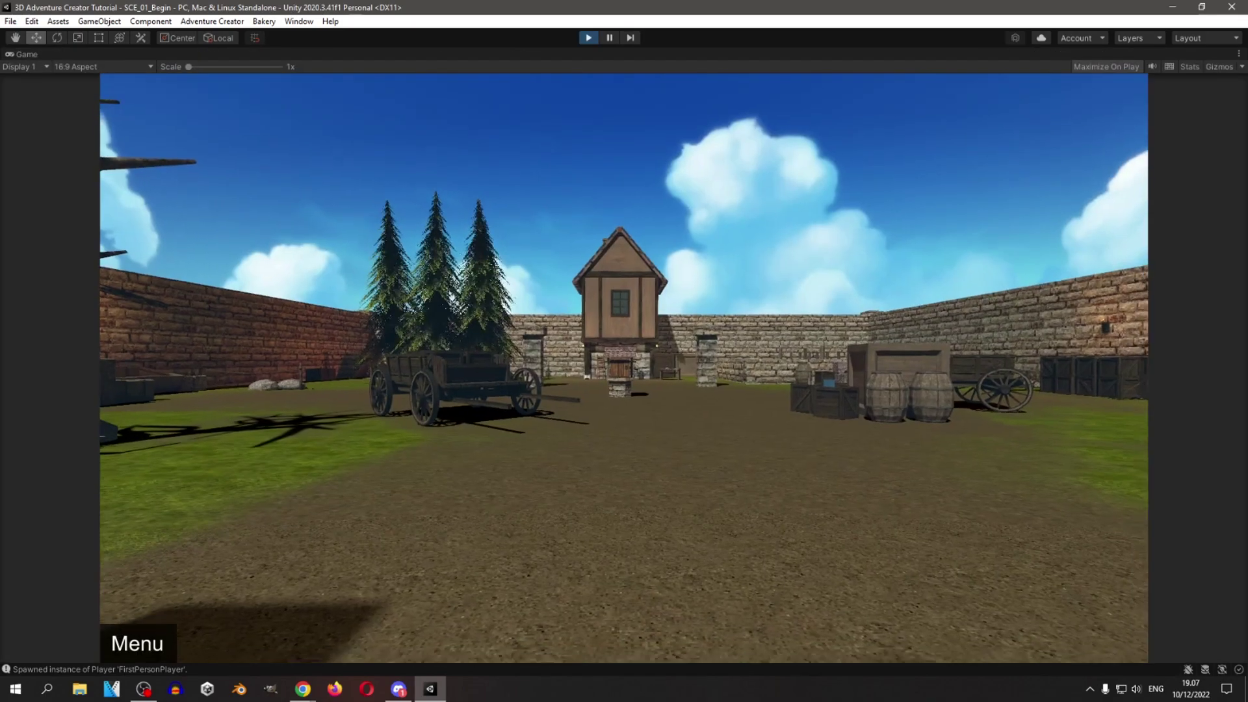
pyautogui.press('w')
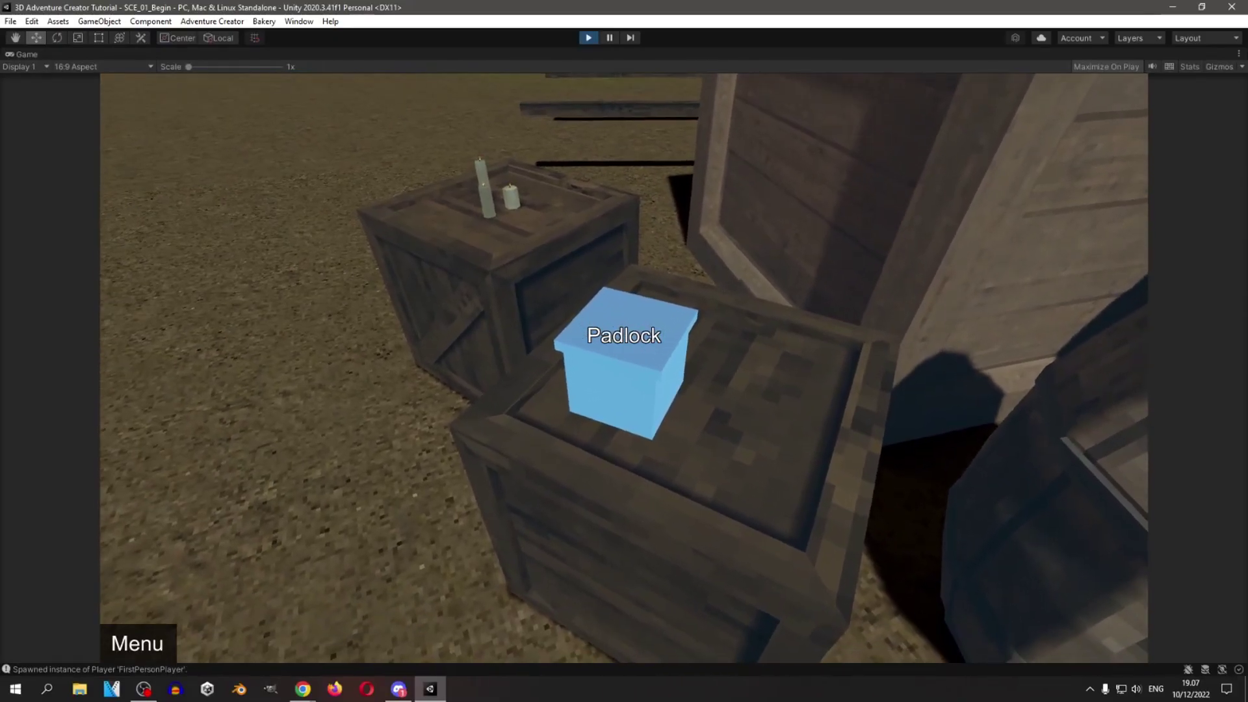
pyautogui.click(624, 367)
# Test the padlock menu by cycling all four digits and closing it, and exit play mode.
pyautogui.click(529, 341)
pyautogui.click(590, 343)
pyautogui.click(640, 348)
pyautogui.click(718, 341)
pyautogui.click(593, 343)
pyautogui.click(655, 344)
pyautogui.click(655, 343)
pyautogui.click(715, 339)
pyautogui.click(715, 342)
pyautogui.click(529, 340)
pyautogui.click(529, 340)
pyautogui.click(529, 339)
pyautogui.click(590, 341)
pyautogui.click(651, 346)
pyautogui.click(592, 340)
pyautogui.click(628, 410)
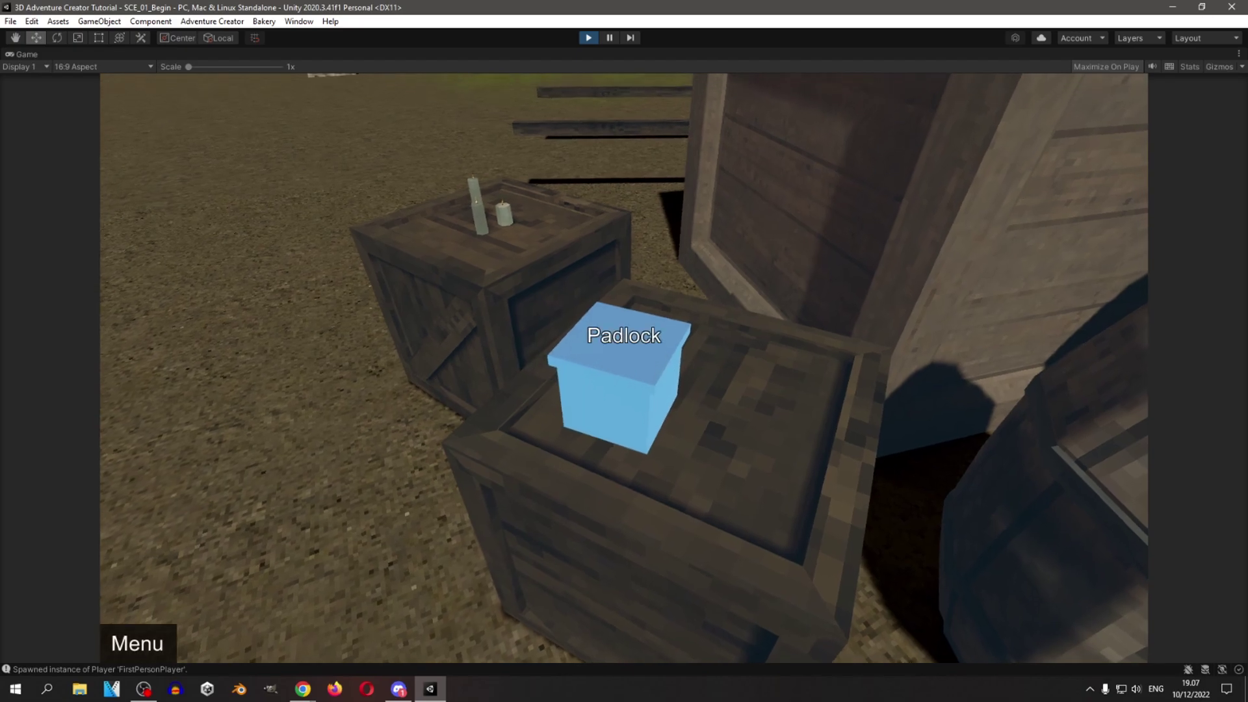
pyautogui.press('Escape')
pyautogui.click(629, 482)
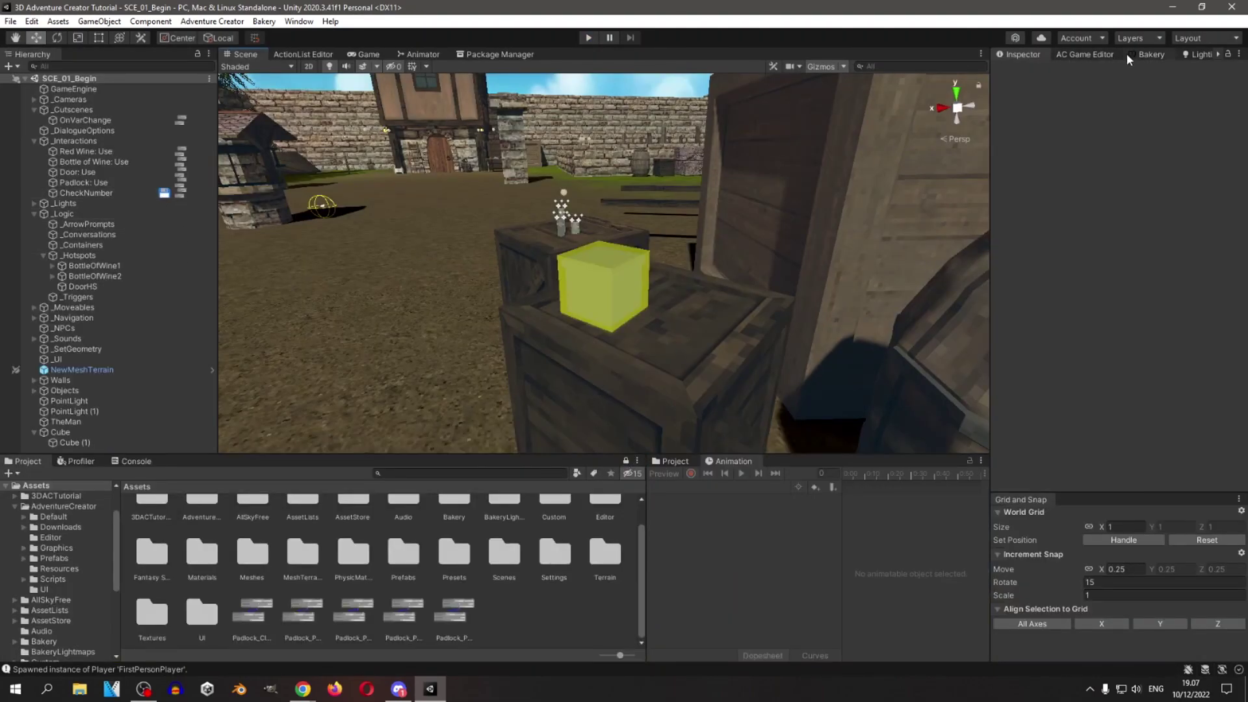
# Review the Padlock menu's properties in the Menu manager alongside its preview in the Game view.
pyautogui.click(1086, 54)
pyautogui.click(1213, 87)
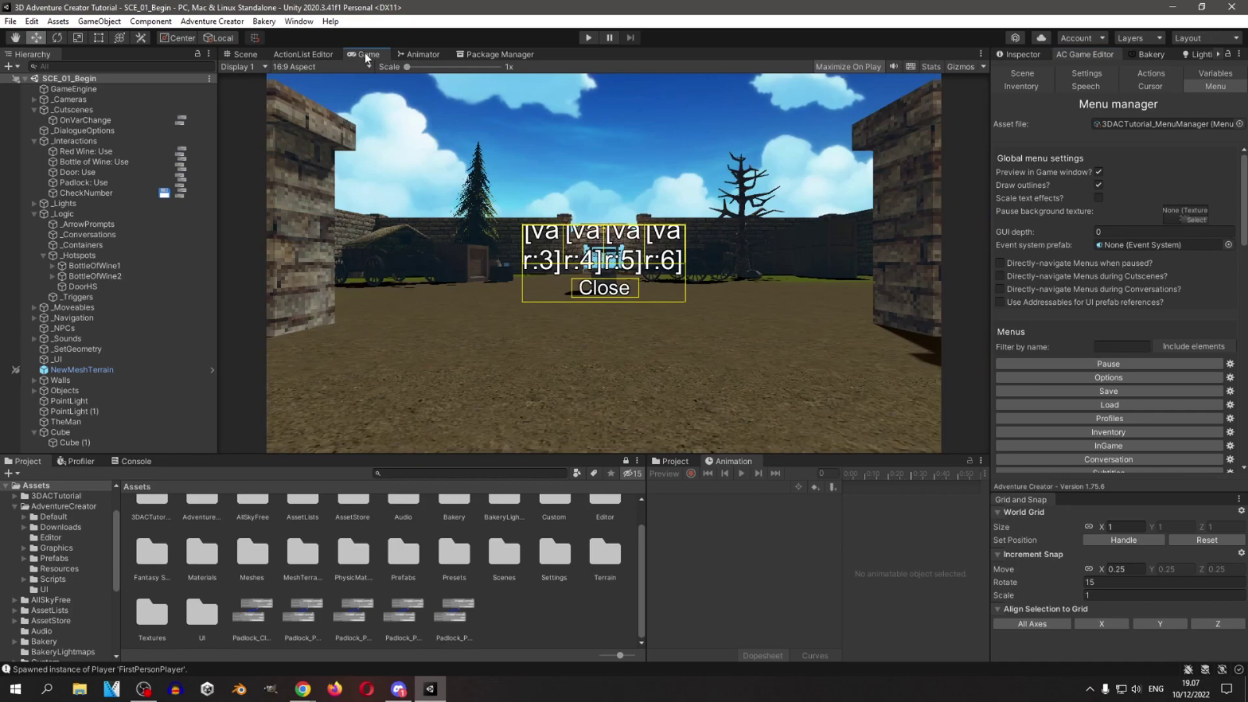
pyautogui.scroll(-3, 1103, 388)
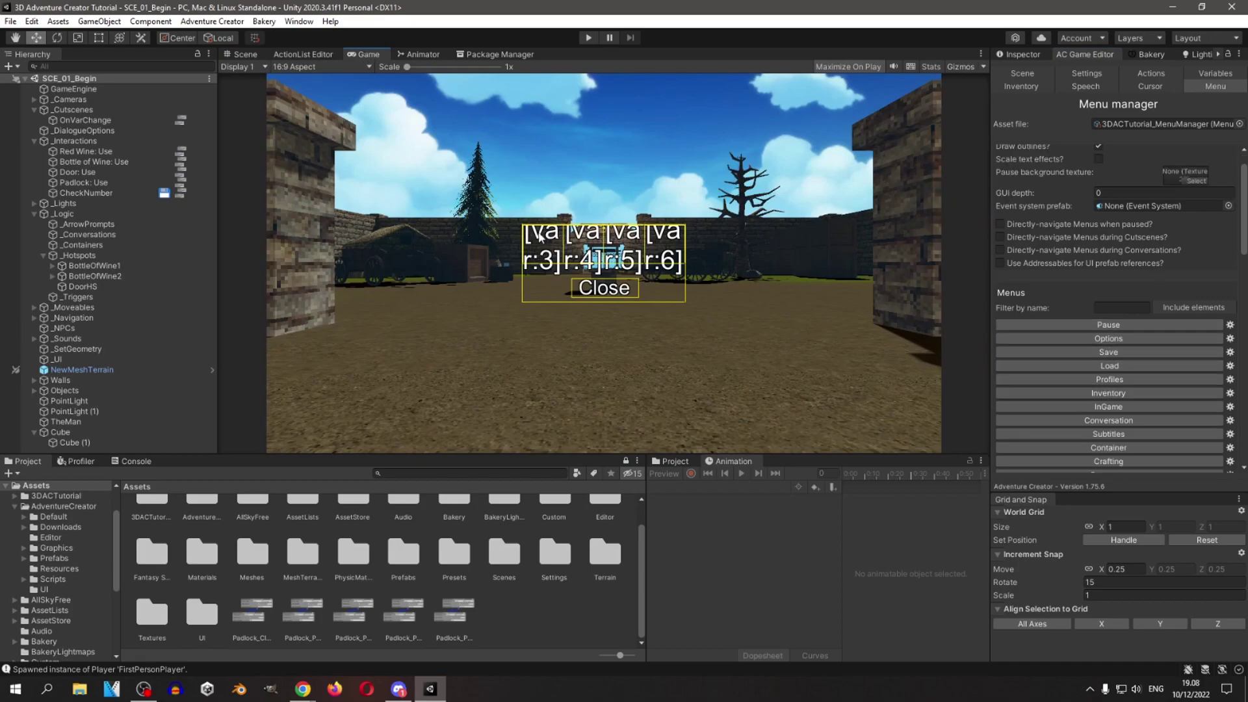
pyautogui.scroll(-15, 1073, 299)
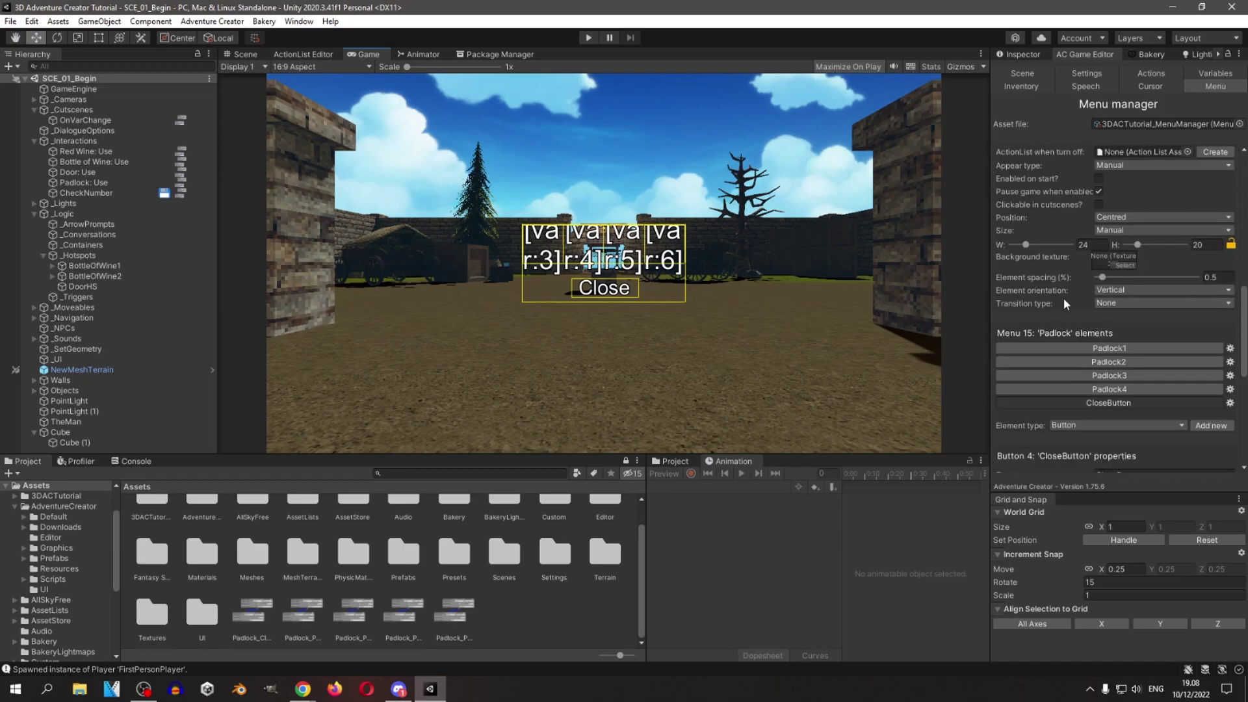
pyautogui.scroll(-10, 1058, 304)
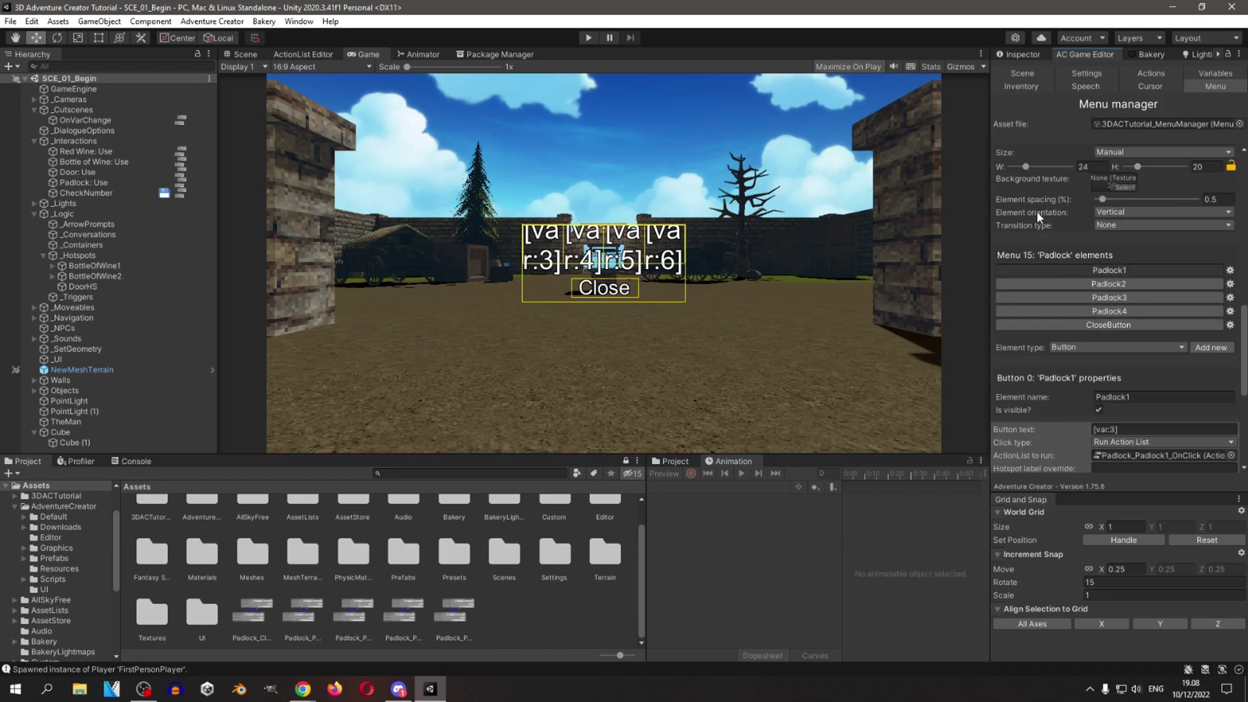
pyautogui.scroll(-7, 1043, 247)
pyautogui.scroll(5, 1055, 302)
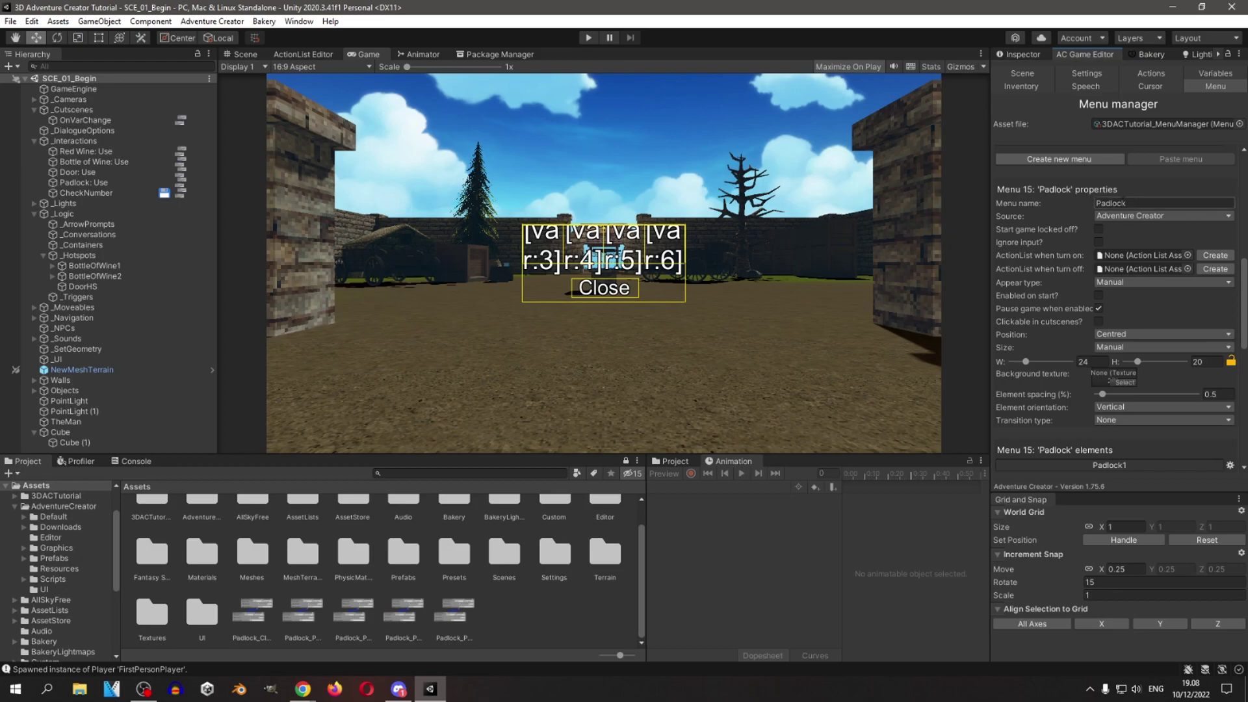
pyautogui.click(1141, 202)
pyautogui.scroll(-8, 1045, 257)
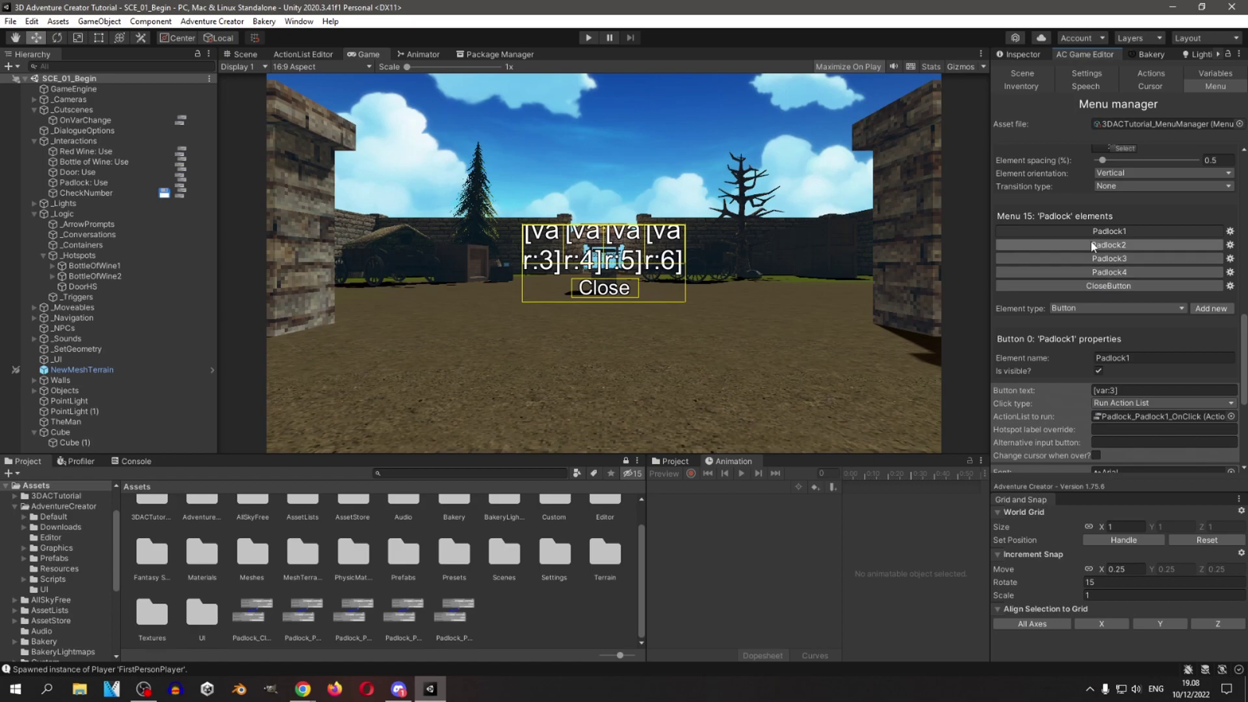
# Inspect the Padlock menu's digit buttons and check the button text of the Padlock1 element.
pyautogui.click(1093, 245)
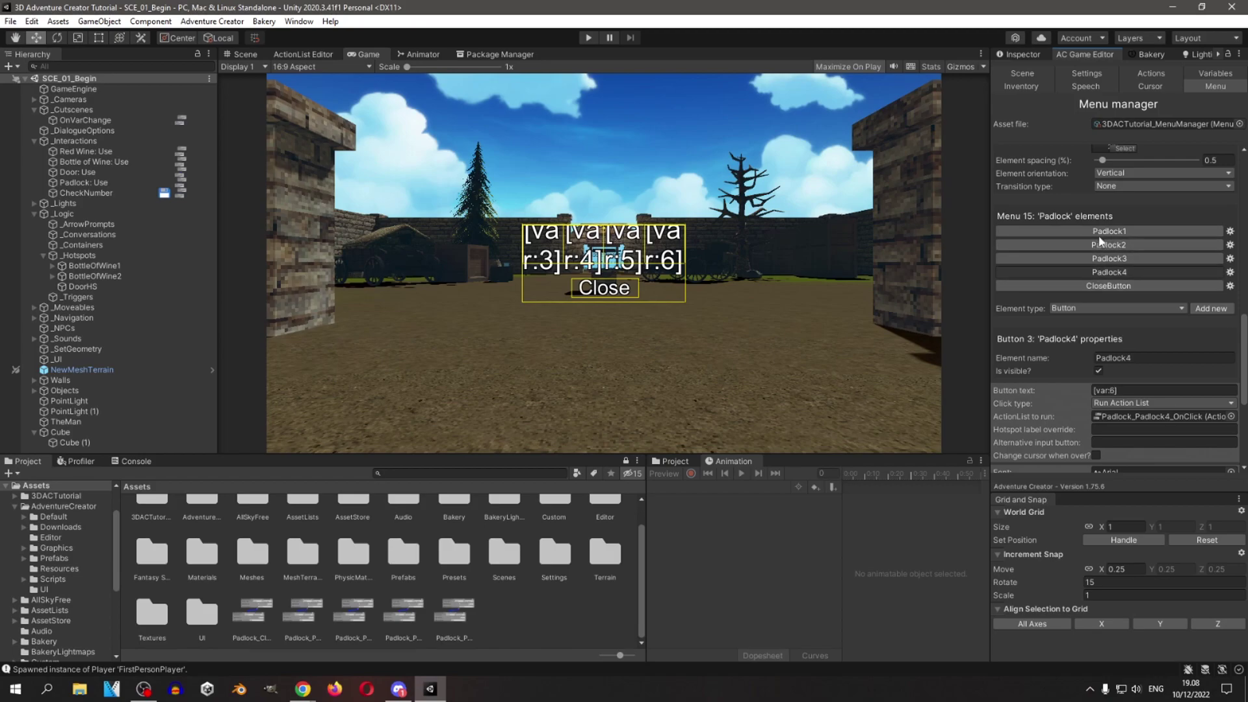
pyautogui.click(1099, 234)
pyautogui.click(1125, 391)
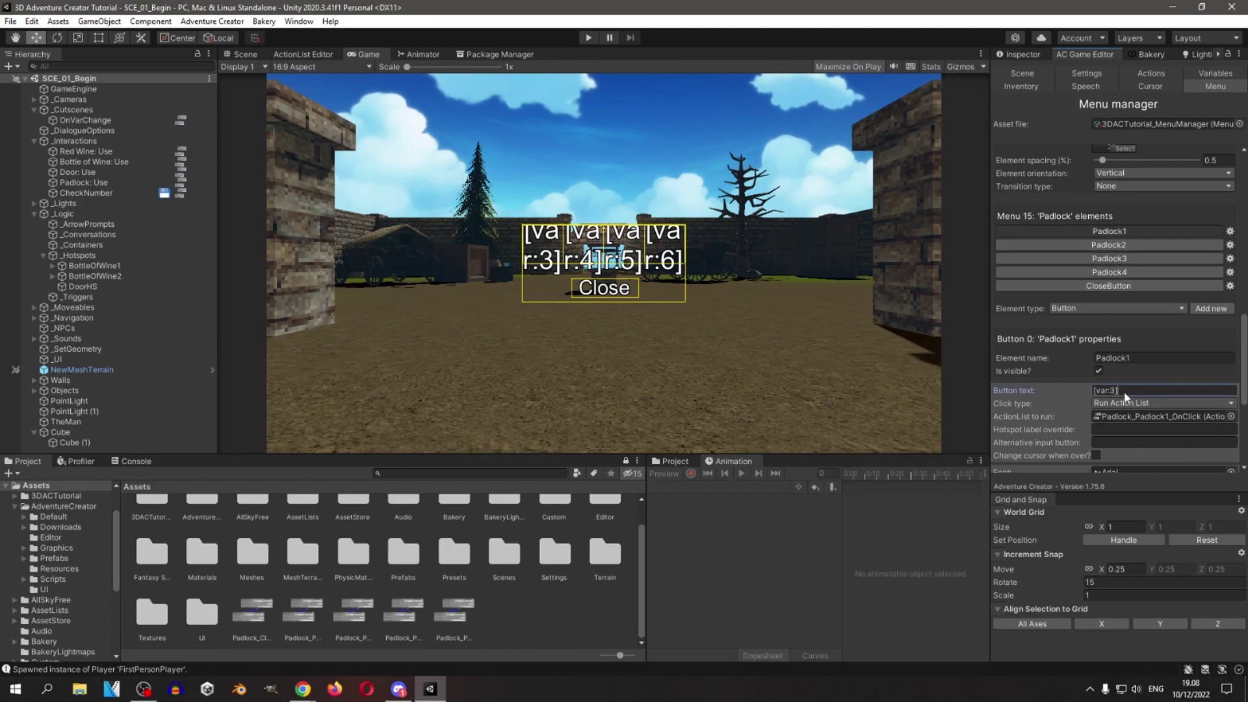
# Show the Padlock1 global variable's properties in the Variables manager and copy its replacement token text.
pyautogui.click(1210, 73)
pyautogui.click(1110, 335)
pyautogui.scroll(-3, 1047, 189)
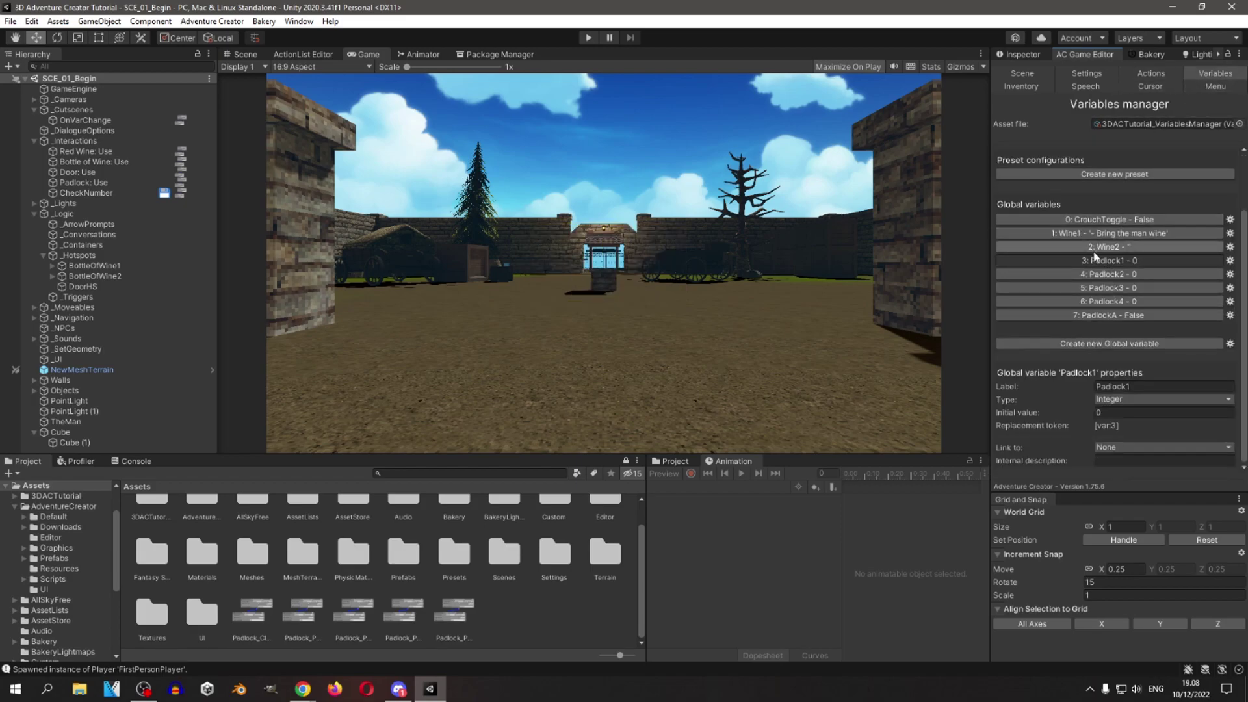
pyautogui.scroll(3, 1098, 263)
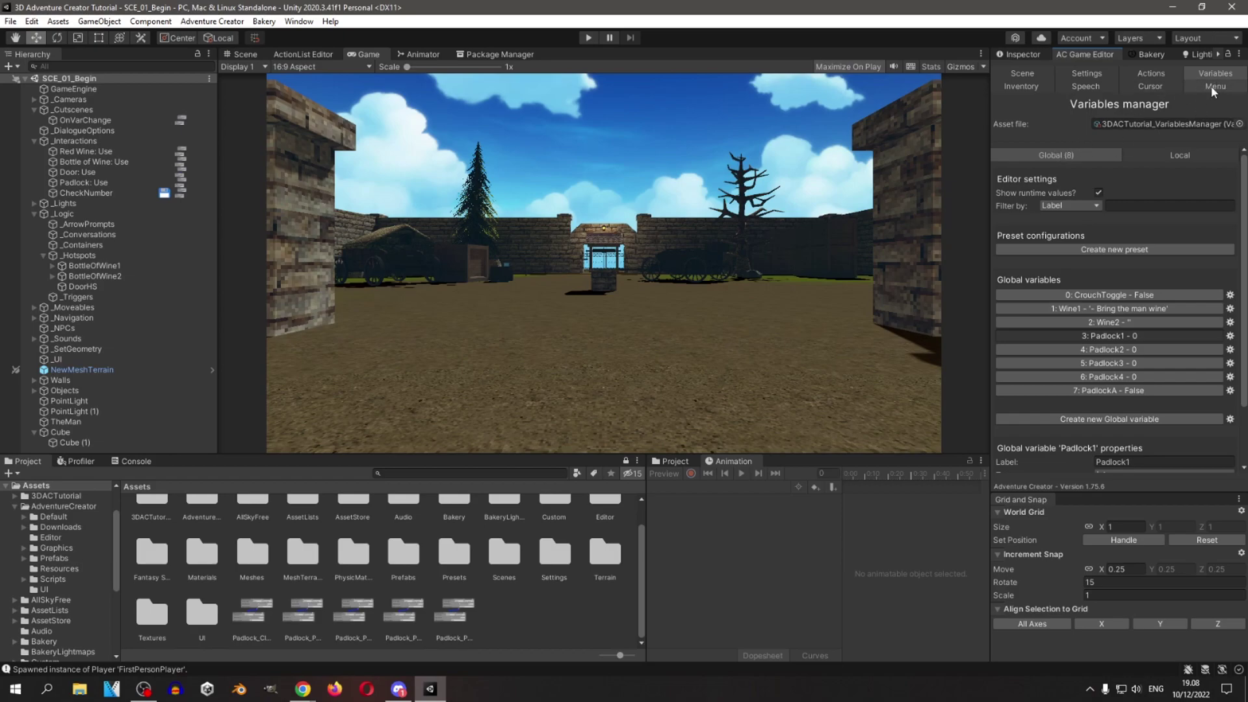
pyautogui.scroll(-3, 1047, 271)
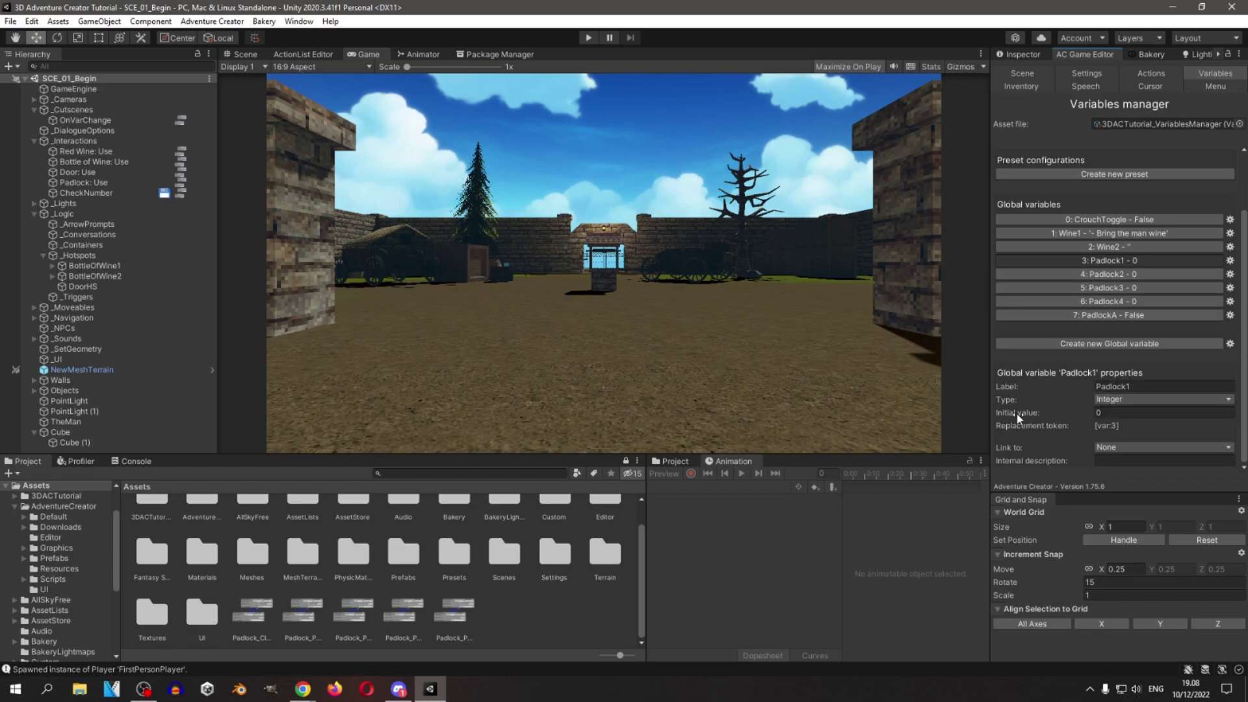
pyautogui.rightClick(1111, 426)
pyautogui.click(1134, 440)
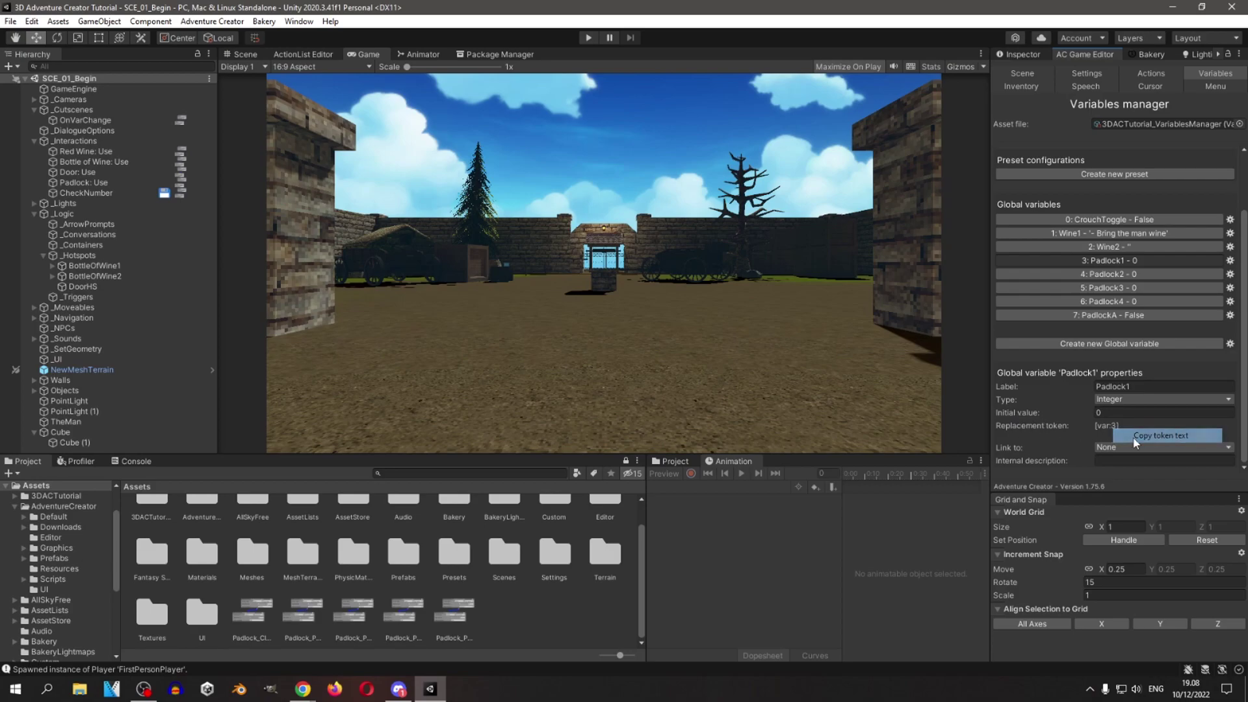
# Check the replacement tokens of the Padlock2, Padlock3 and Padlock4 global variables.
pyautogui.click(1100, 277)
pyautogui.click(1103, 287)
pyautogui.click(1105, 299)
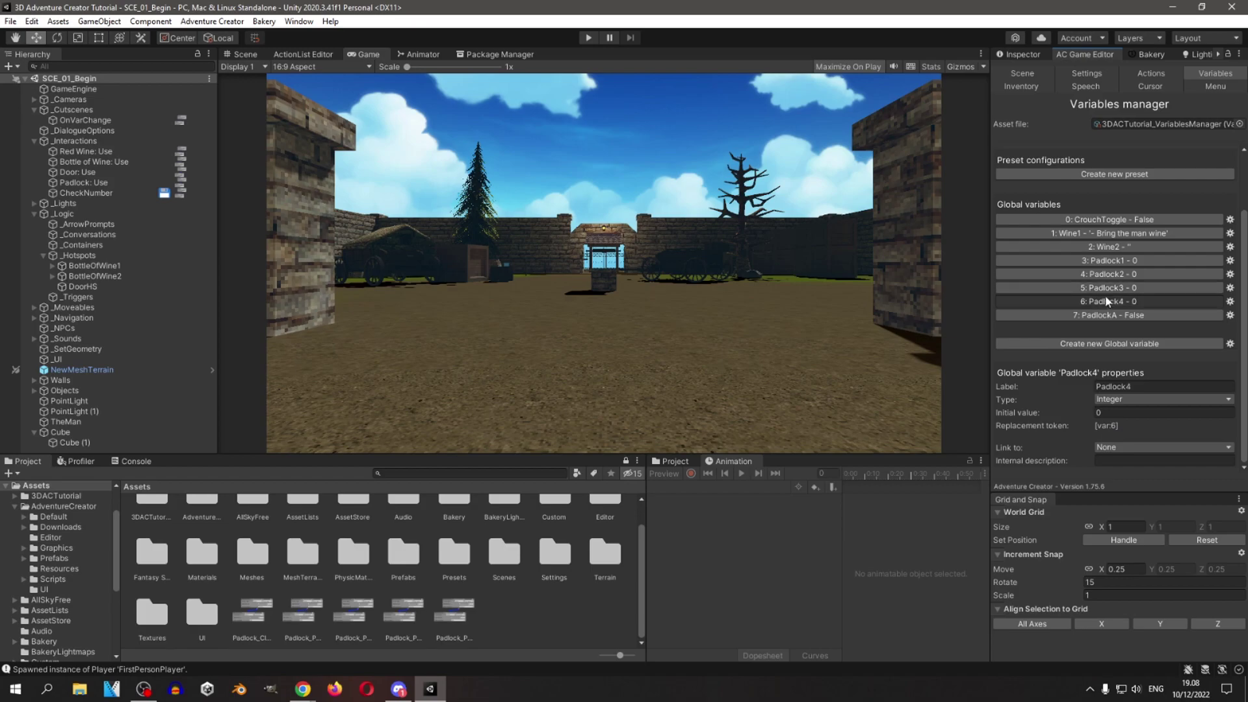
# Inspect the Padlock menu's CloseButton element and locate the ActionList asset it runs.
pyautogui.click(1215, 87)
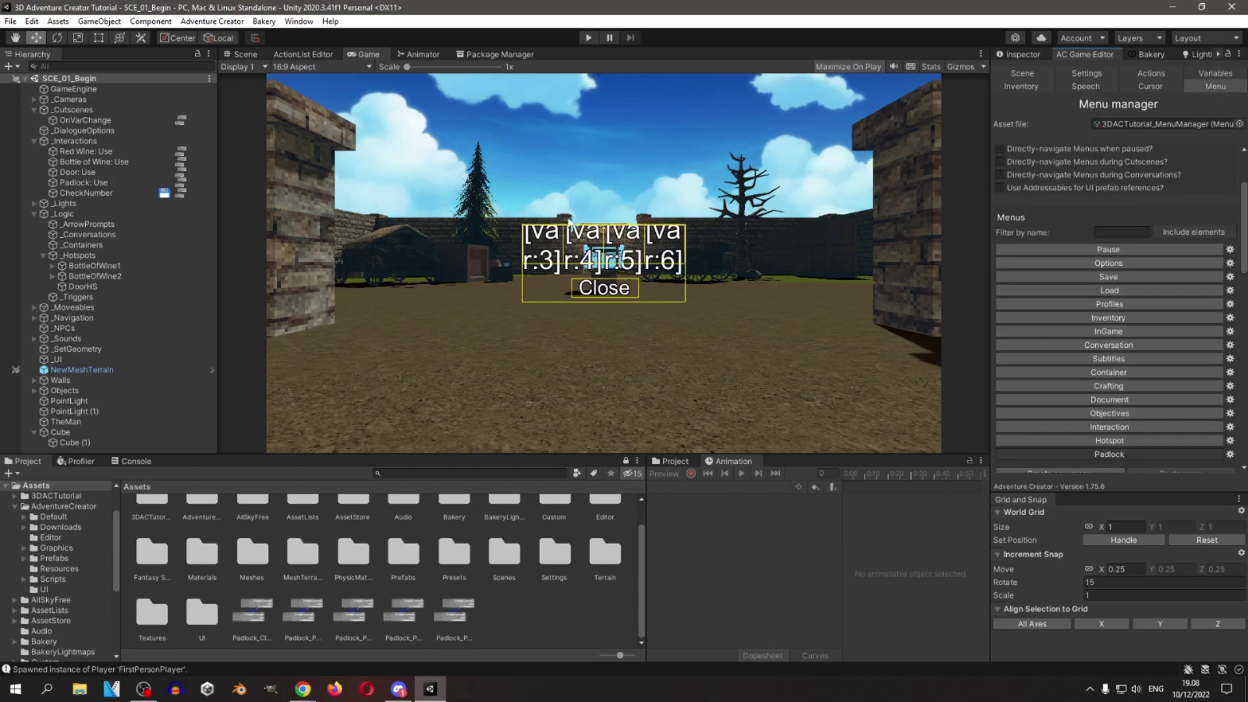
pyautogui.scroll(-8, 1055, 356)
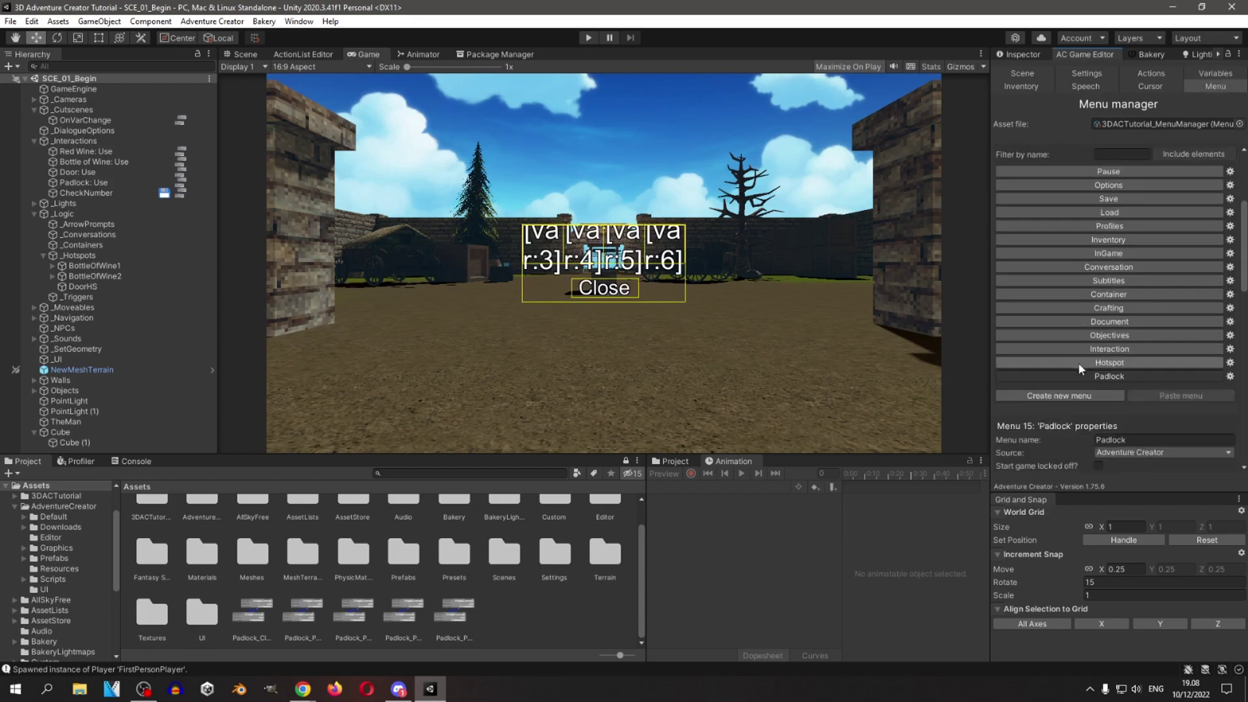
pyautogui.scroll(-5, 1050, 348)
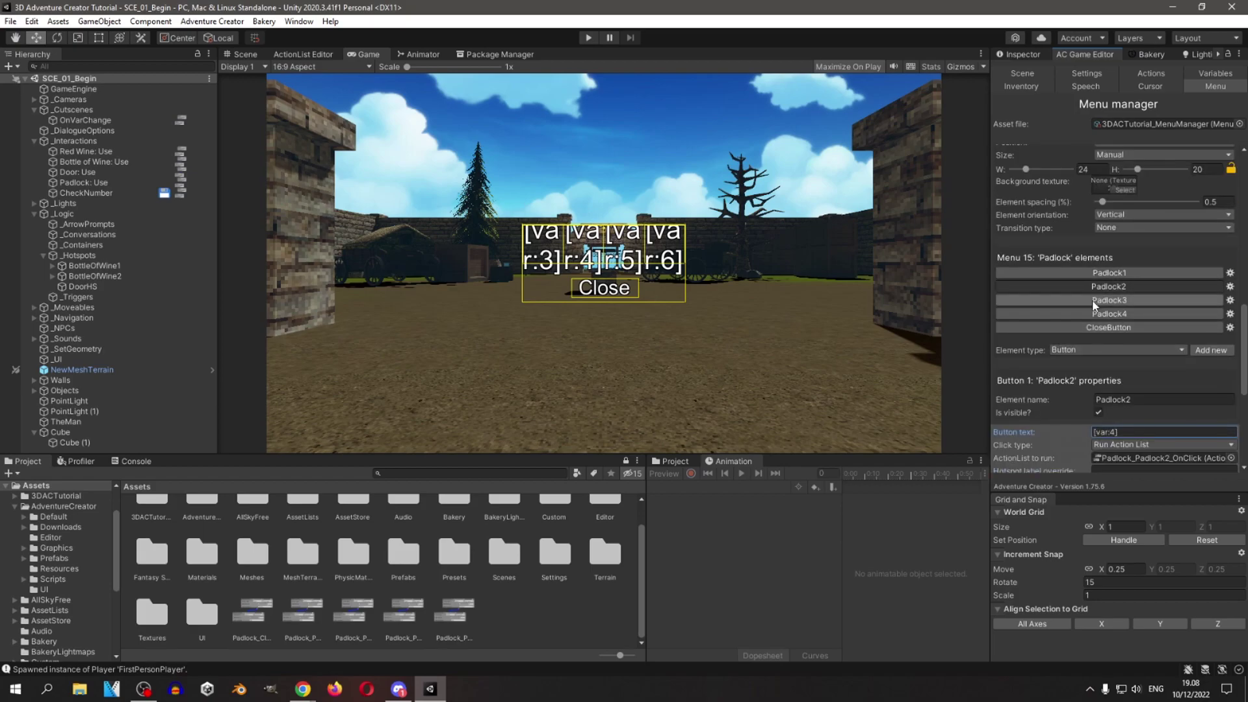
pyautogui.click(1082, 327)
pyautogui.scroll(-3, 1066, 305)
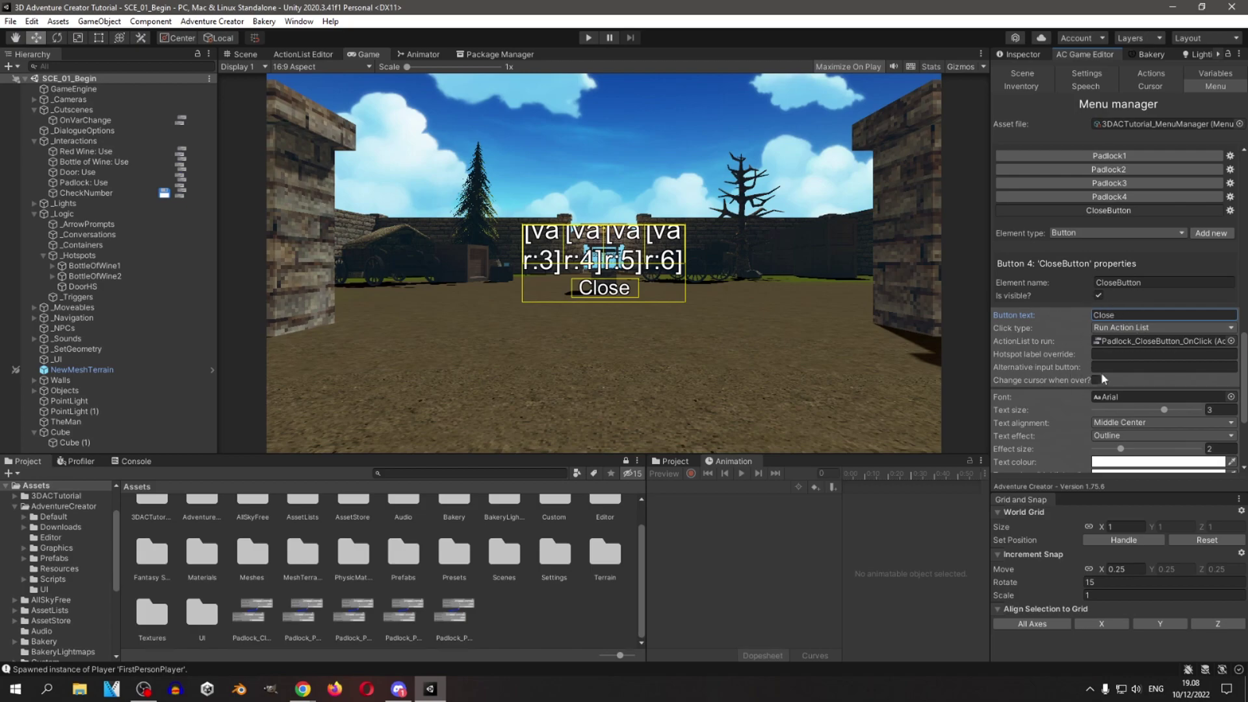
pyautogui.click(1138, 341)
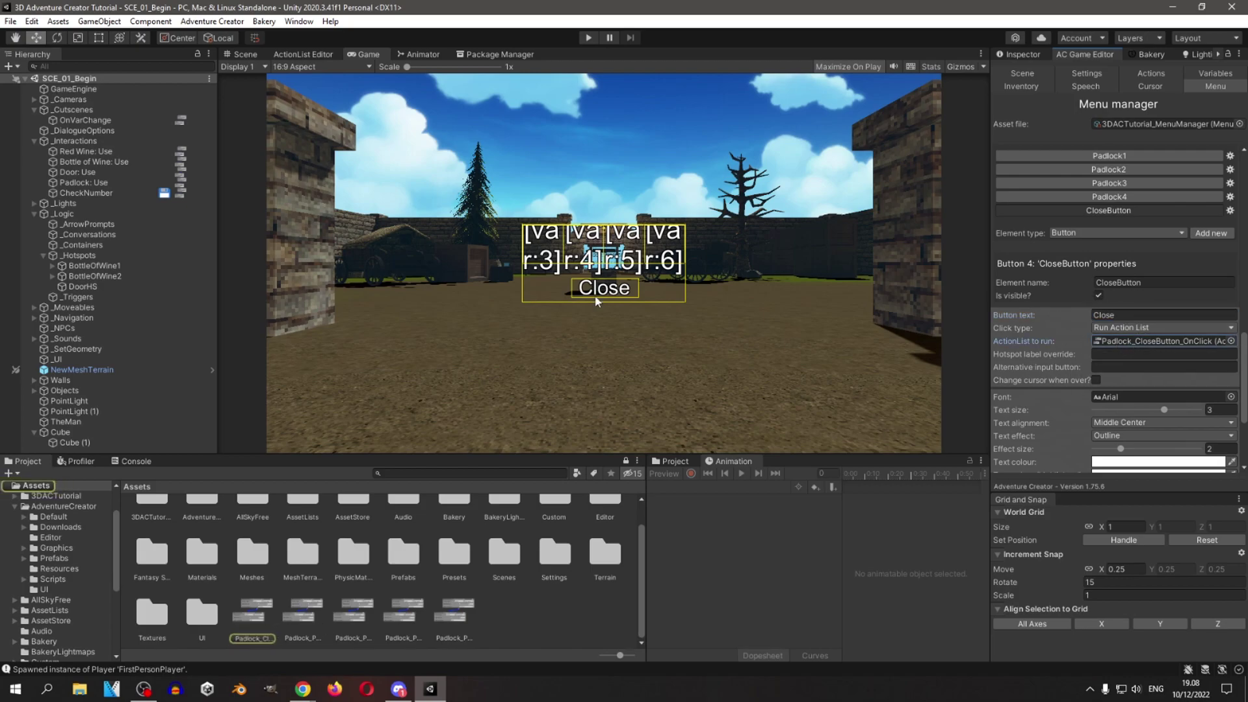
# Select the padlock cube in the scene and open its Padlock: Use interaction in the ActionList Editor.
pyautogui.click(251, 56)
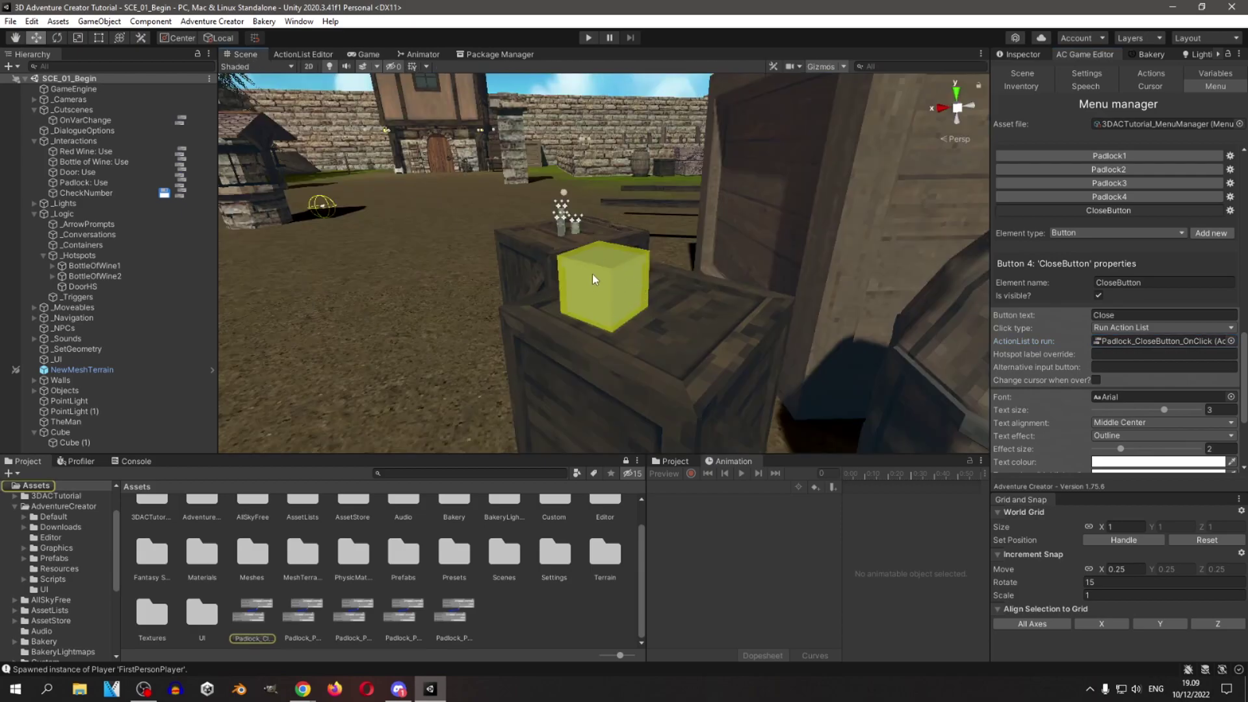
pyautogui.click(182, 184)
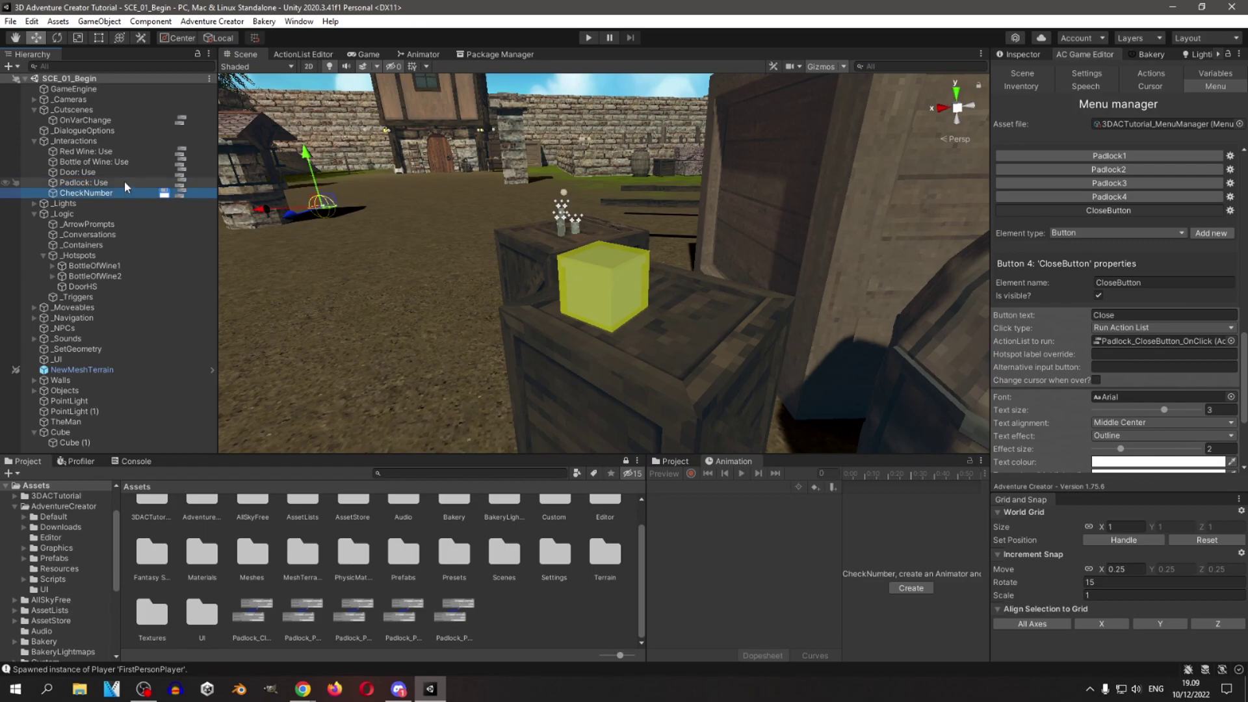
pyautogui.click(587, 276)
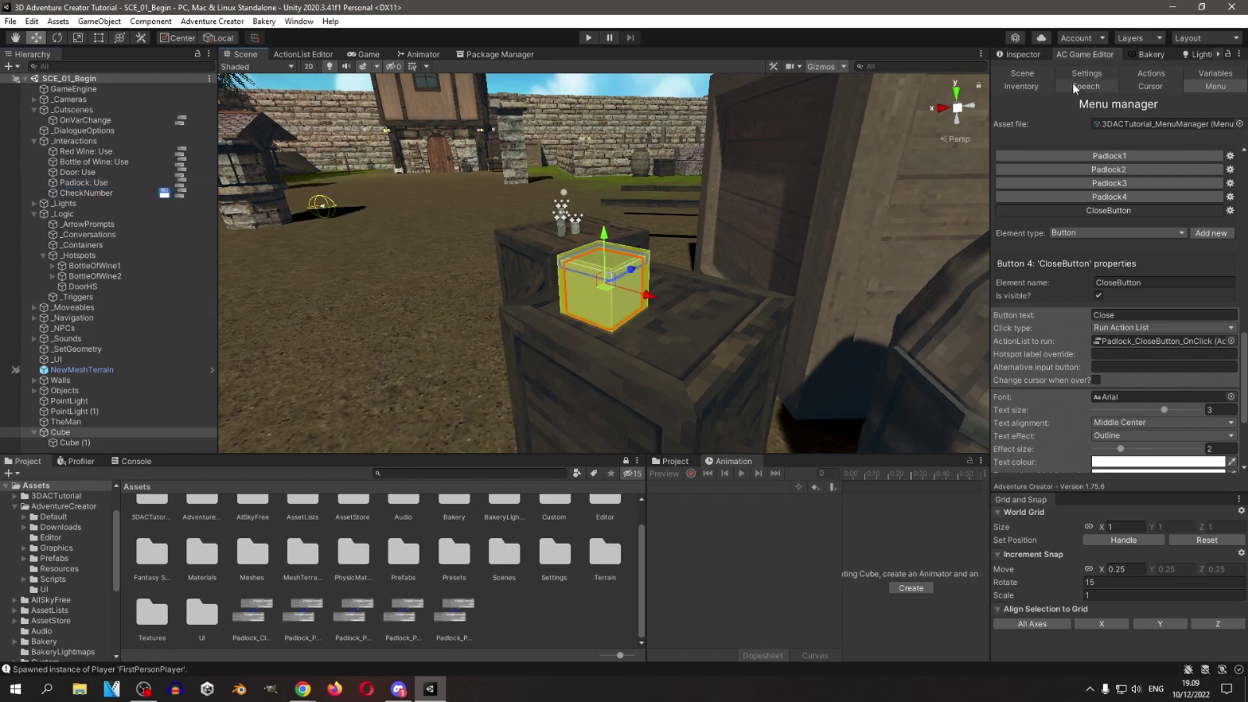
pyautogui.click(1042, 56)
pyautogui.scroll(-10, 1102, 338)
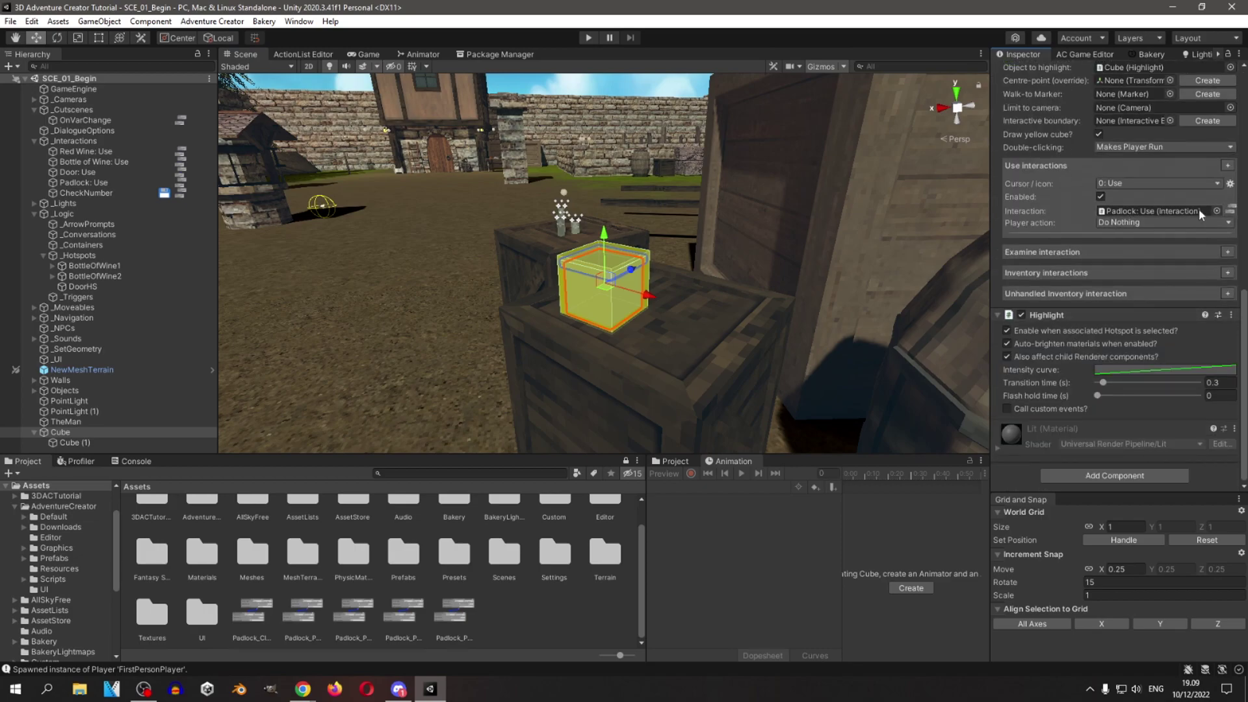
pyautogui.click(1230, 210)
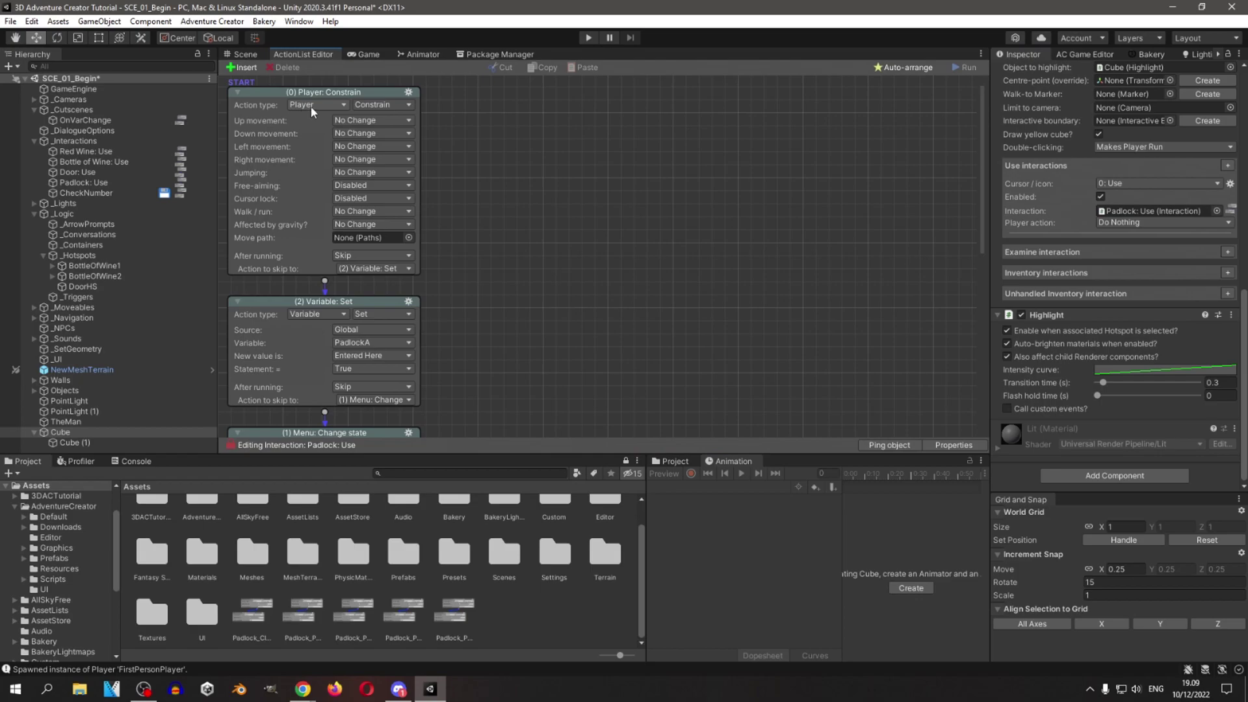
# Examine the Player: Constrain settings for free-aiming and cursor lock and the variable used by the Variable: Set action.
pyautogui.click(262, 186)
pyautogui.click(254, 200)
pyautogui.scroll(-3, 520, 182)
pyautogui.scroll(-1, 455, 234)
pyautogui.click(378, 197)
pyautogui.click(508, 194)
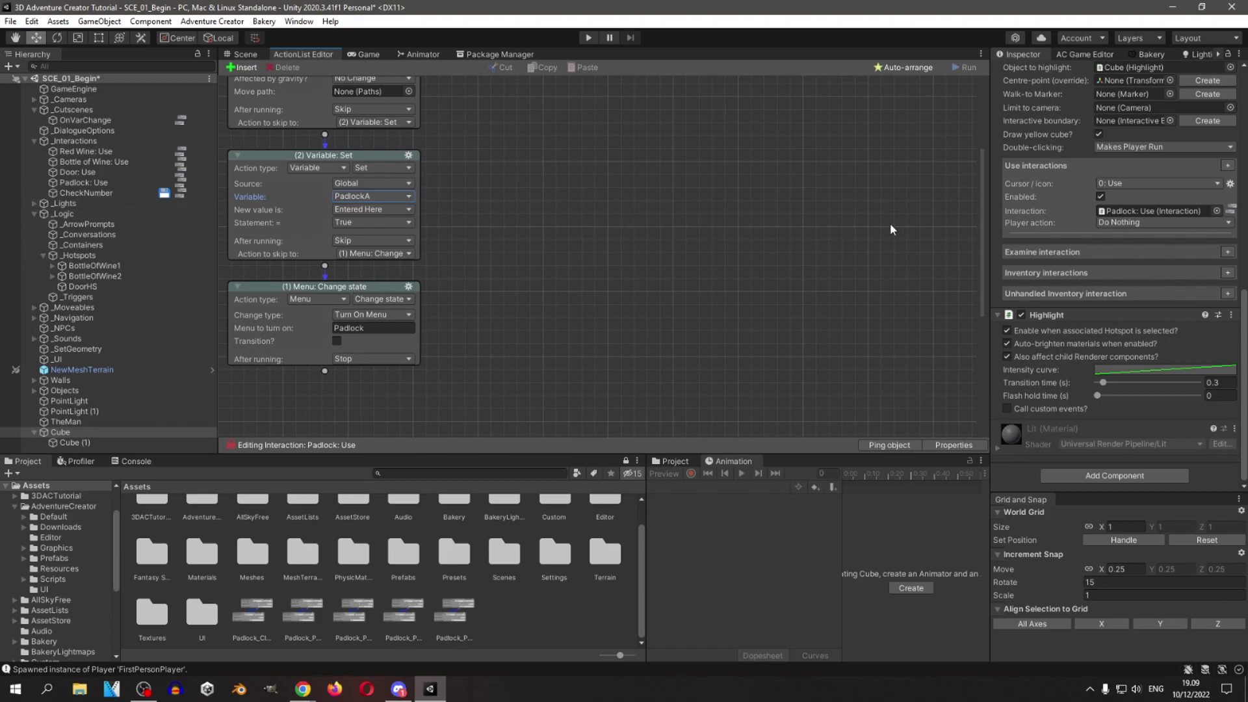
# Show the Scene manager to check which cutscene is assigned to run on variable change.
pyautogui.scroll(5, 1073, 205)
pyautogui.click(1083, 54)
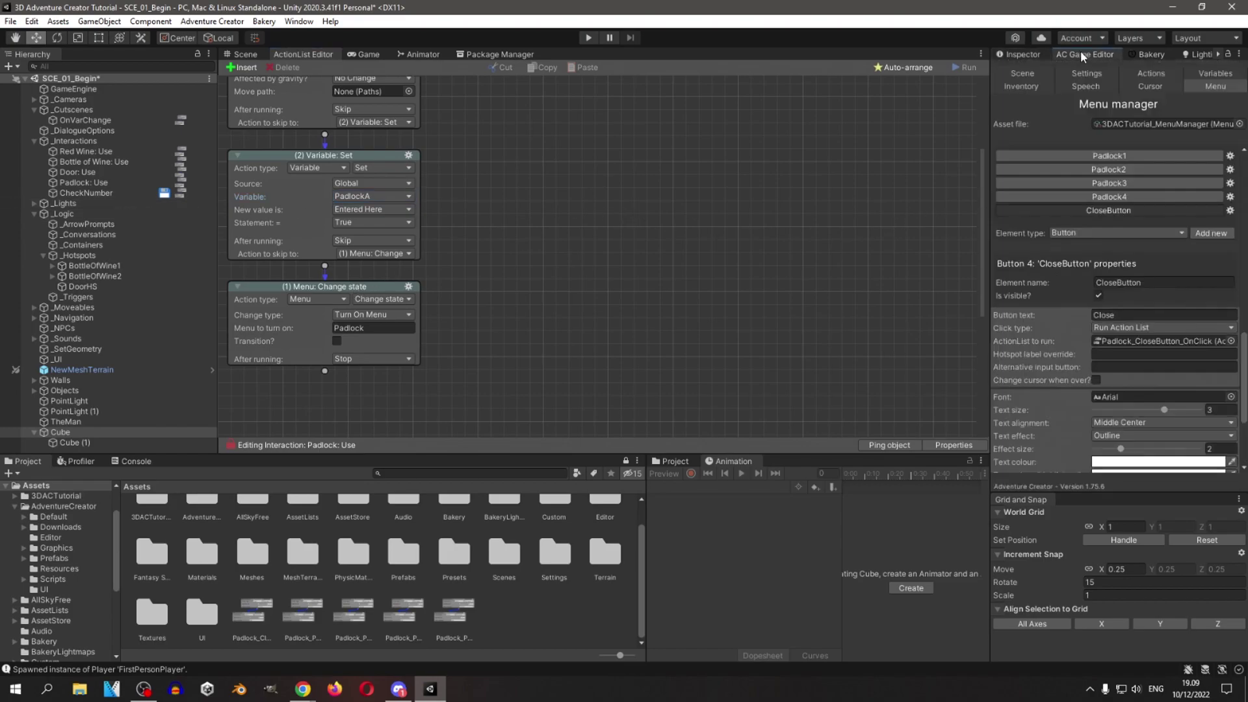
pyautogui.click(1022, 73)
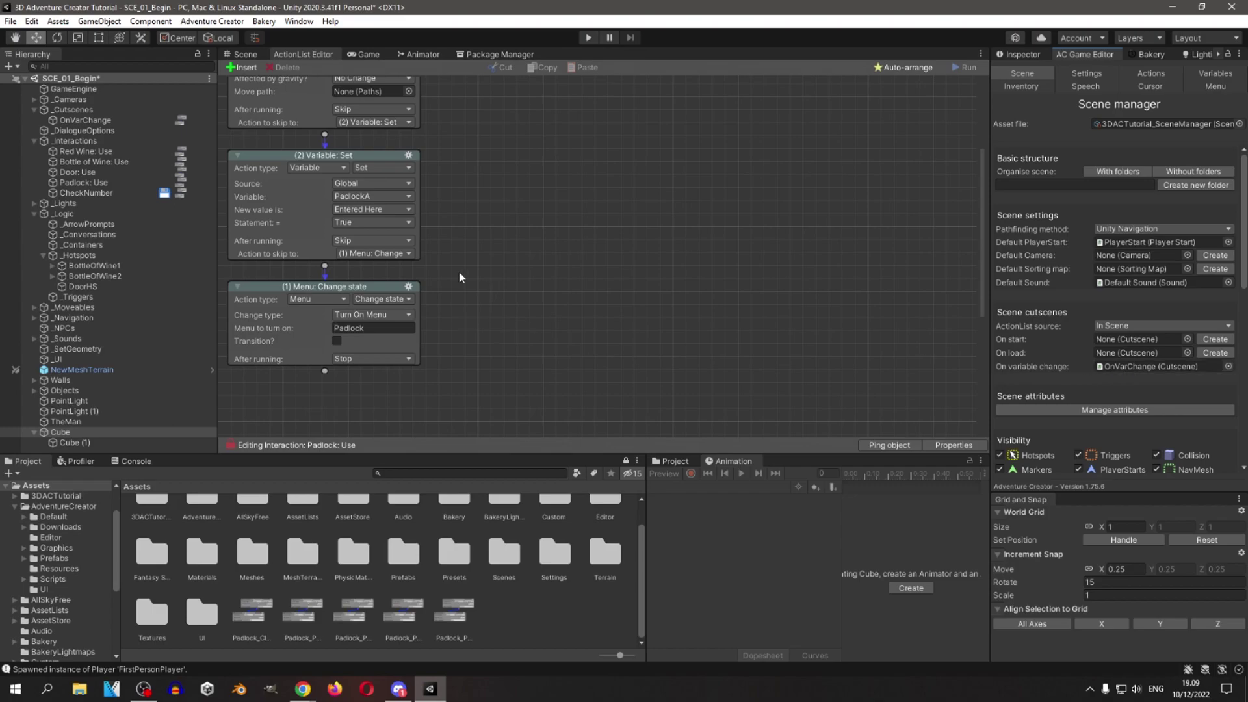
# Check the menu name targeted by the Menu: Change state action in the Padlock: Use interaction.
pyautogui.moveTo(493, 198)
pyautogui.mouseDown(button='middle')
pyautogui.moveTo(454, 170)
pyautogui.moveTo(479, 201)
pyautogui.mouseUp(button='middle')
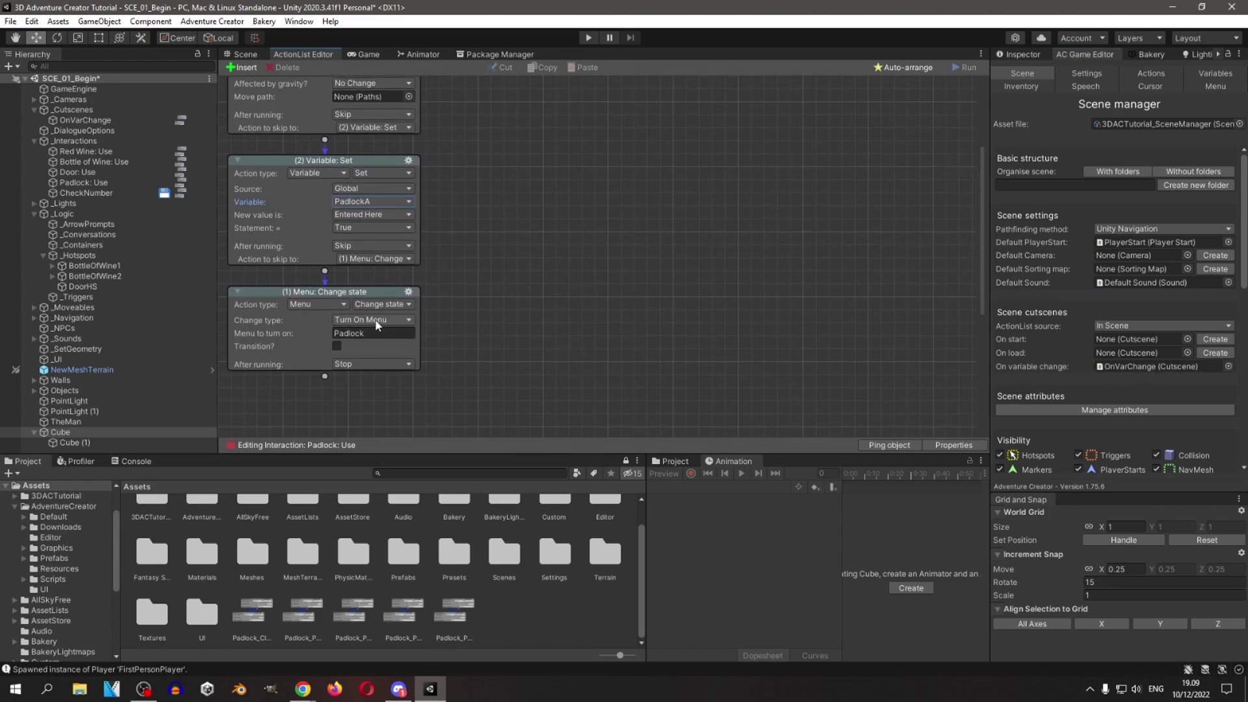
pyautogui.click(367, 332)
pyautogui.scroll(-1, 527, 263)
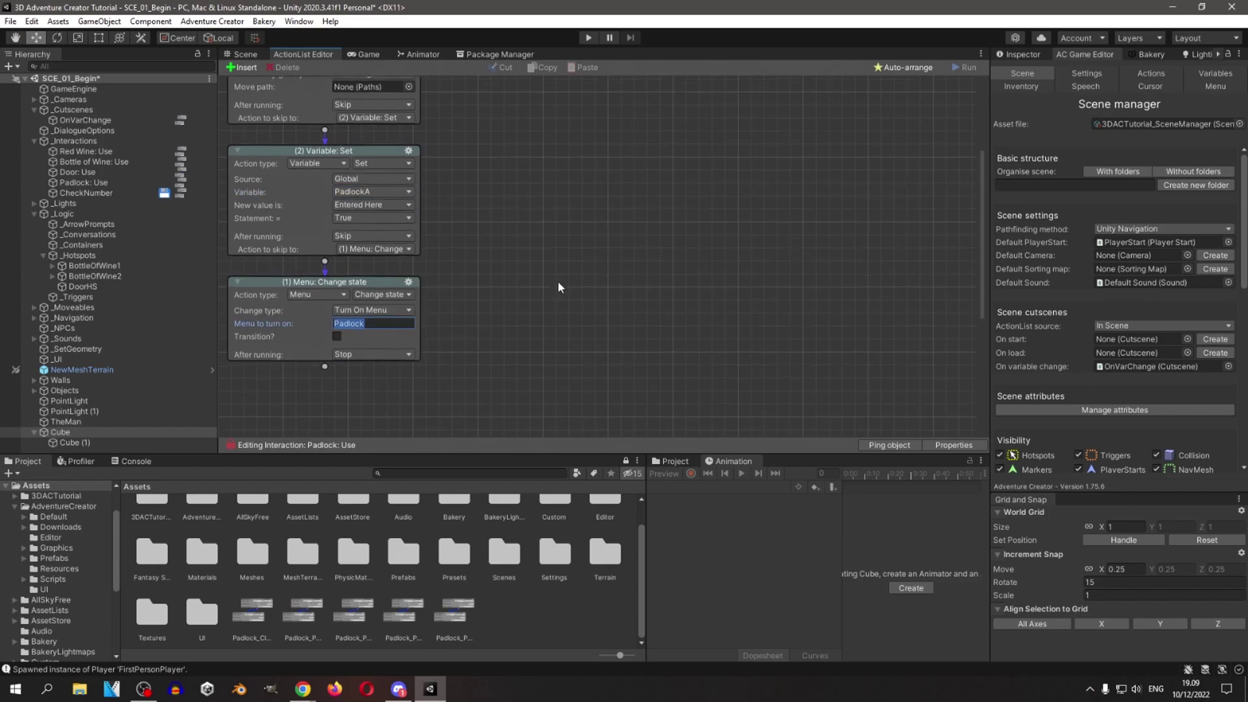
# Show the Menu manager with the Padlock menu previewed in the Game view.
pyautogui.click(358, 56)
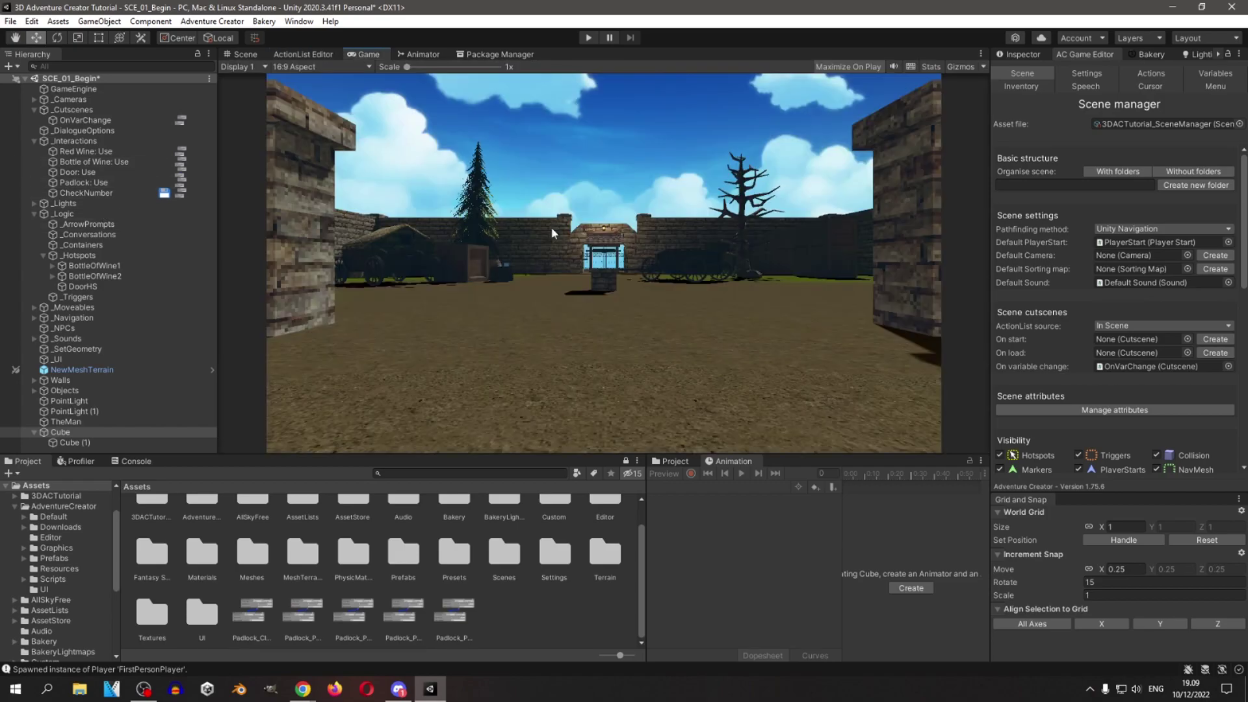
pyautogui.click(256, 56)
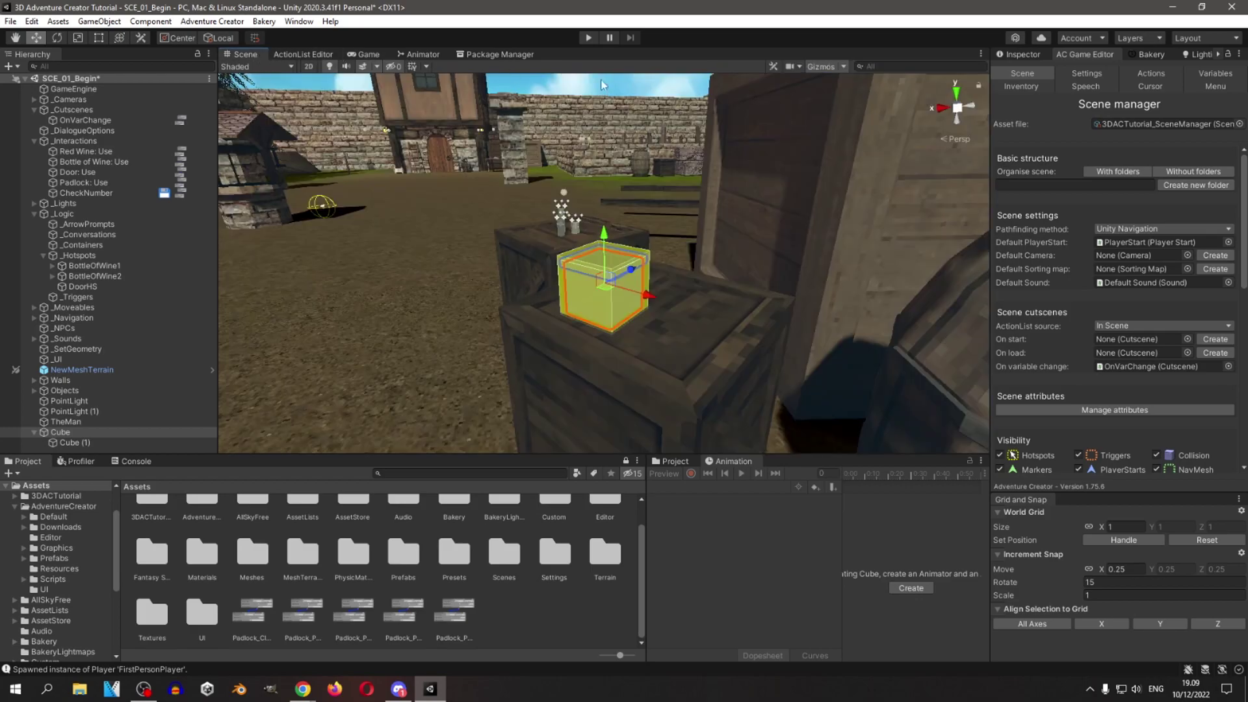
pyautogui.click(365, 54)
pyautogui.click(1215, 86)
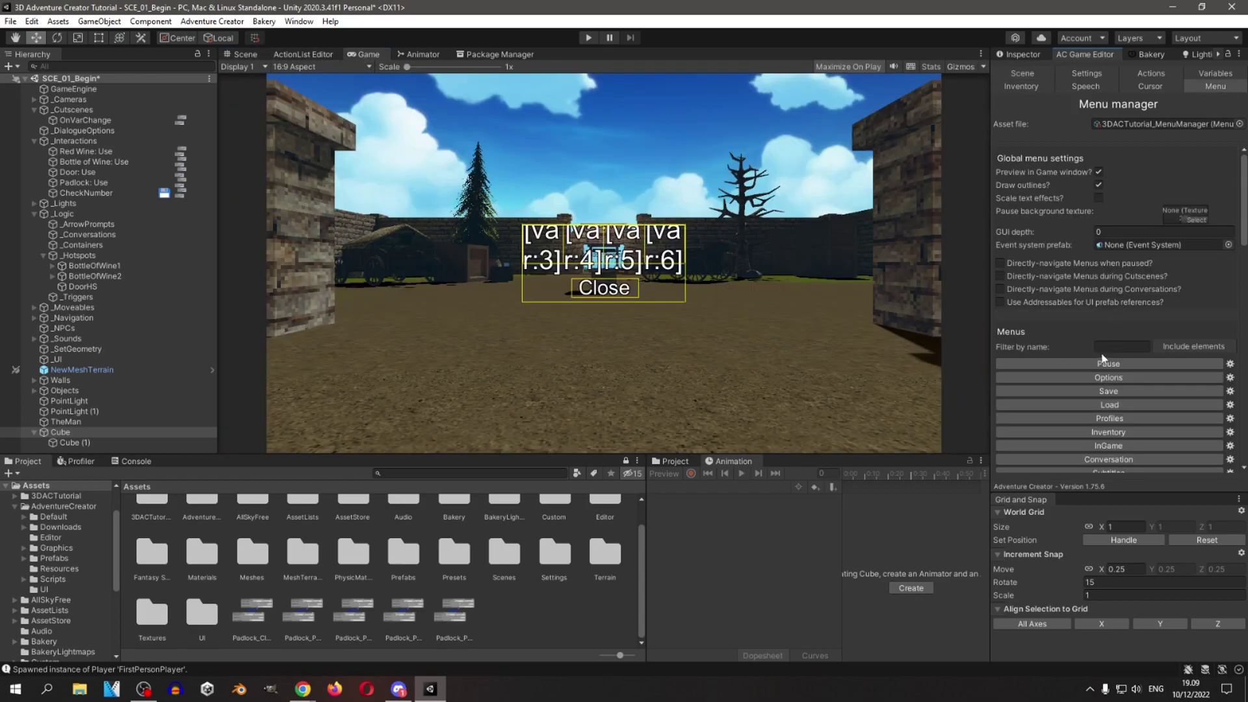
# Show the properties of the Padlock menu's Padlock1 element and open its Padlock_Padlock1_OnClick ActionList.
pyautogui.scroll(-15, 1074, 336)
pyautogui.click(1086, 234)
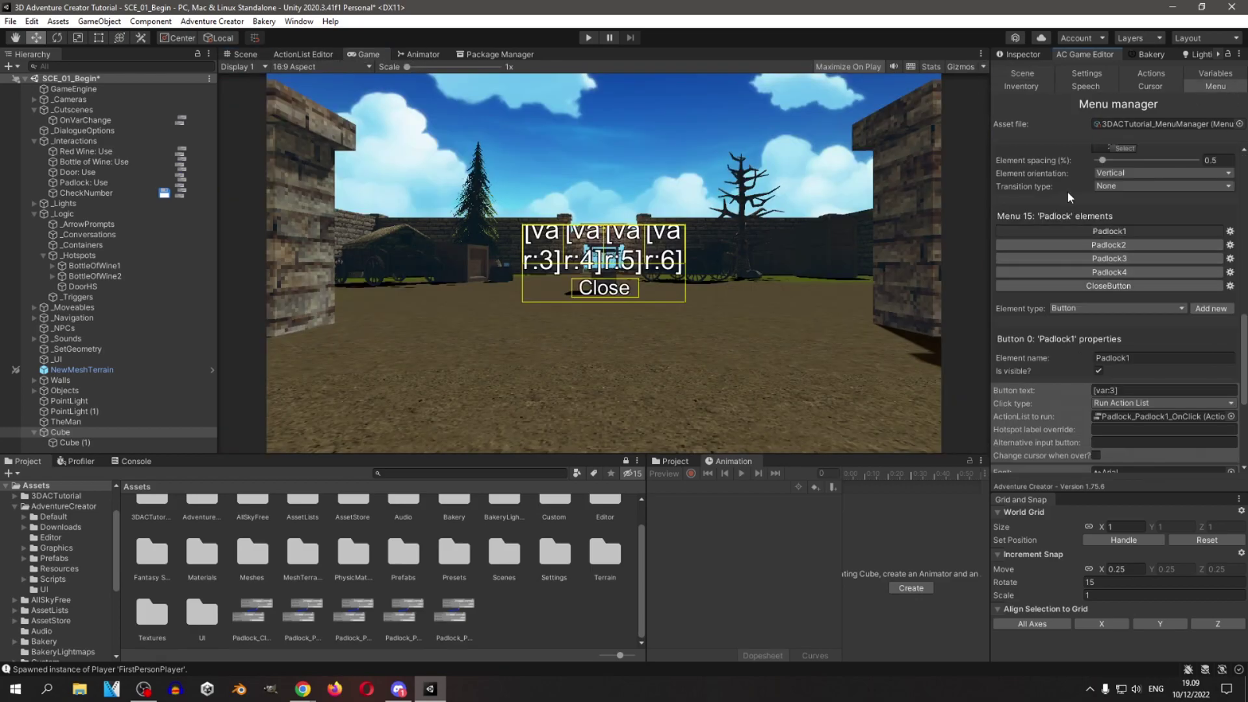
pyautogui.click(262, 615)
pyautogui.click(307, 614)
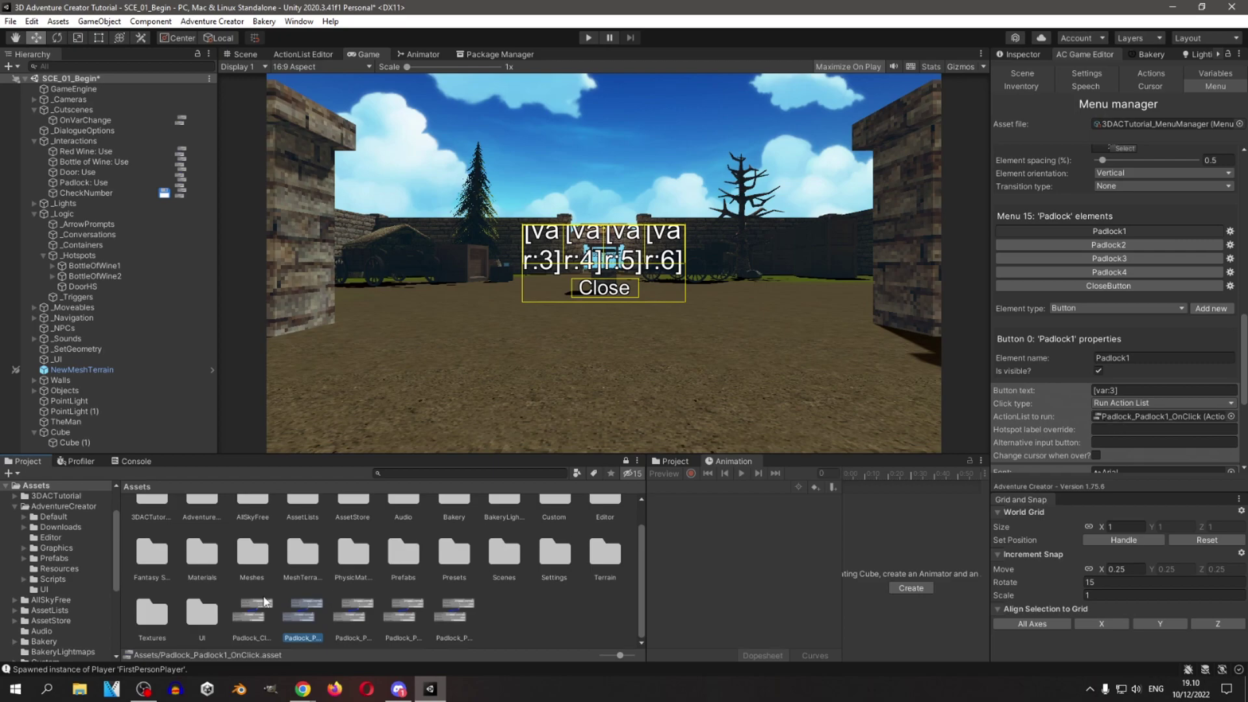
pyautogui.doubleClick(316, 615)
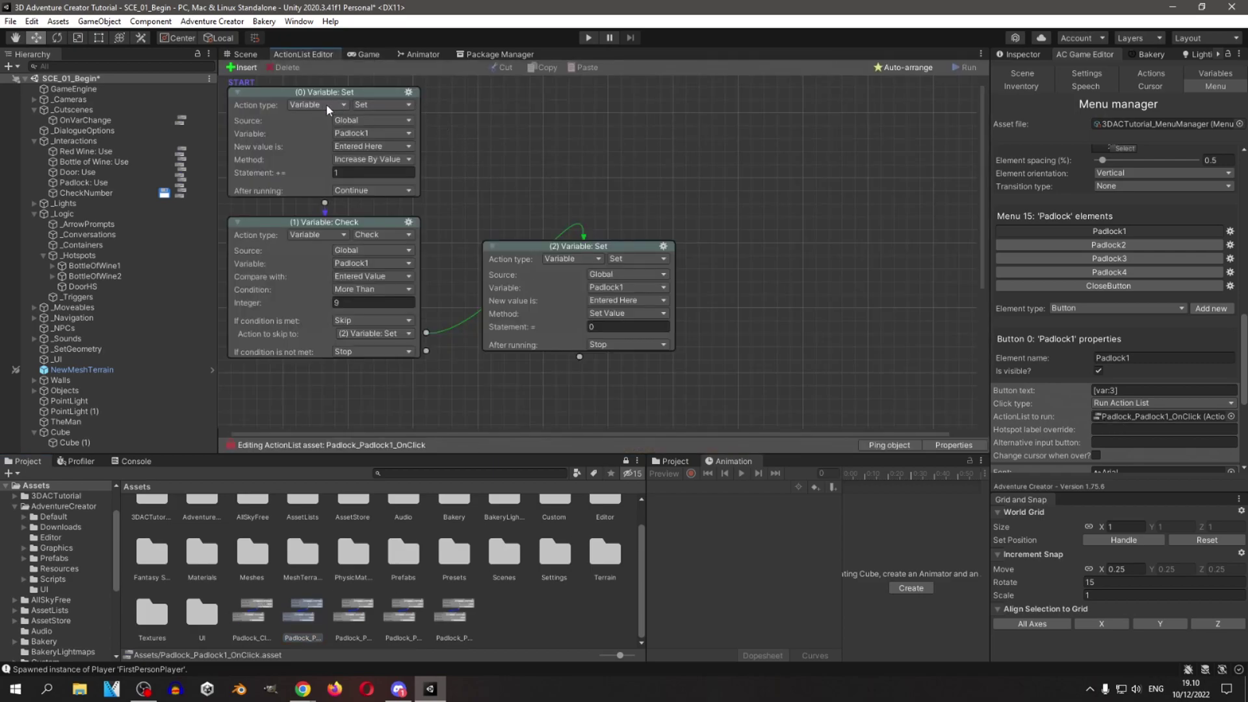
# Examine the variable, method and value settings of the Set and Check actions in the Padlock1 OnClick ActionList.
pyautogui.click(381, 132)
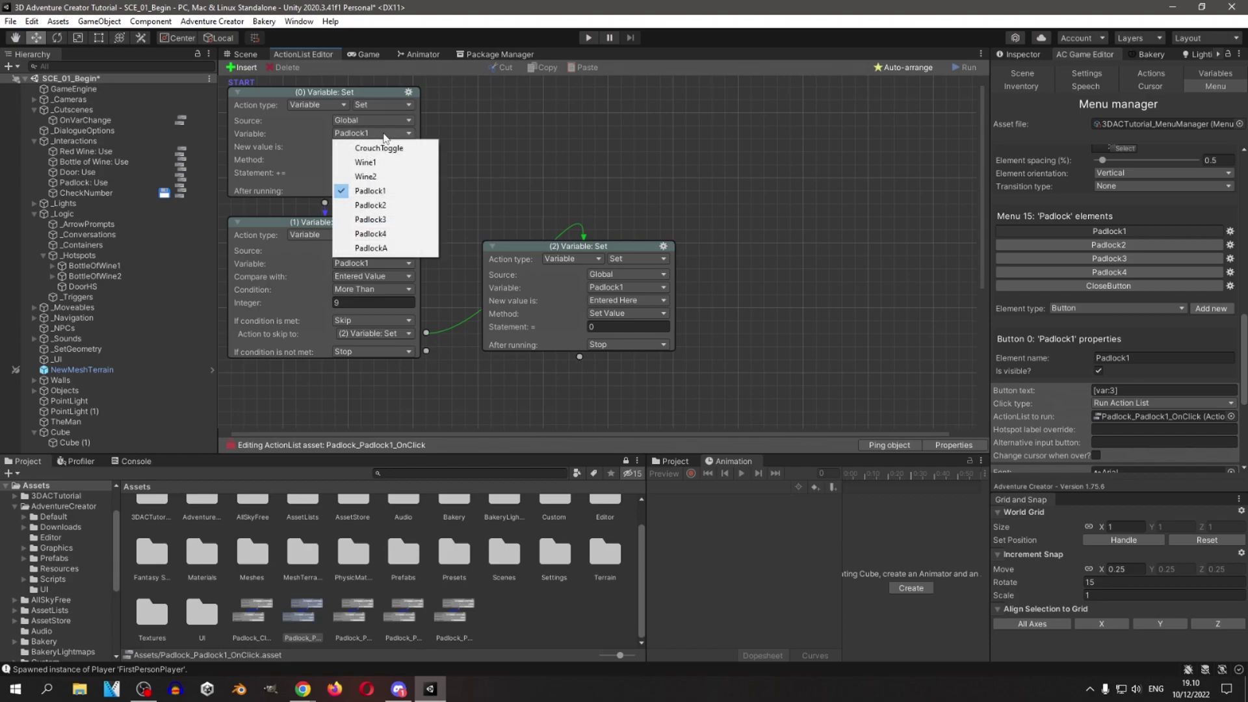
pyautogui.click(287, 146)
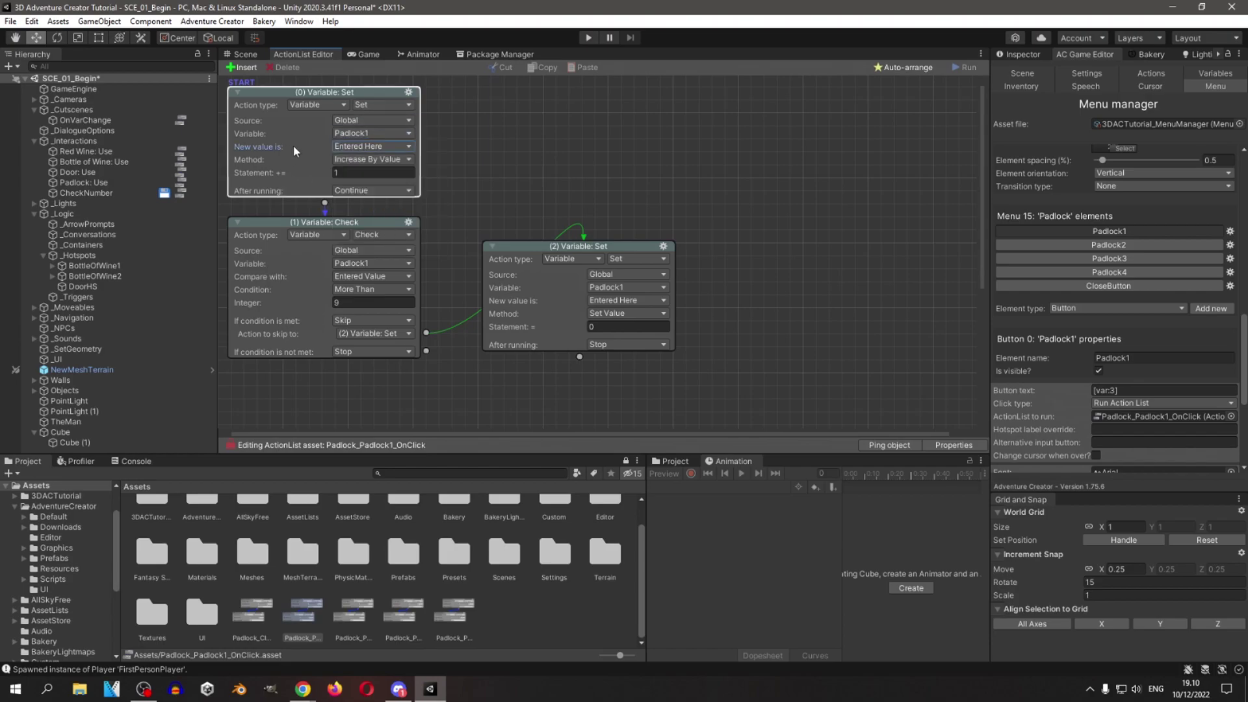
pyautogui.click(354, 162)
pyautogui.click(300, 173)
pyautogui.click(347, 302)
pyautogui.click(625, 327)
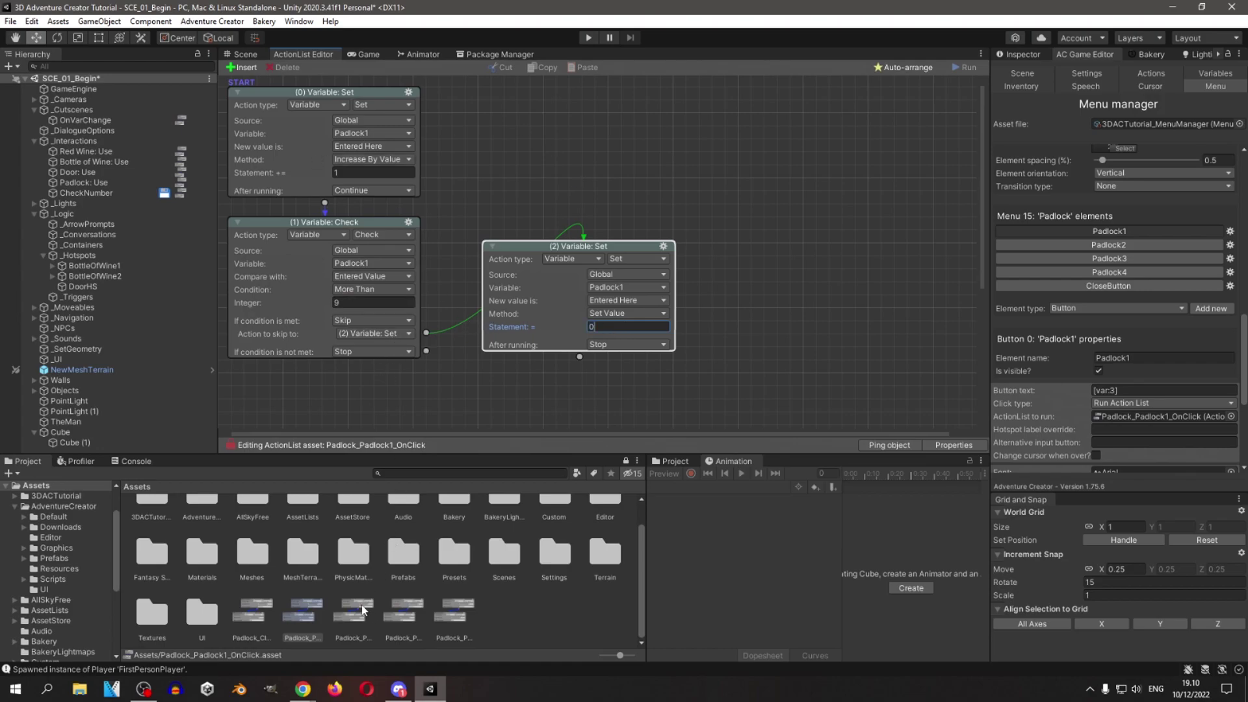
# Show the Padlock2 element's button text and open its Padlock_Padlock2_OnClick ActionList.
pyautogui.click(1129, 246)
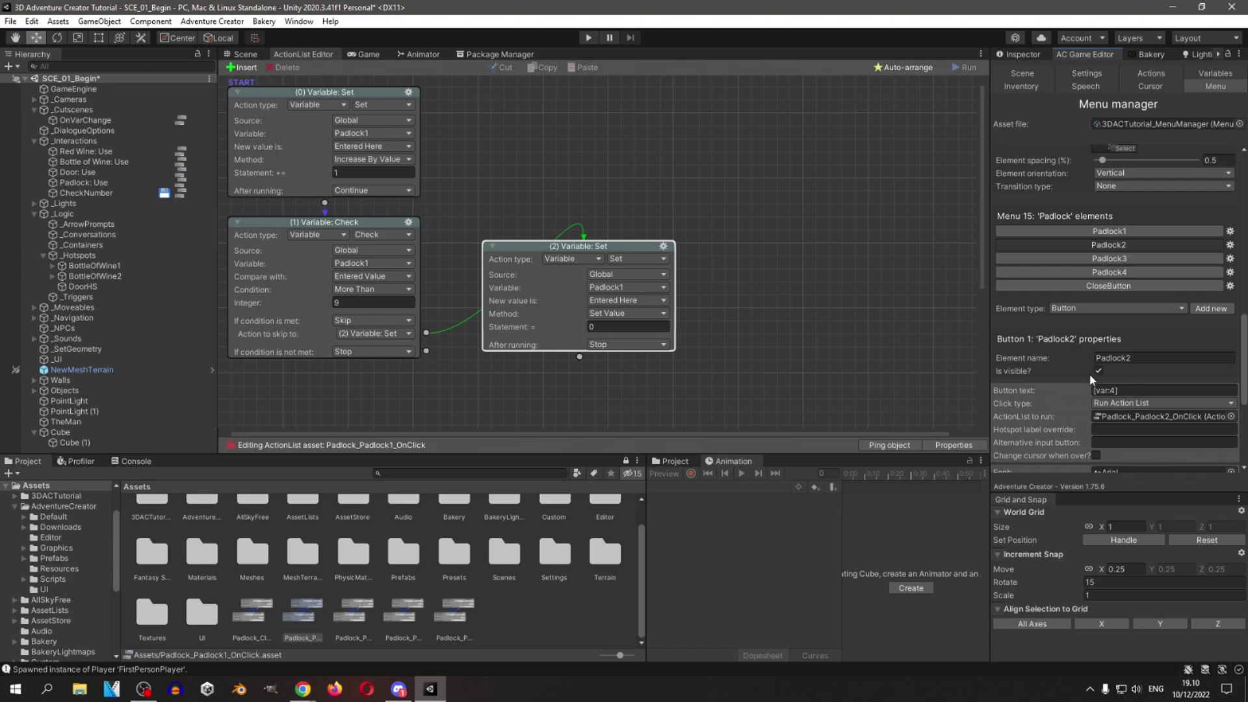
pyautogui.click(1016, 390)
pyautogui.click(364, 615)
pyautogui.doubleClick(367, 615)
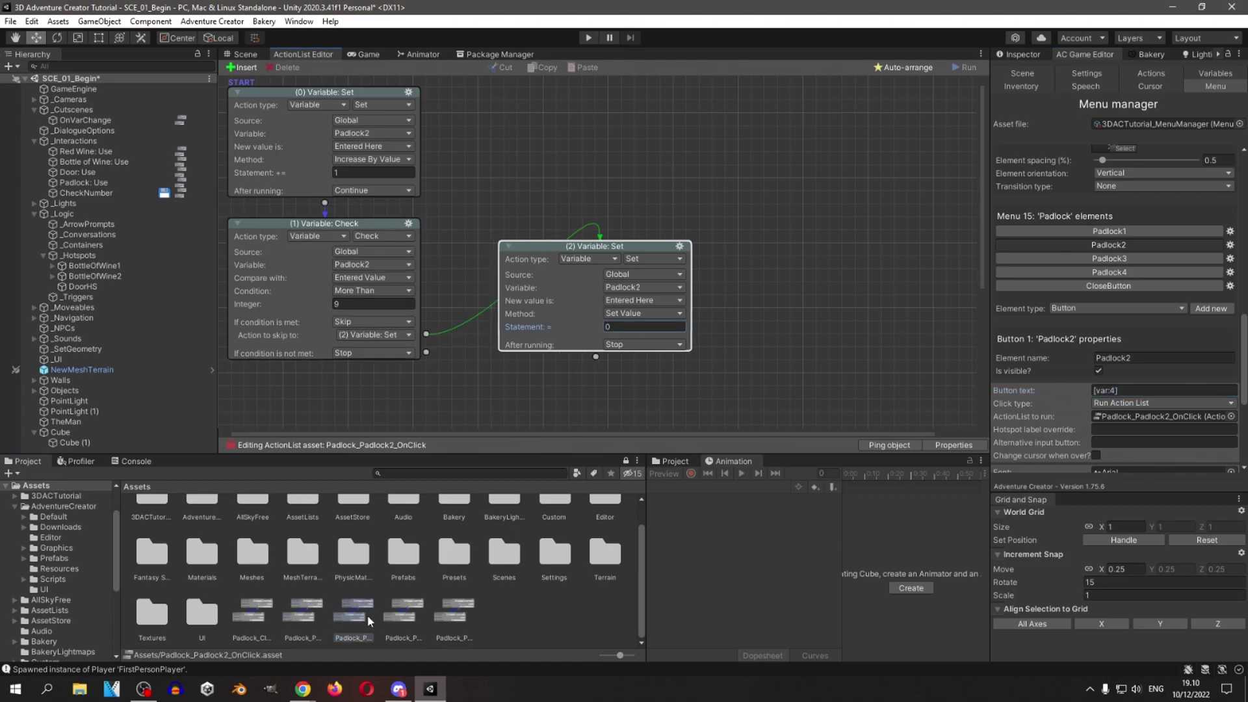
# Check which global variable each of the three actions in the Padlock2 OnClick ActionList uses.
pyautogui.click(385, 133)
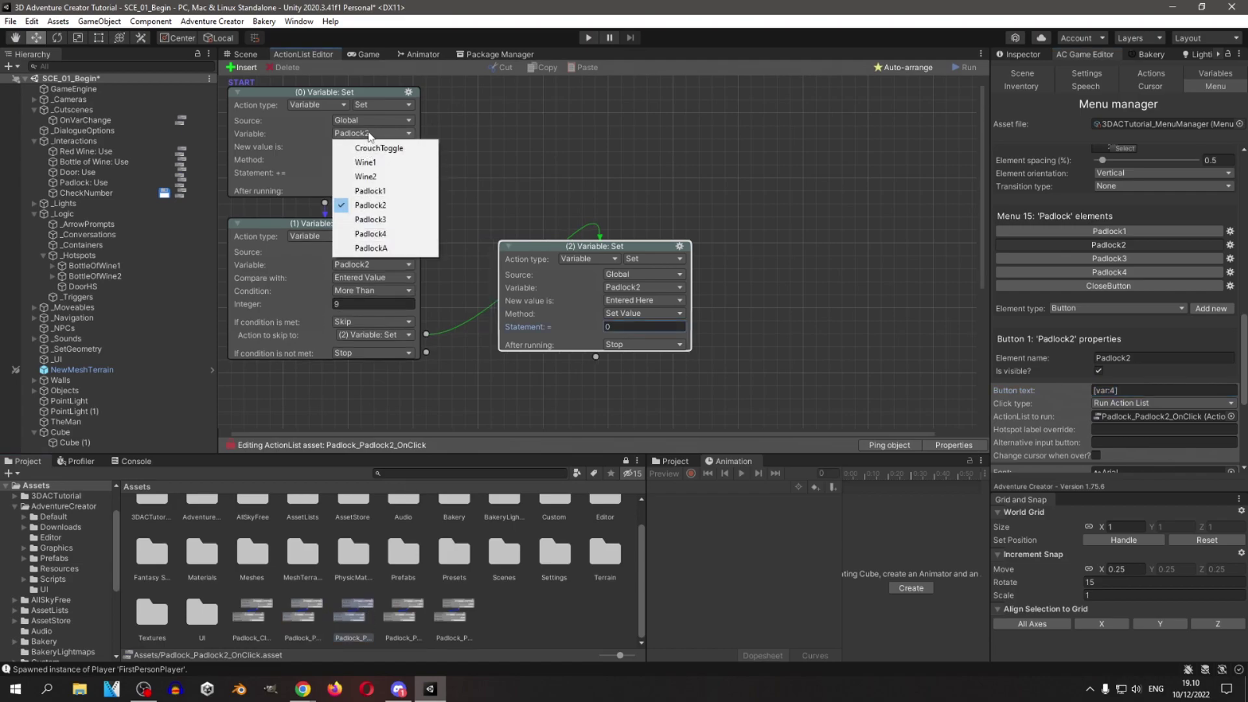
pyautogui.click(455, 228)
pyautogui.click(381, 264)
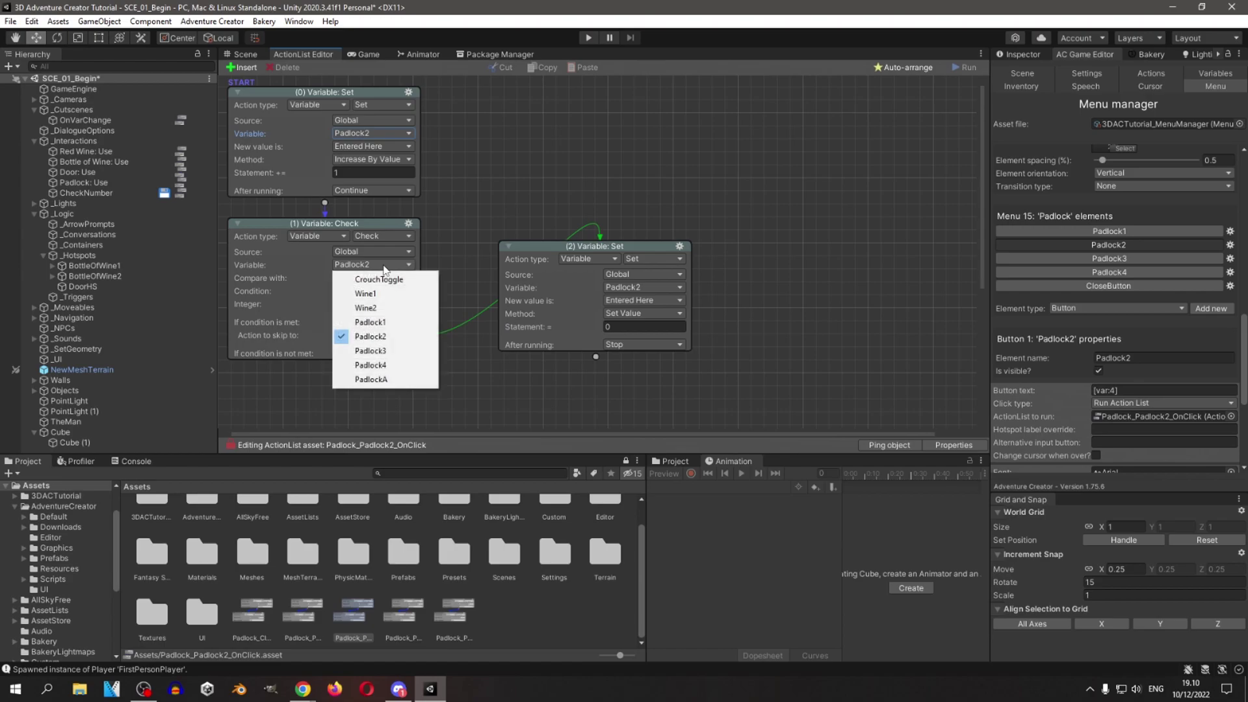
pyautogui.click(591, 267)
pyautogui.click(622, 287)
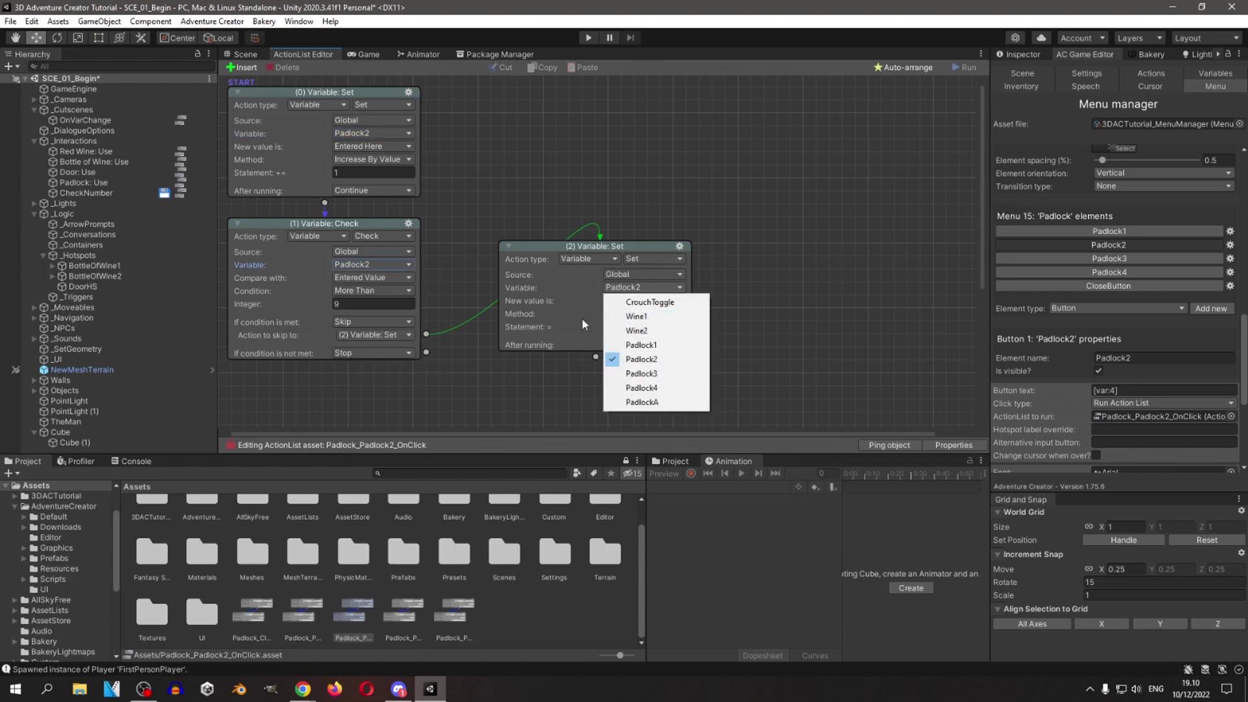
pyautogui.click(520, 150)
# Open the Padlock_Padlock3_OnClick ActionList and check the variables its Set and Check actions use.
pyautogui.click(397, 630)
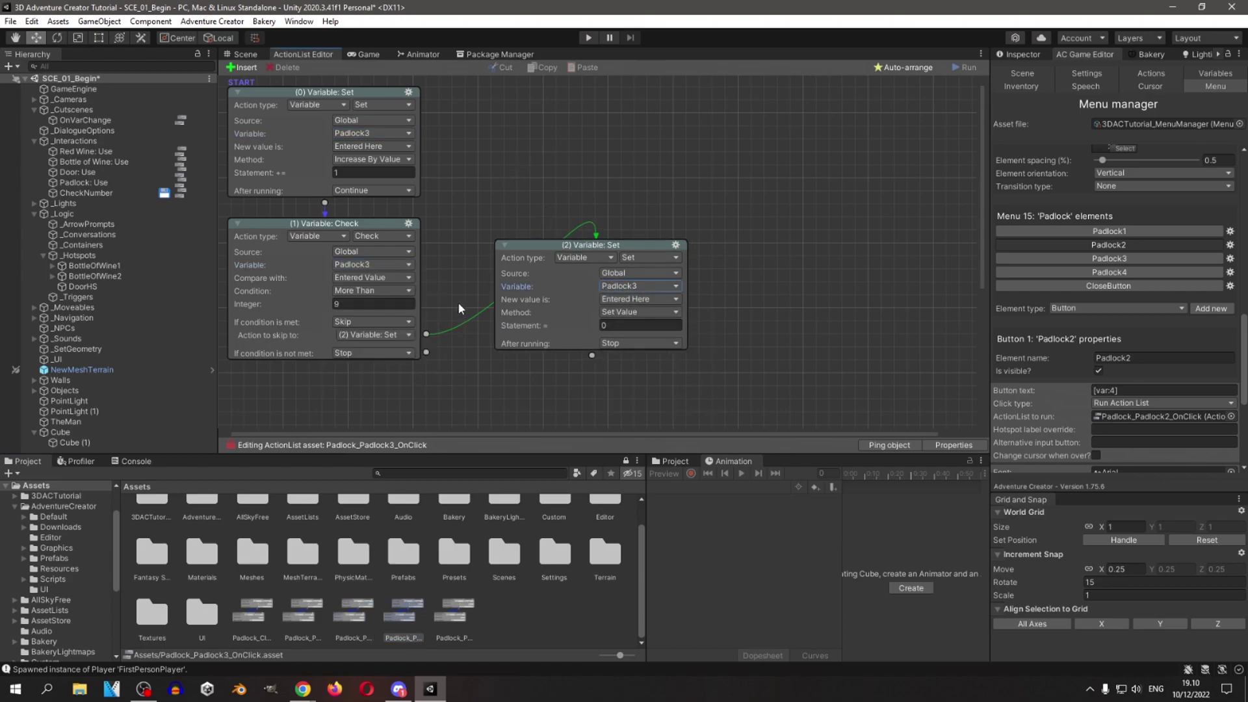
pyautogui.click(383, 132)
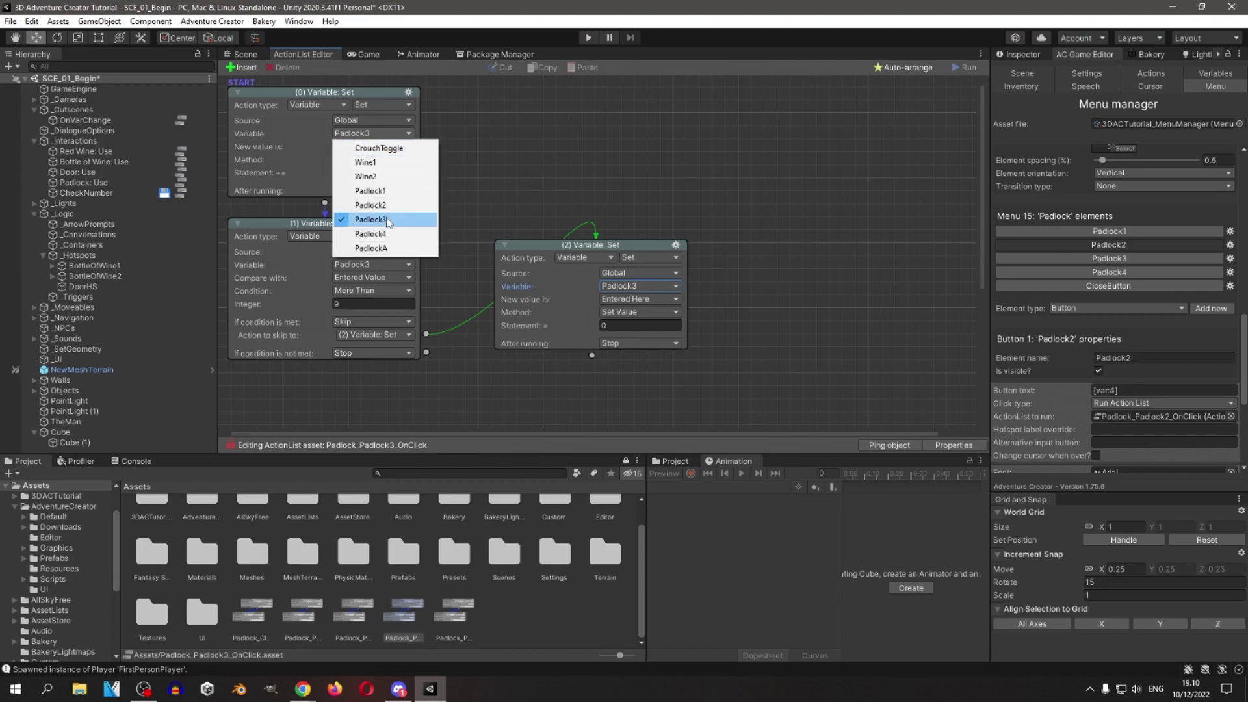
pyautogui.click(485, 214)
pyautogui.click(392, 264)
pyautogui.click(512, 335)
# Open the Padlock_Padlock4_OnClick ActionList and check the variable its first Variable: Set action uses.
pyautogui.click(446, 618)
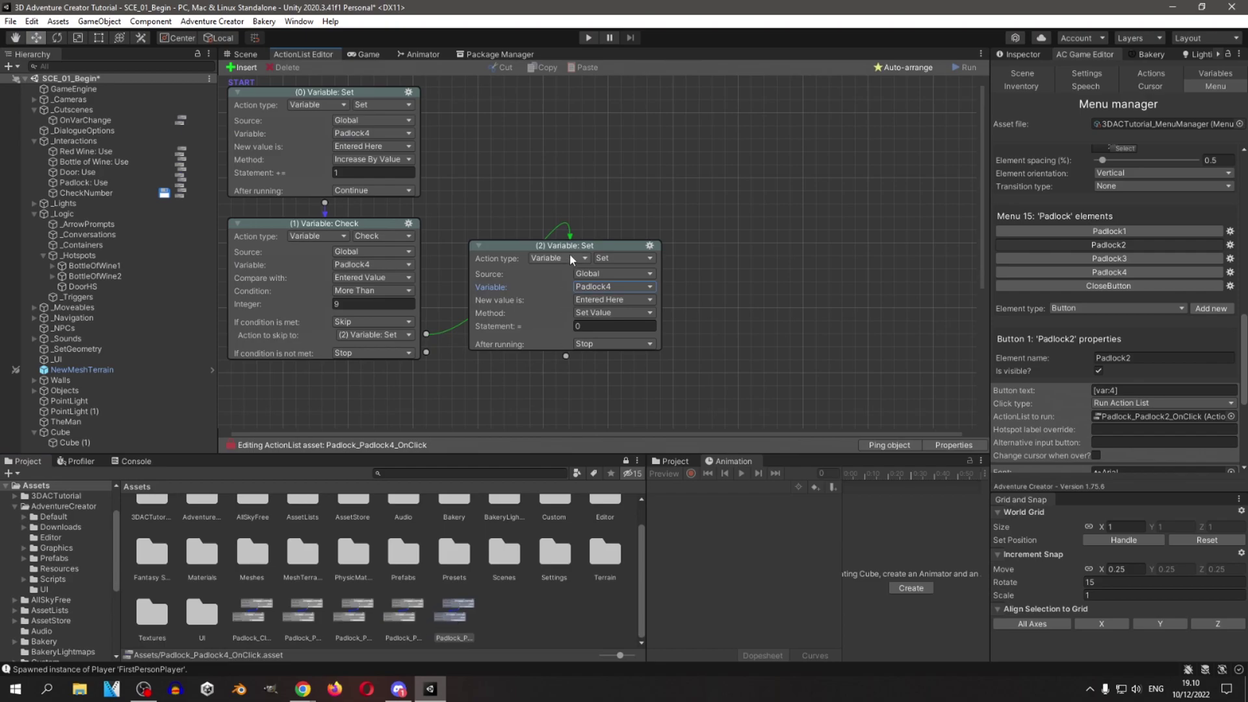
pyautogui.click(384, 132)
pyautogui.click(492, 156)
# Locate the CheckNumber and OnVarChange objects in the scene and show the Scene manager's on variable change cutscene setting.
pyautogui.click(241, 51)
pyautogui.click(135, 191)
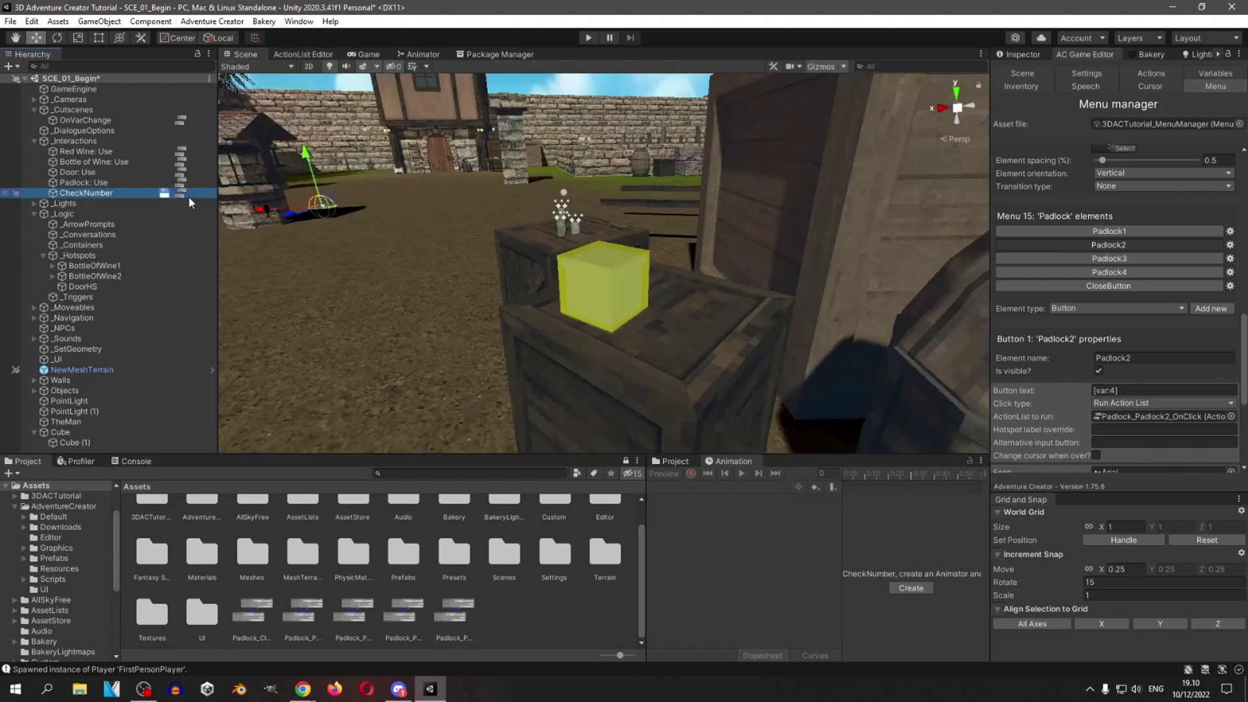
pyautogui.click(144, 182)
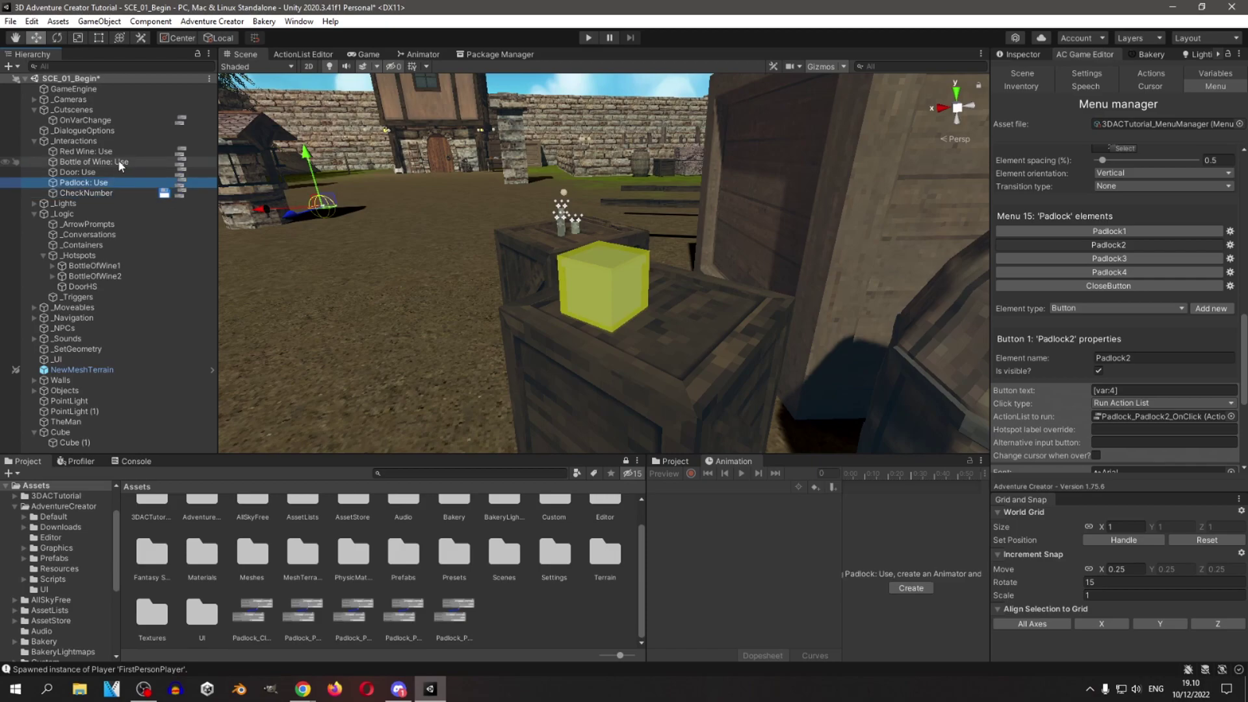
pyautogui.click(156, 193)
pyautogui.click(110, 119)
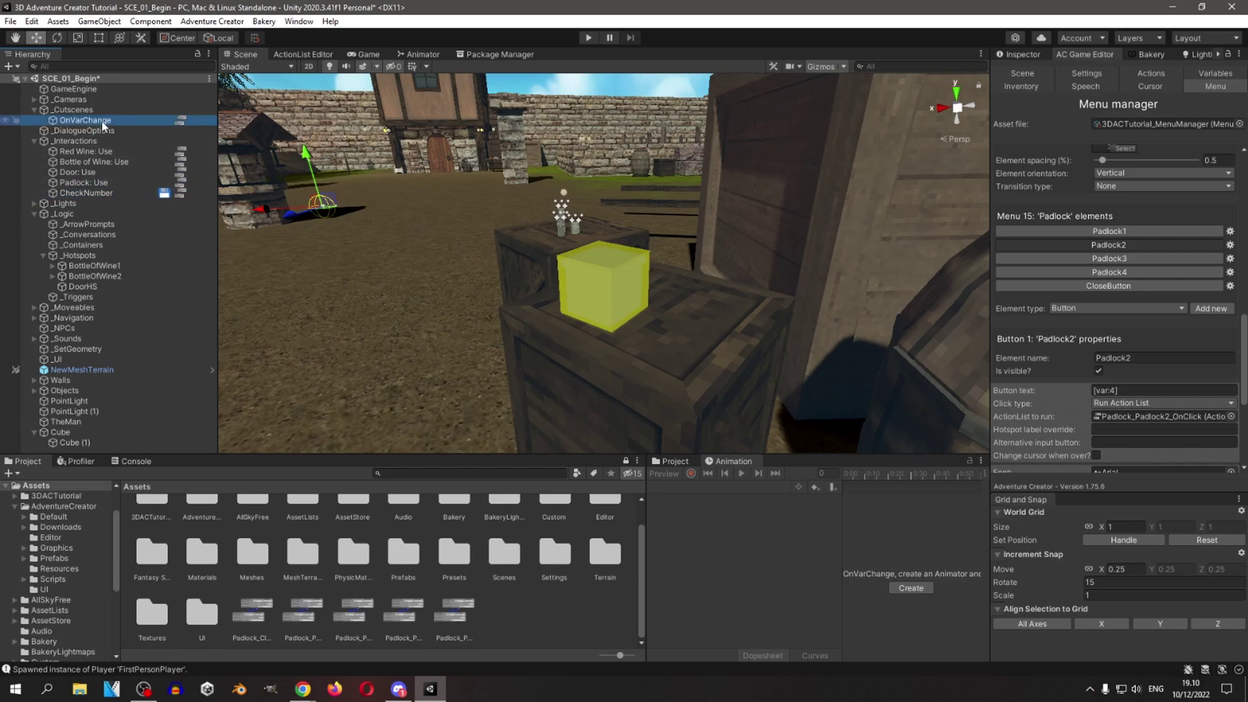
pyautogui.click(1022, 55)
pyautogui.click(1058, 55)
pyautogui.scroll(10, 1054, 329)
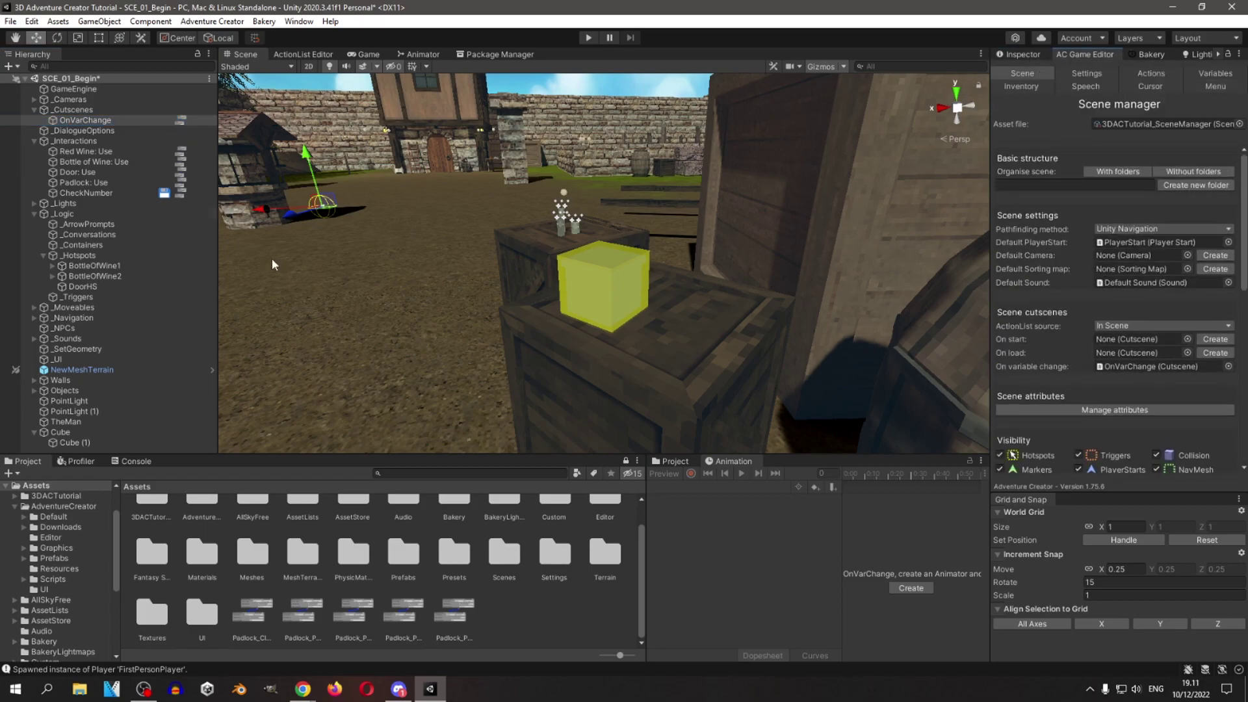
# Examine the OnVarChange cutscene's variable check and open the CheckNumber interaction that it runs.
pyautogui.click(181, 120)
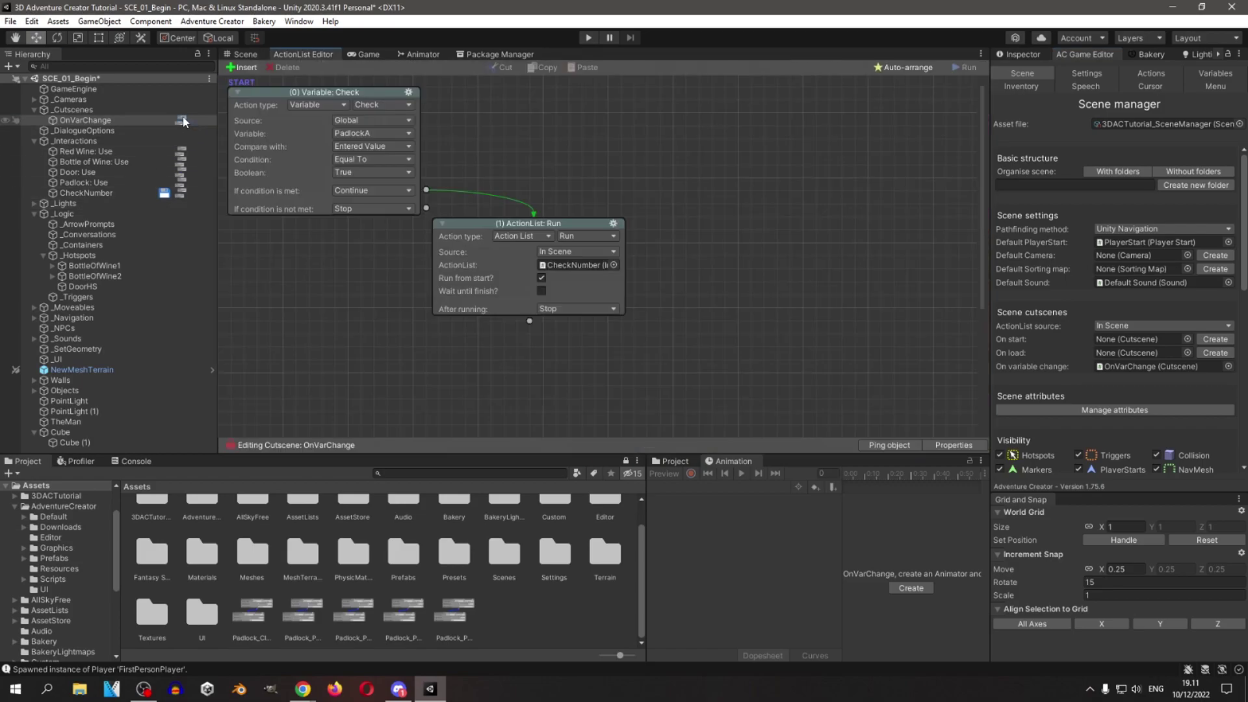
pyautogui.click(382, 134)
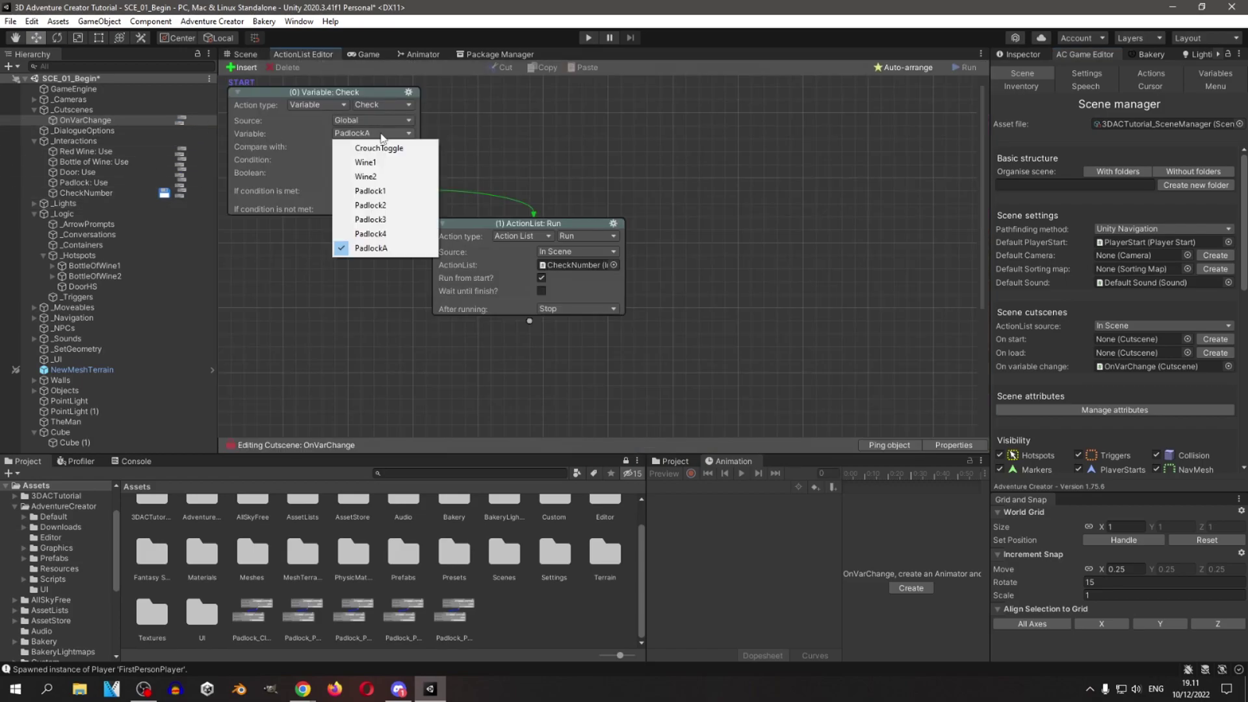
pyautogui.click(290, 134)
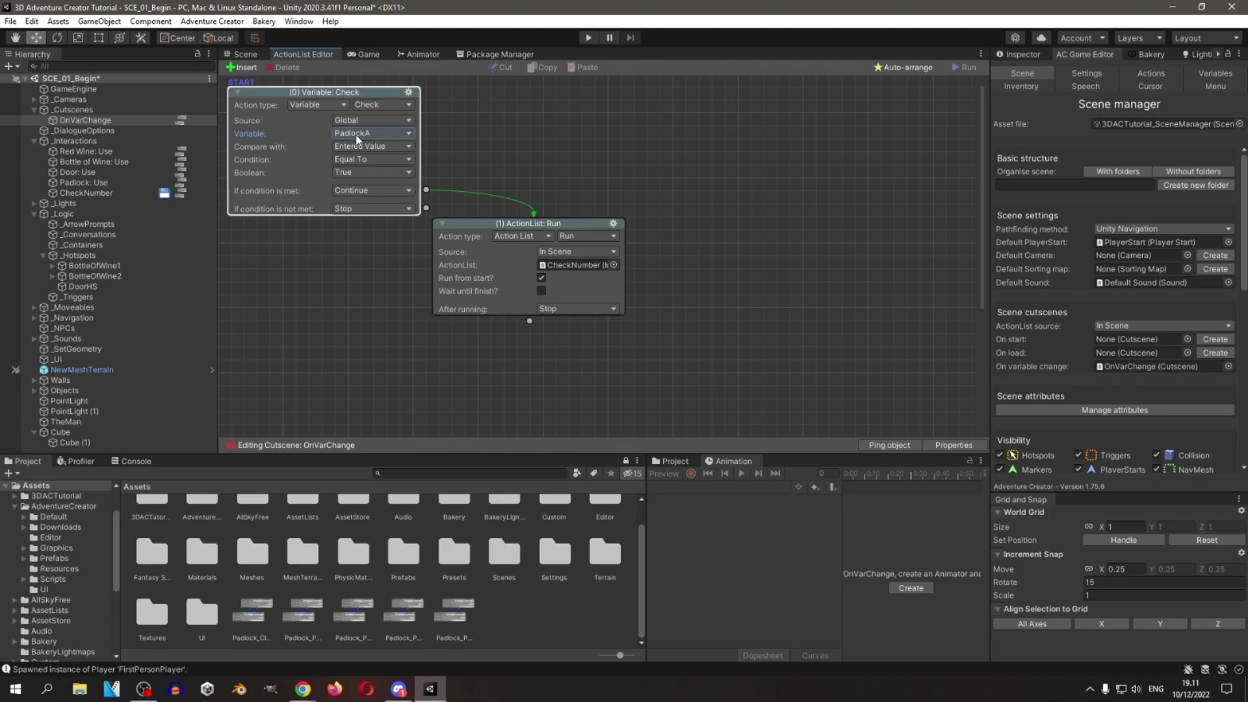
pyautogui.click(560, 266)
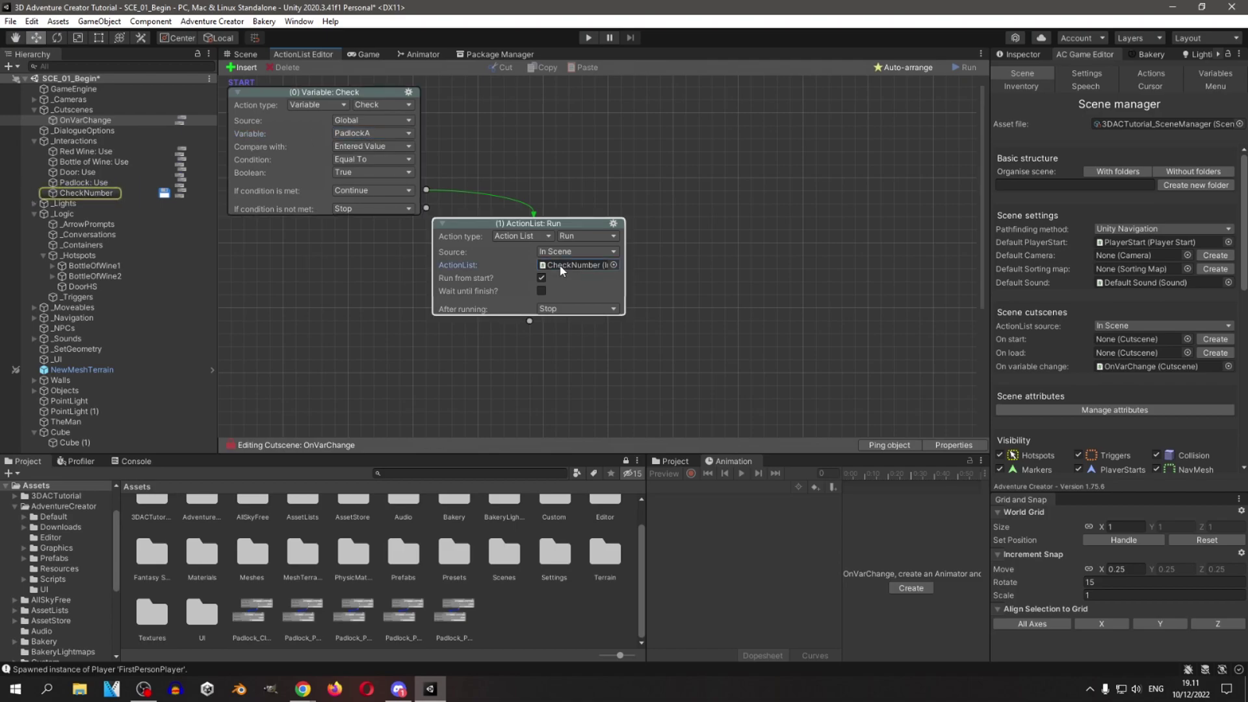
pyautogui.click(149, 194)
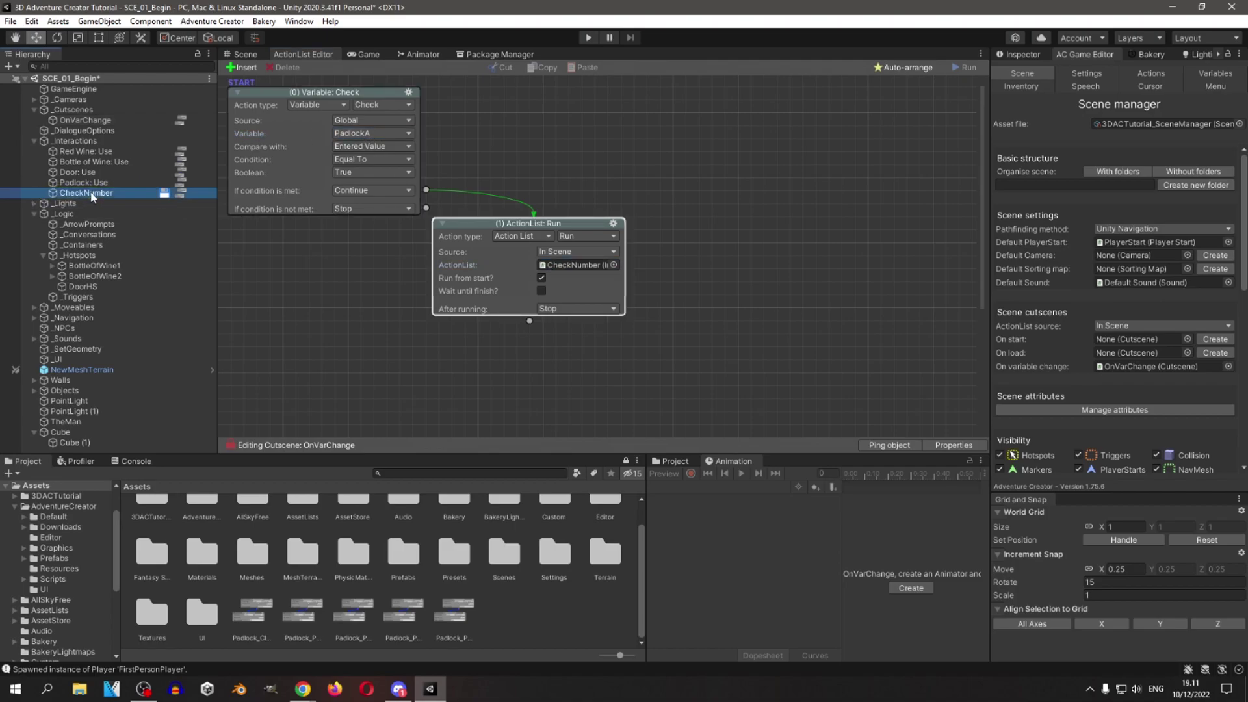
pyautogui.click(180, 195)
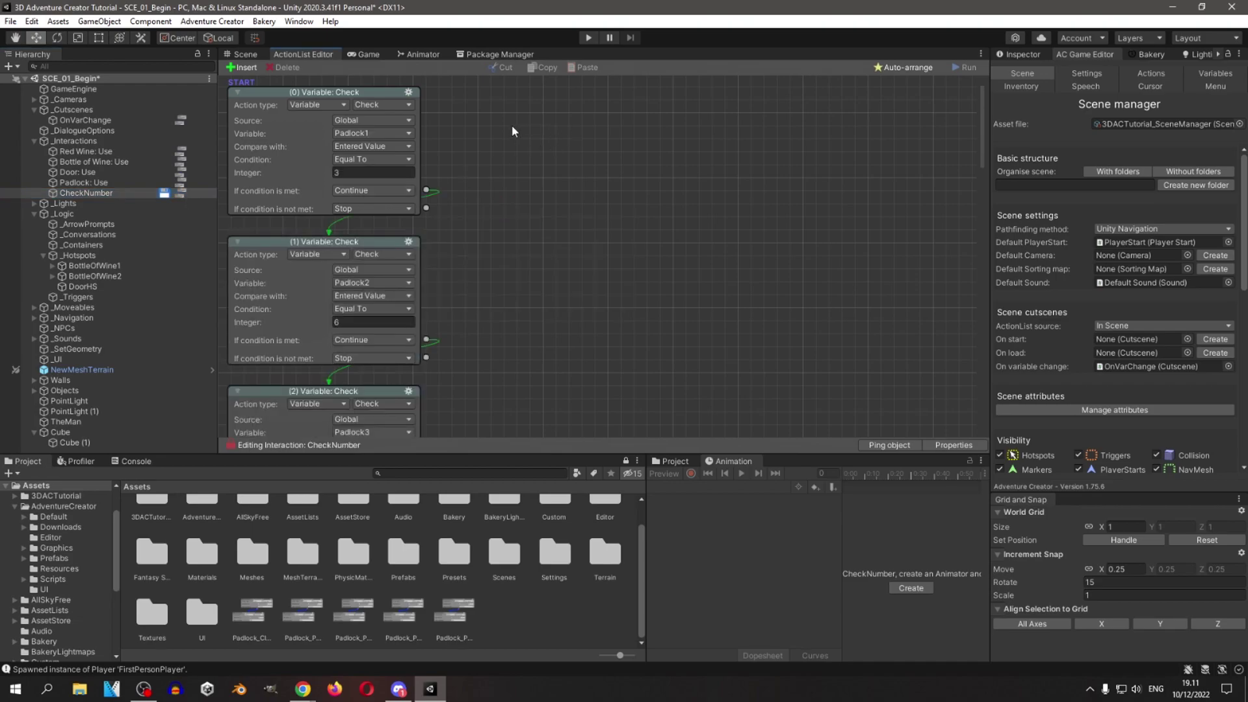
# Review the Player: Constrain, Variable: Set and Menu: Change state actions of the Padlock: Use interaction.
pyautogui.click(210, 183)
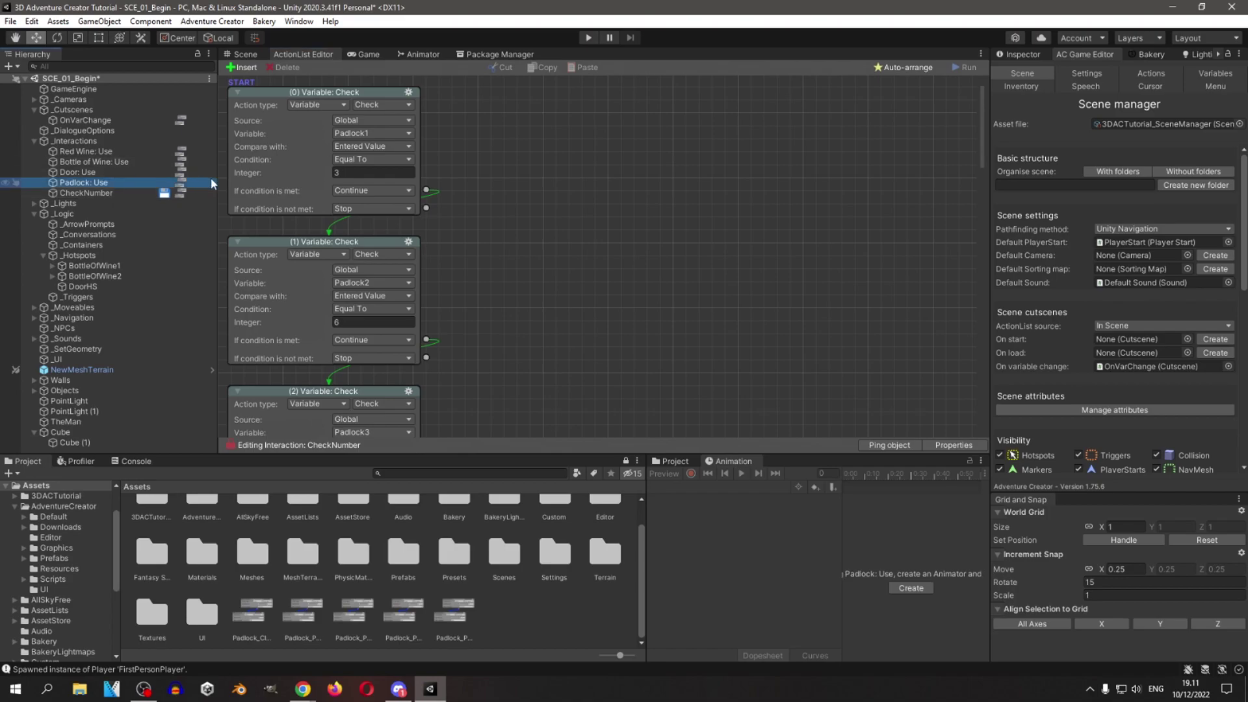
pyautogui.click(182, 185)
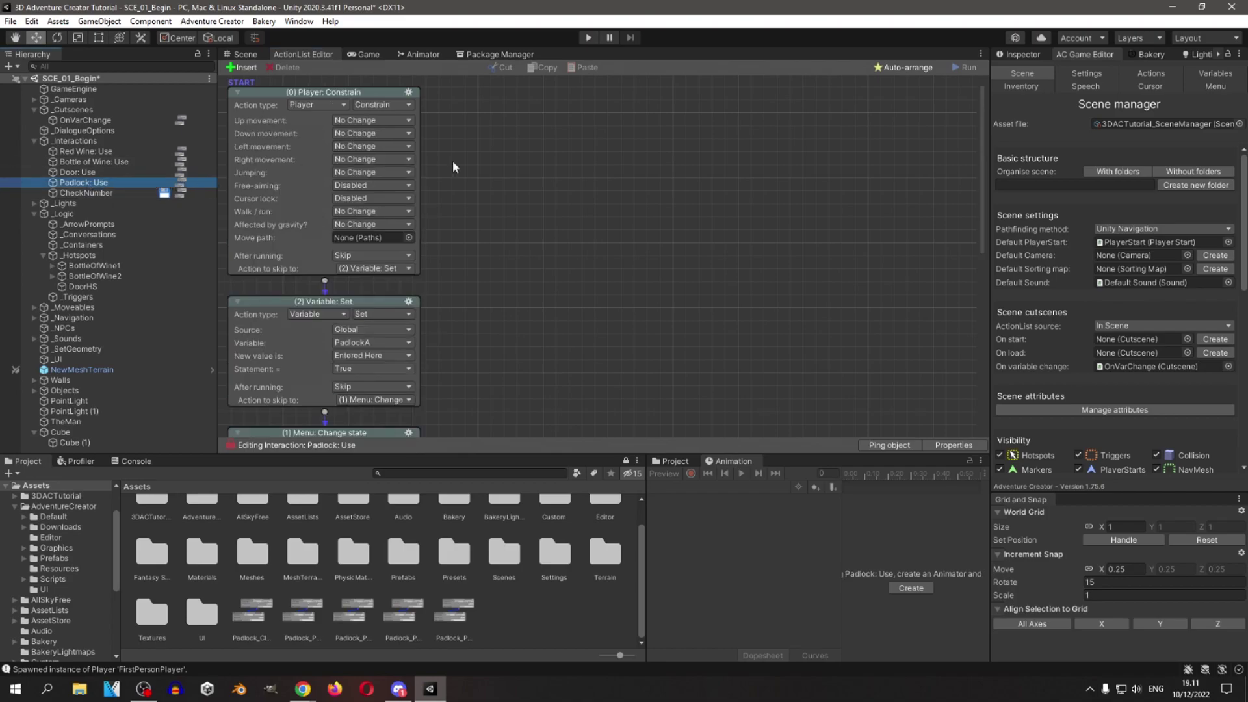
pyautogui.scroll(-8, 459, 252)
pyautogui.scroll(6, 447, 243)
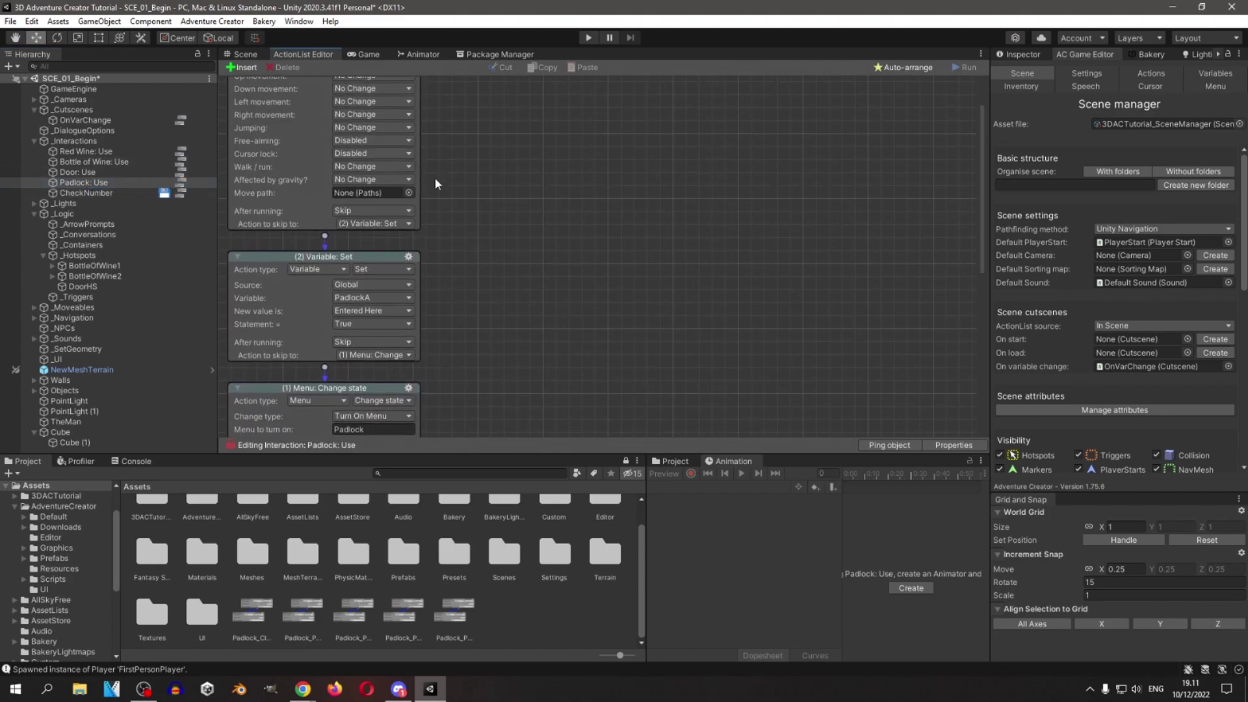
pyautogui.scroll(3, 466, 356)
# Revisit the Padlock1 OnClick ActionList and the OnVarChange cutscene to follow how a digit change triggers the check.
pyautogui.click(299, 619)
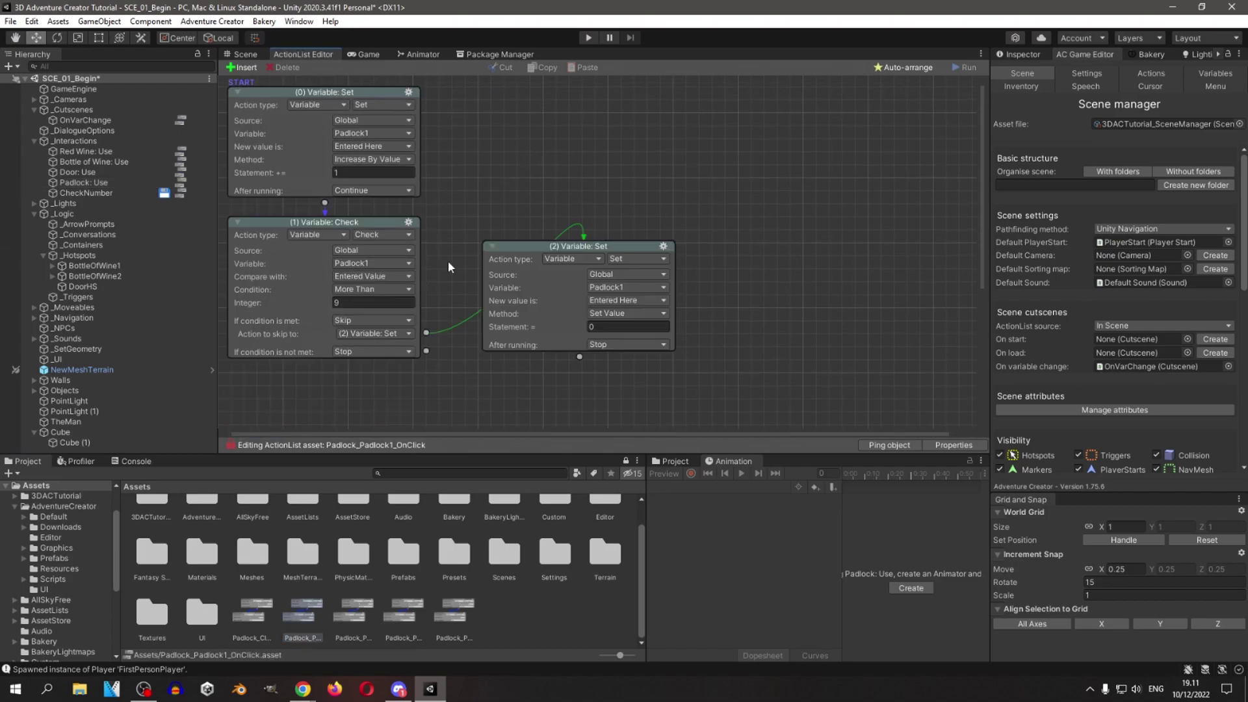
pyautogui.click(120, 120)
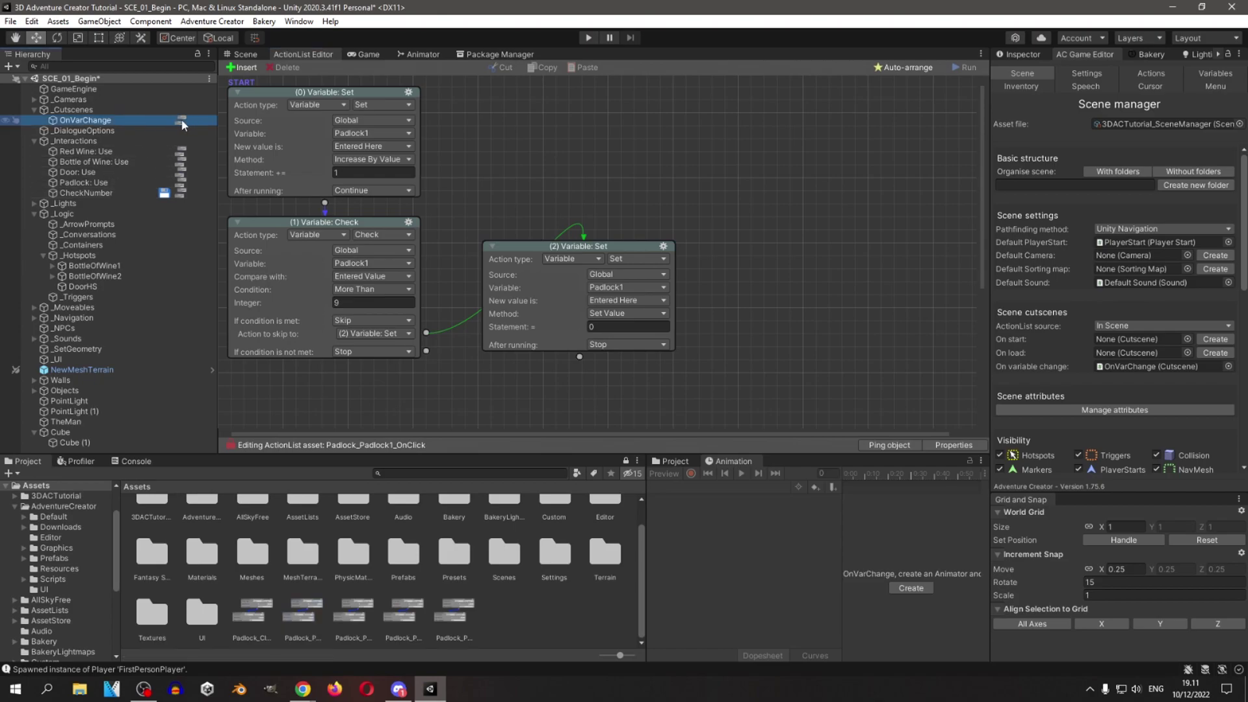
pyautogui.click(181, 121)
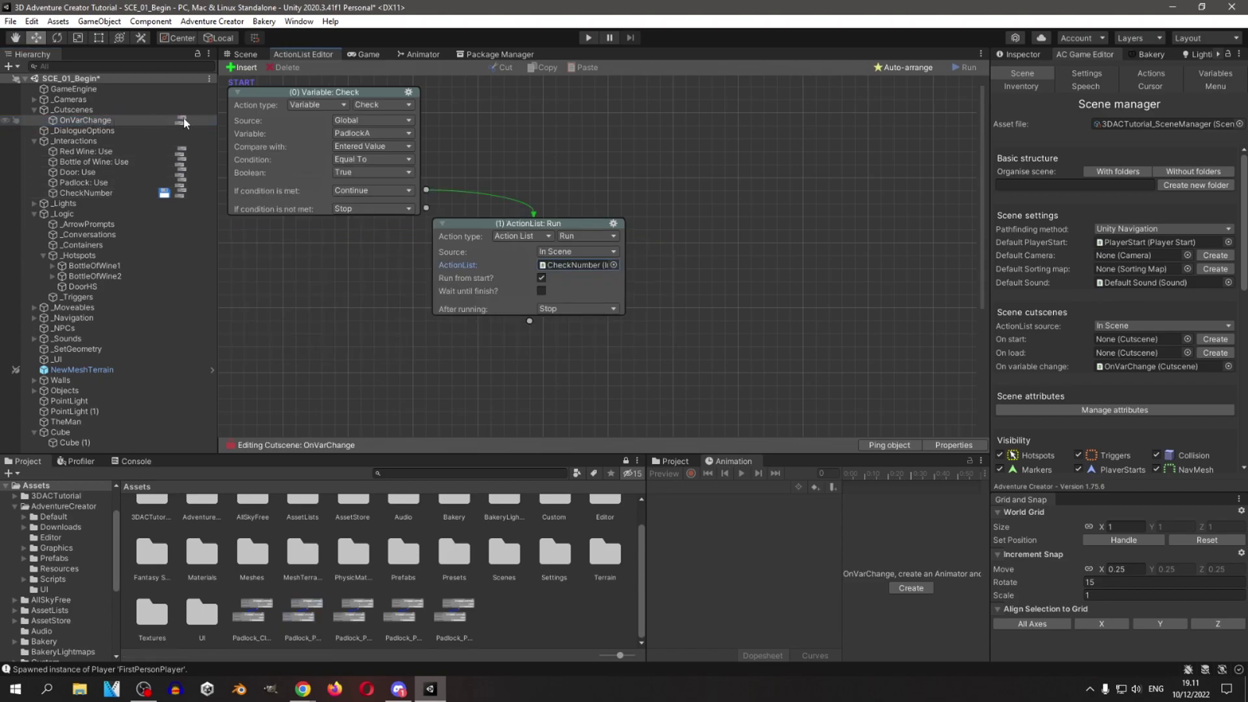
# Open the CheckNumber interaction and review its Variable: Check actions for Padlock1 to Padlock4 and the Menu: Change state action.
pyautogui.click(106, 193)
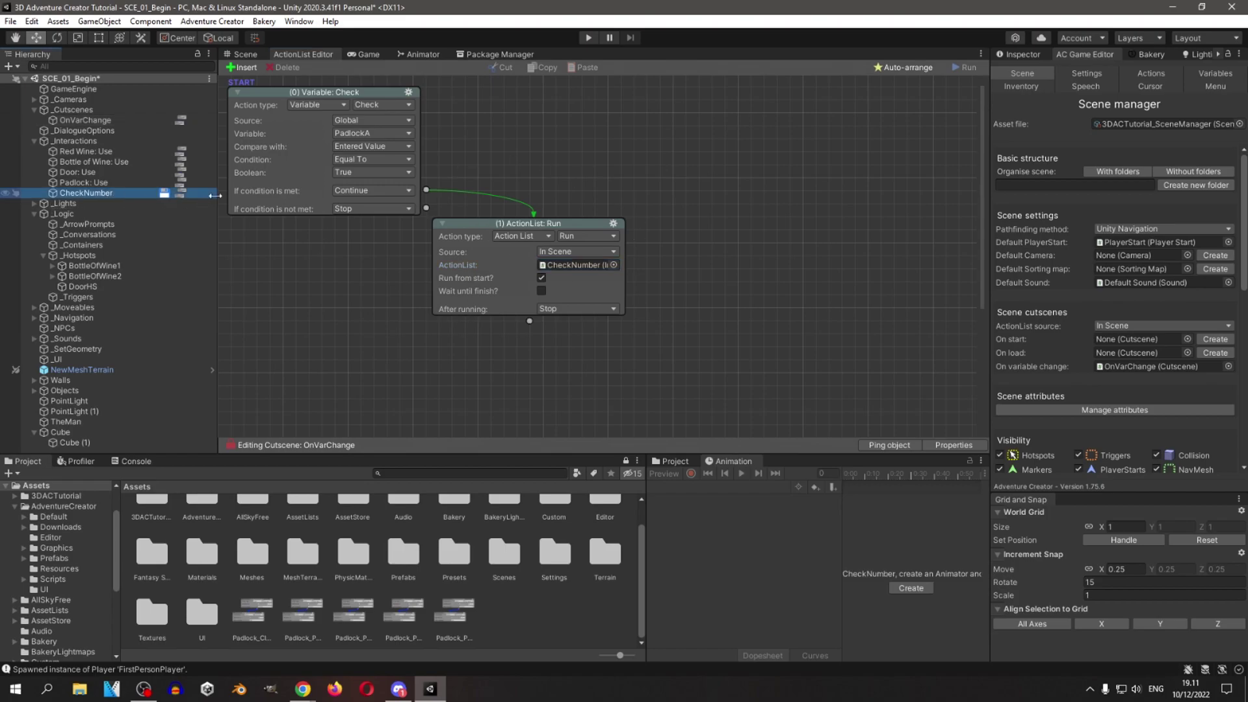
pyautogui.click(182, 193)
pyautogui.scroll(-10, 543, 147)
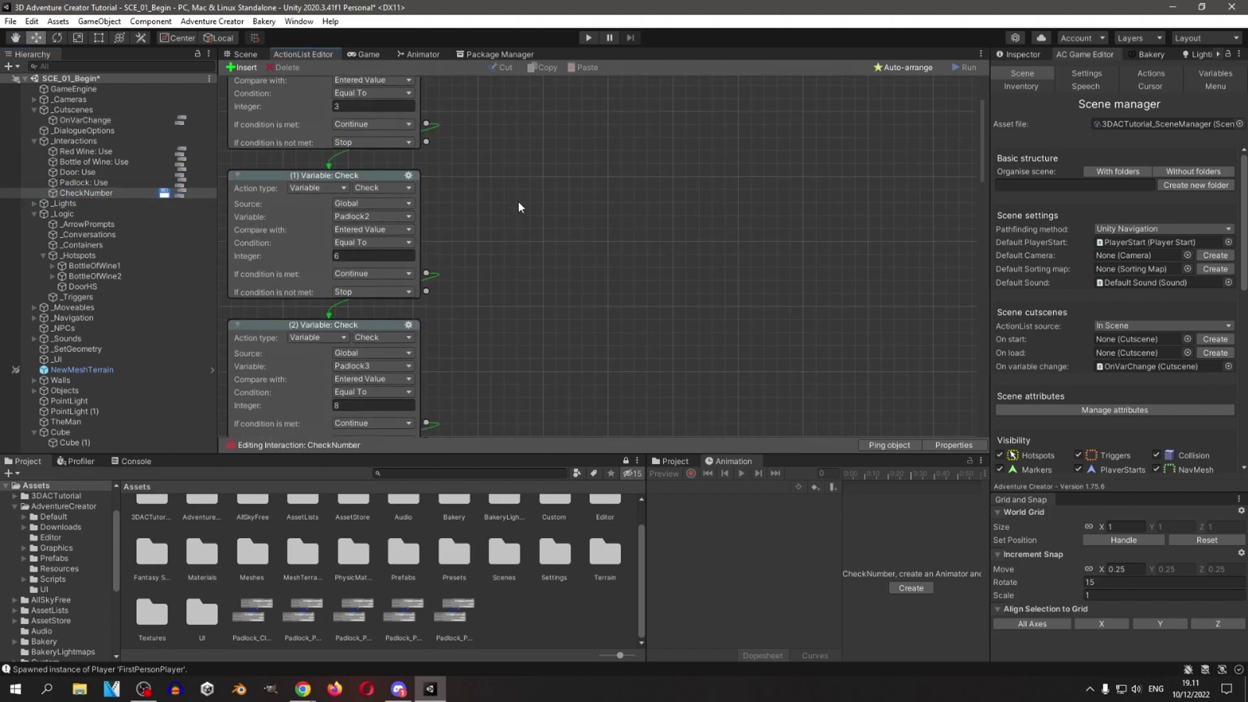
pyautogui.scroll(10, 489, 316)
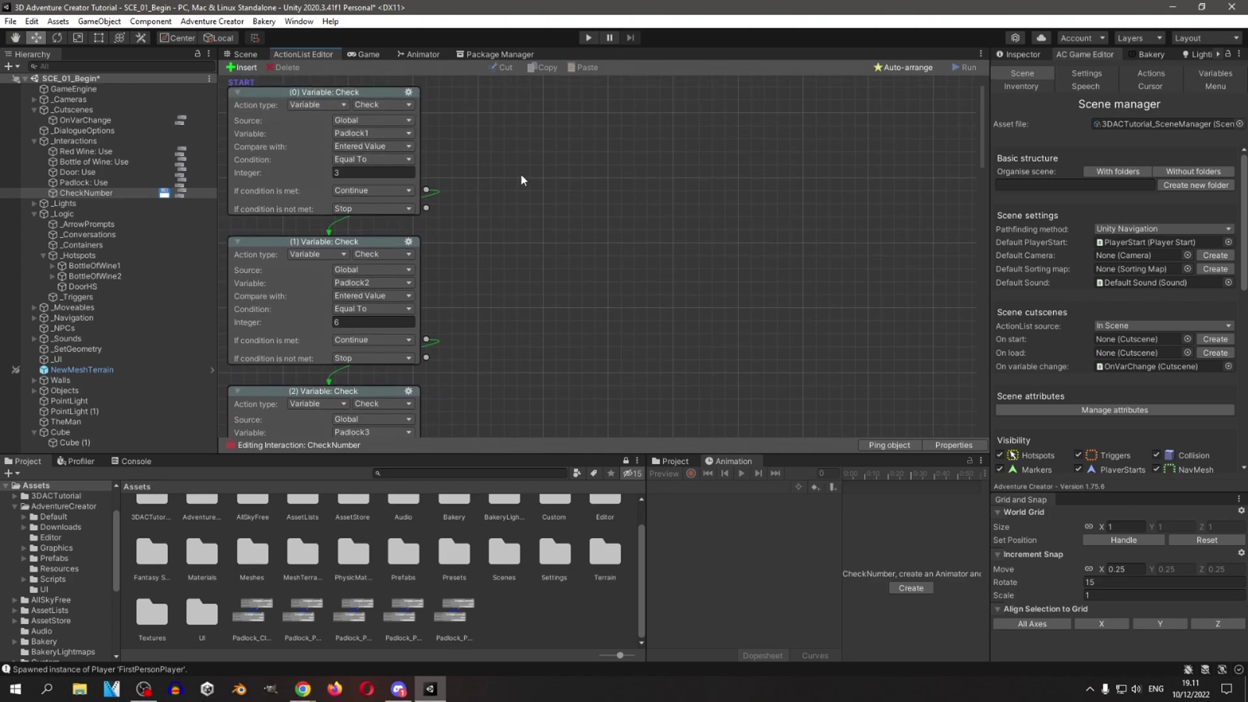
pyautogui.scroll(-3, 364, 188)
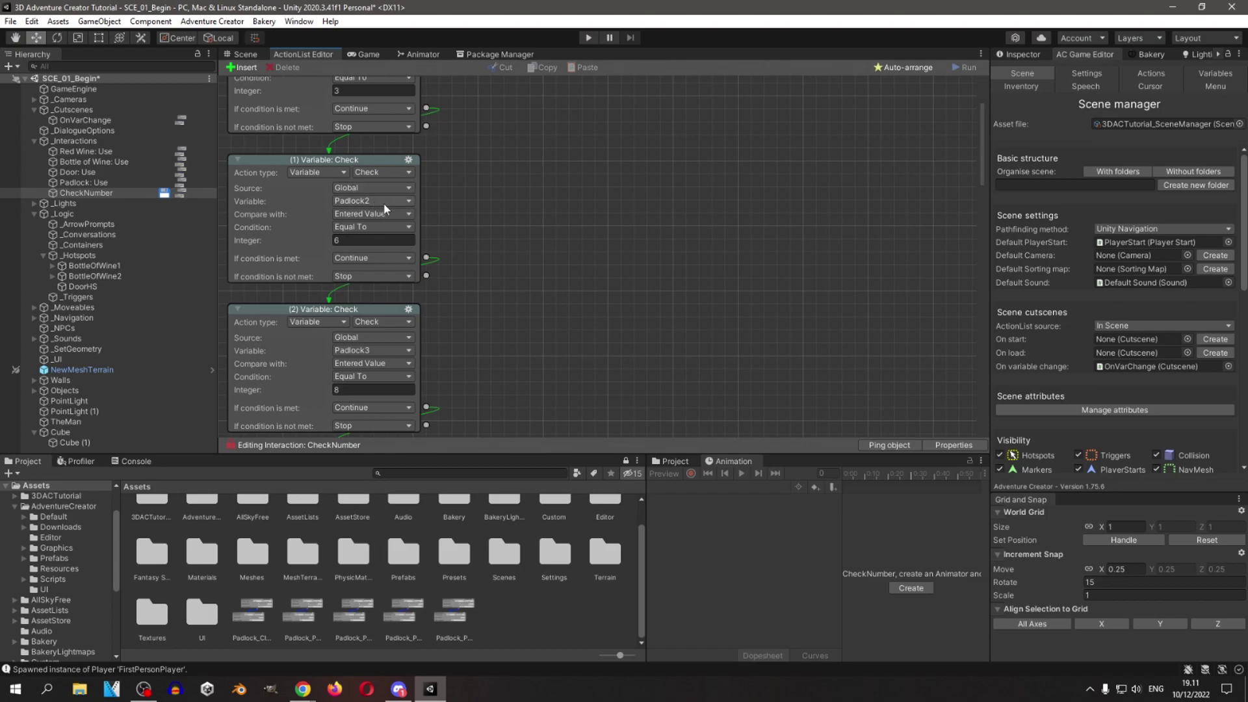
pyautogui.scroll(-5, 488, 243)
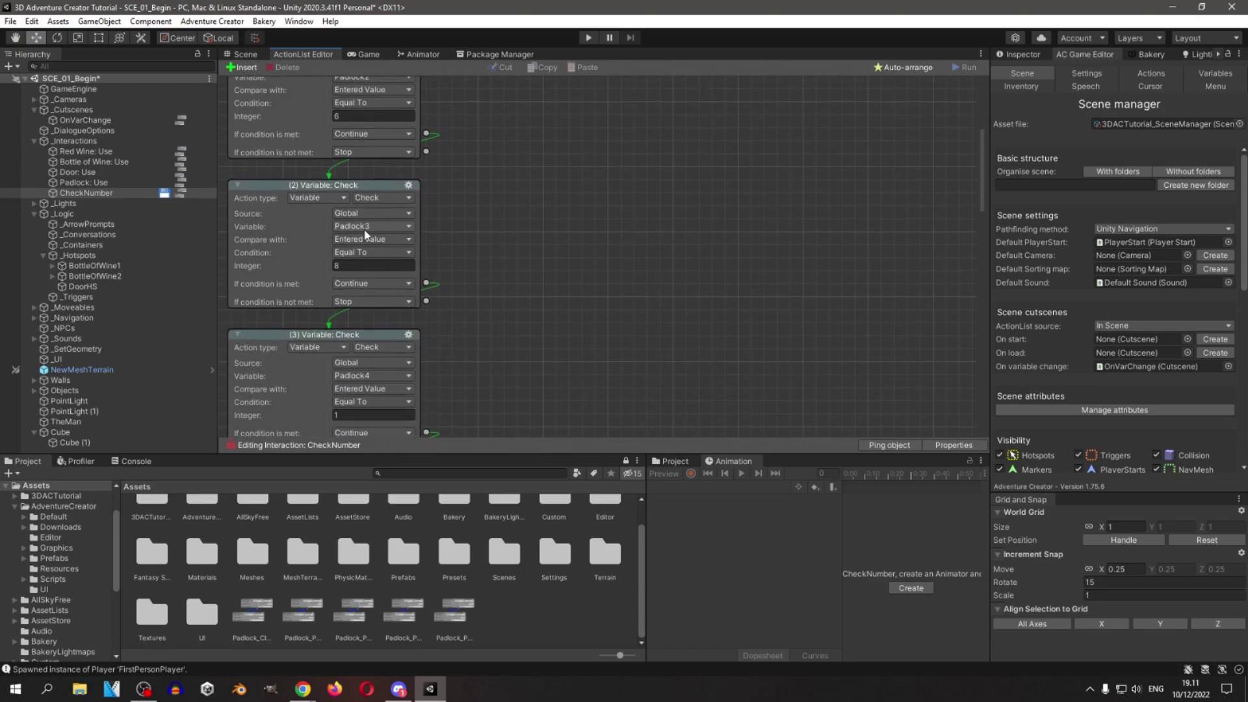
pyautogui.scroll(-8, 408, 280)
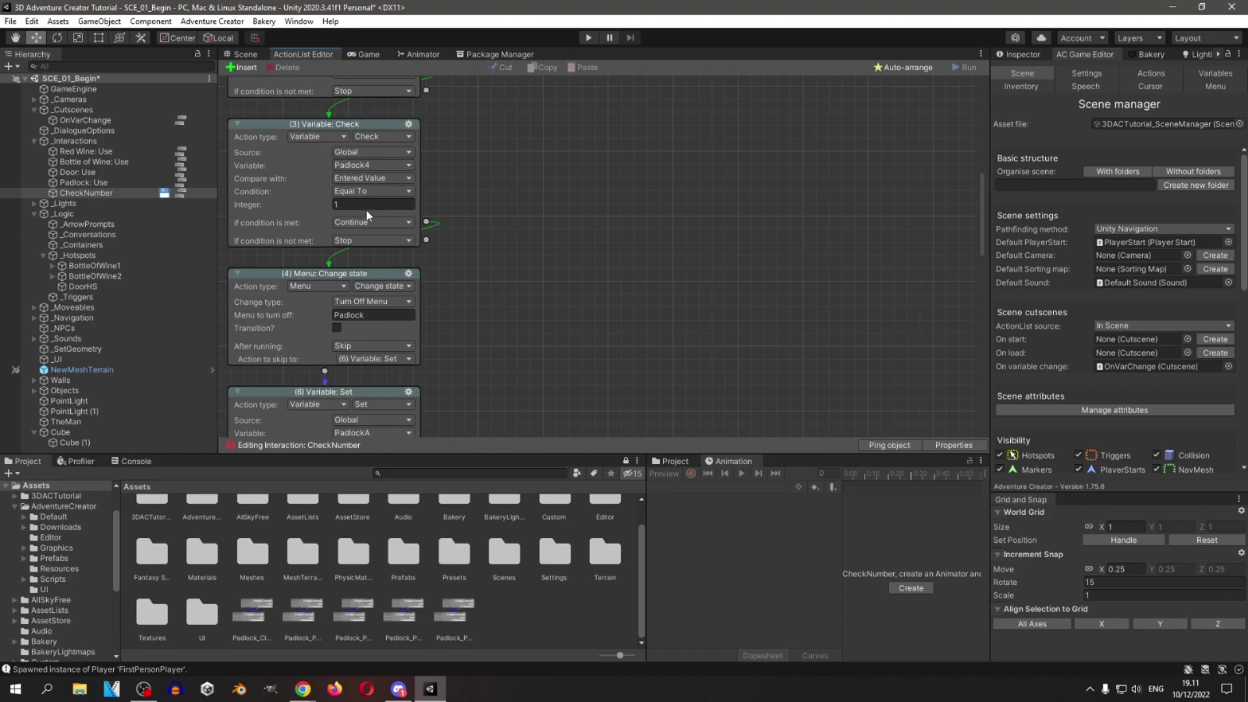
pyautogui.scroll(-4, 572, 150)
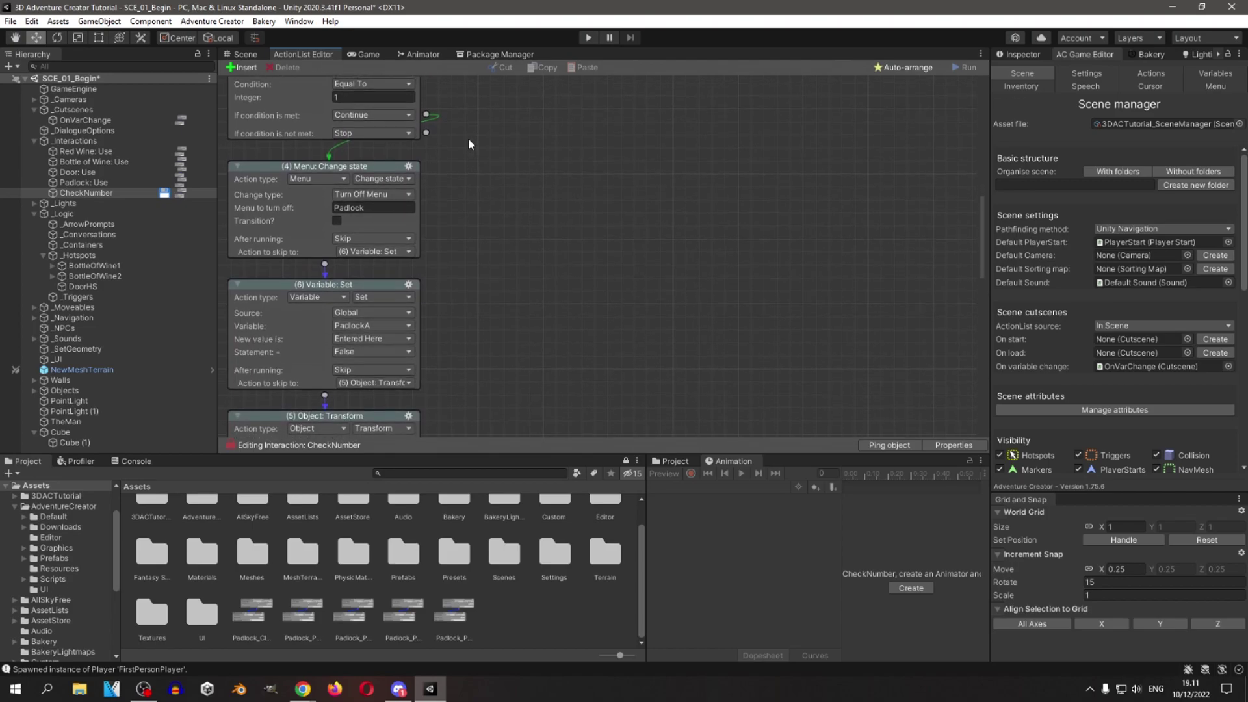
pyautogui.scroll(8, 463, 190)
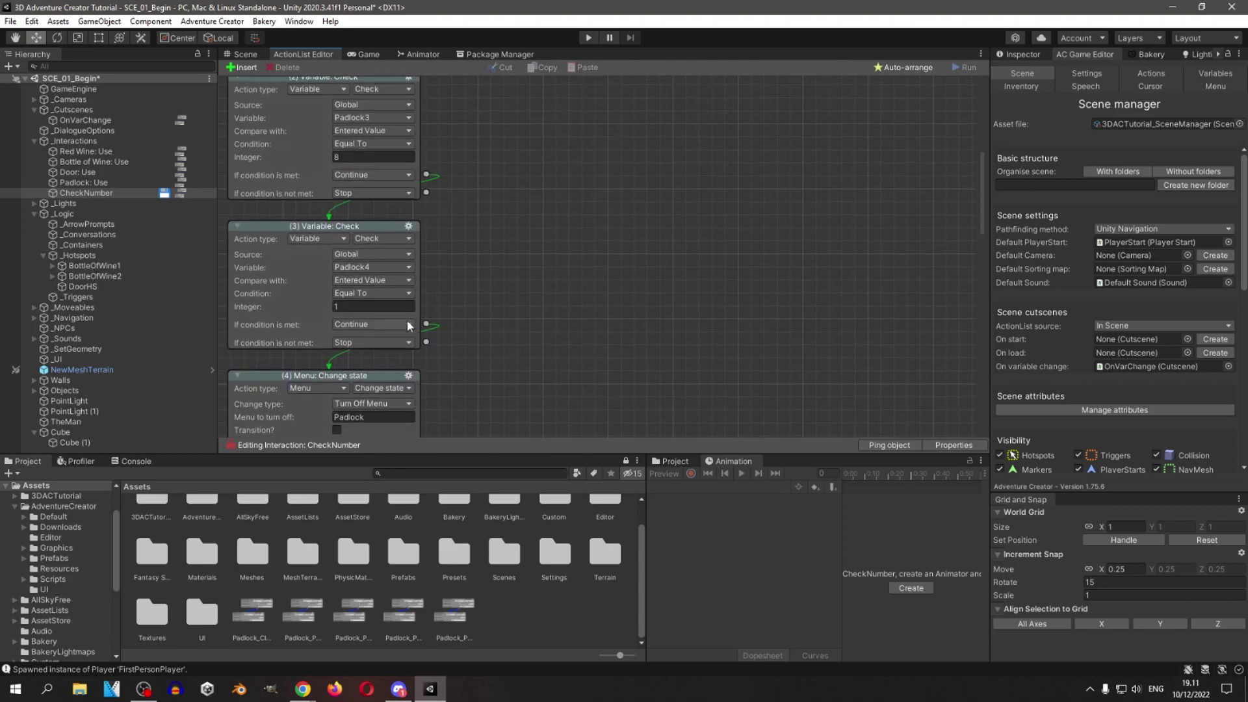
pyautogui.scroll(-7, 588, 216)
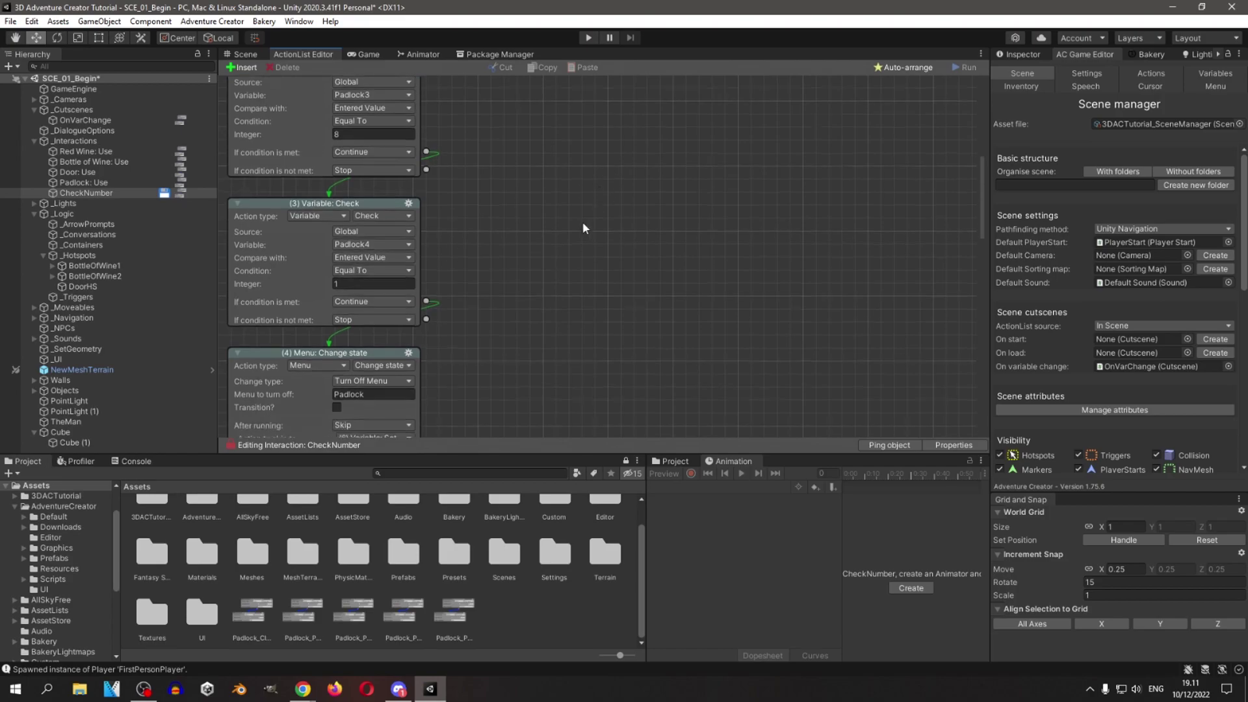
# Examine CheckNumber's Variable: Set action for PadlockA, its Object: Transform action on Cube (1), and its Player: Constrain action.
pyautogui.scroll(-5, 488, 192)
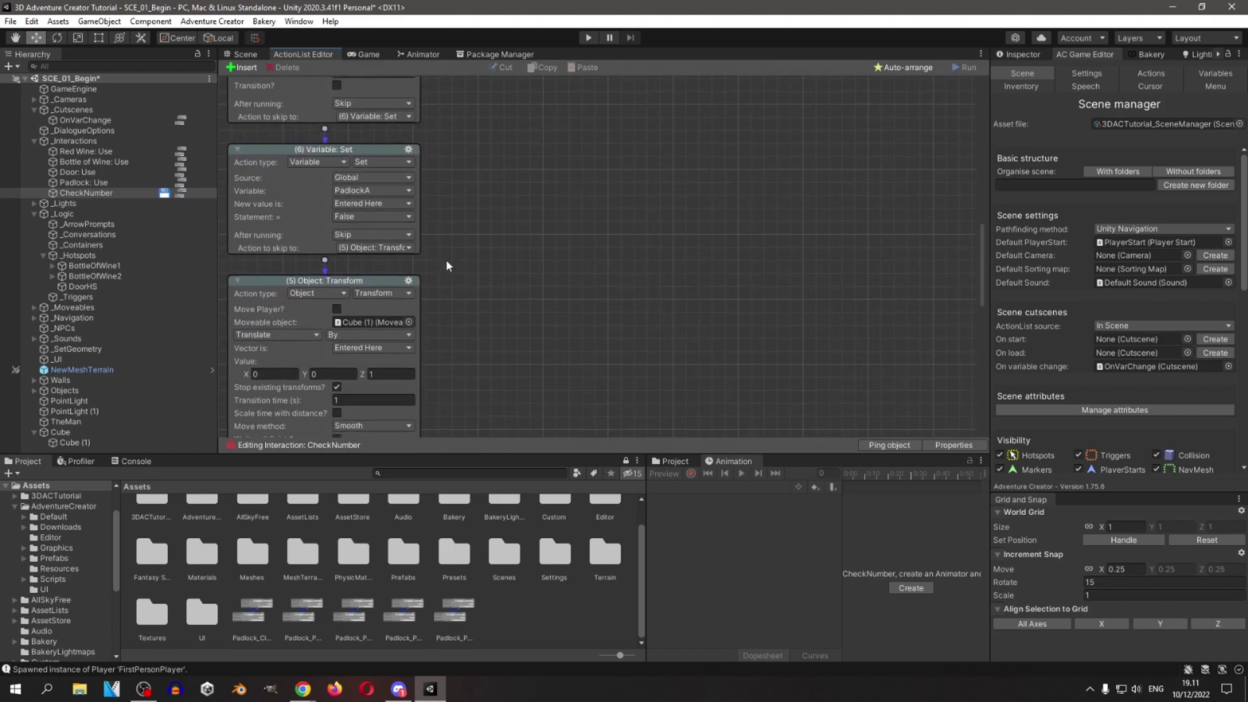
pyautogui.click(380, 191)
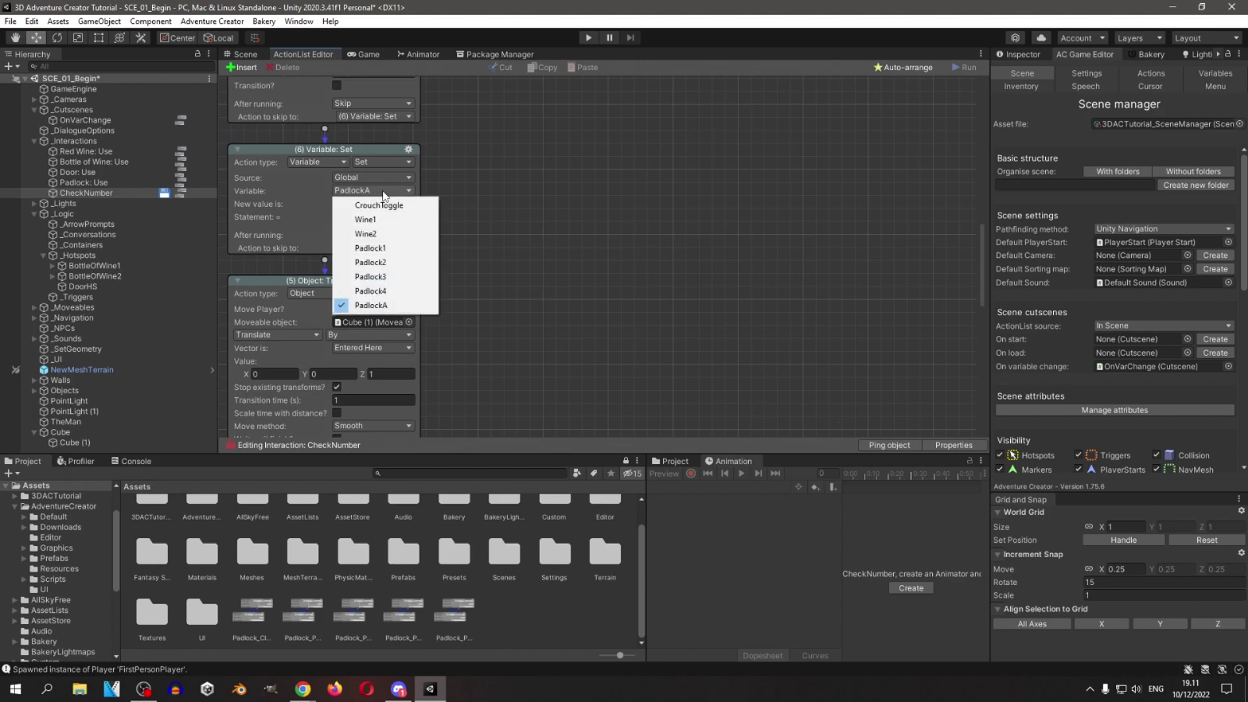
pyautogui.click(383, 306)
pyautogui.scroll(-4, 491, 181)
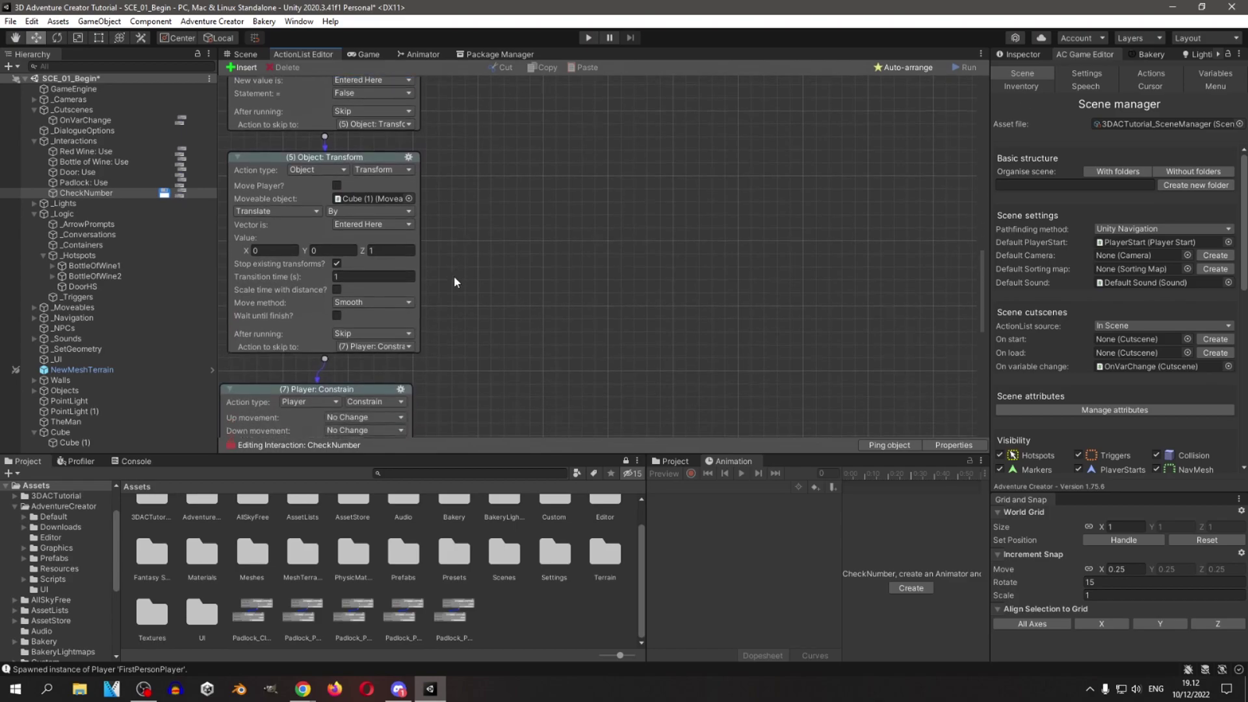
pyautogui.moveTo(461, 234); pyautogui.dragTo(383, 170)
pyautogui.scroll(-3, 409, 292)
pyautogui.scroll(4, 555, 263)
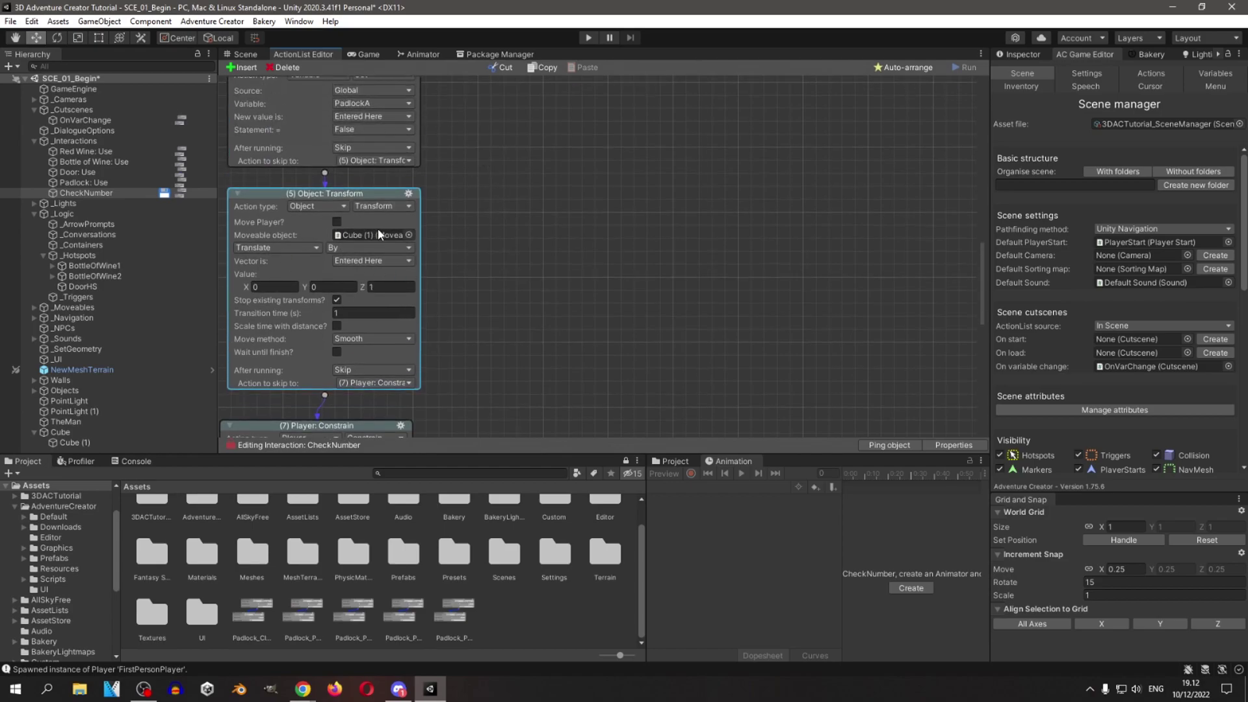
pyautogui.scroll(-6, 568, 177)
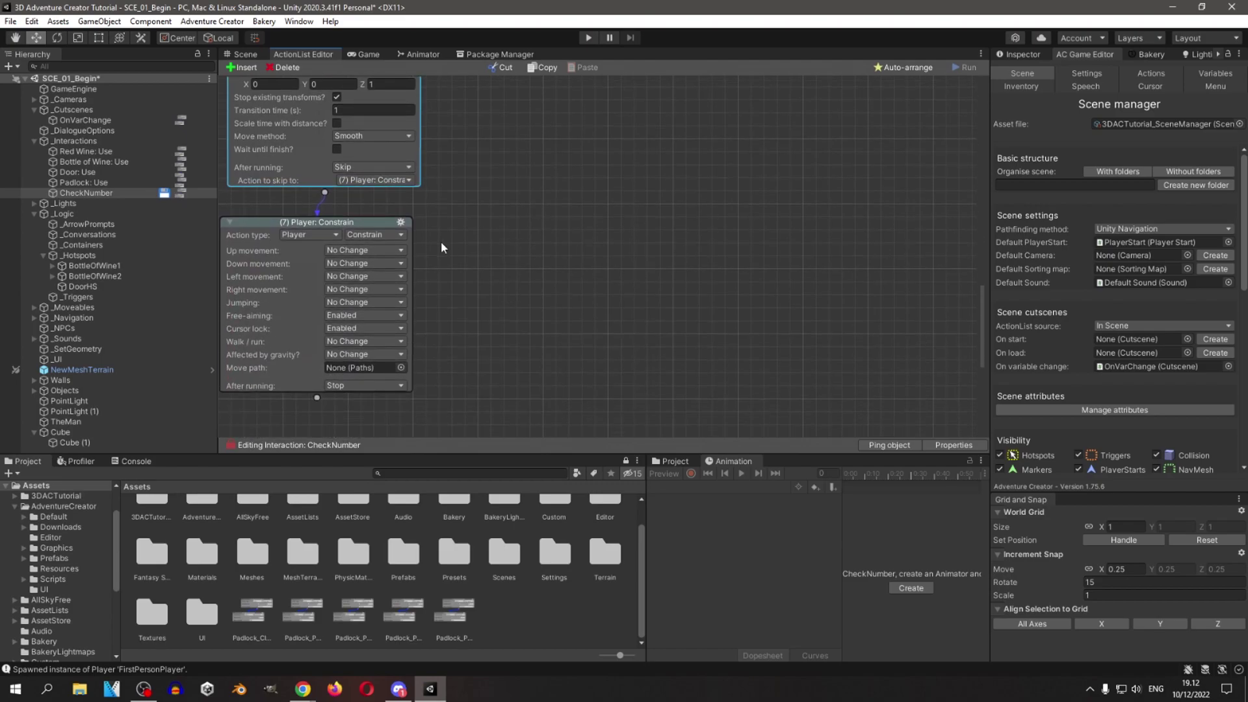
pyautogui.moveTo(350, 223); pyautogui.dragTo(357, 223)
pyautogui.click(427, 310)
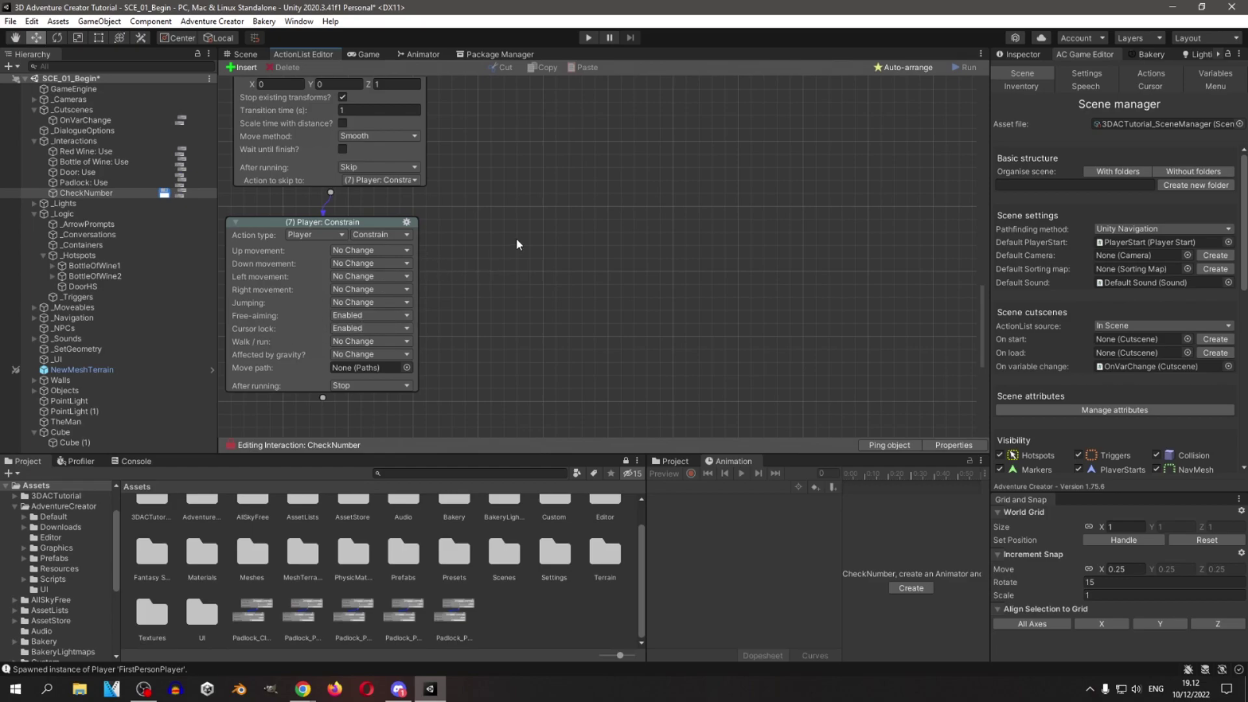
# Play the scene, walk to the padlock box on the crate, and open and close its padlock menu.
pyautogui.click(245, 53)
pyautogui.click(588, 37)
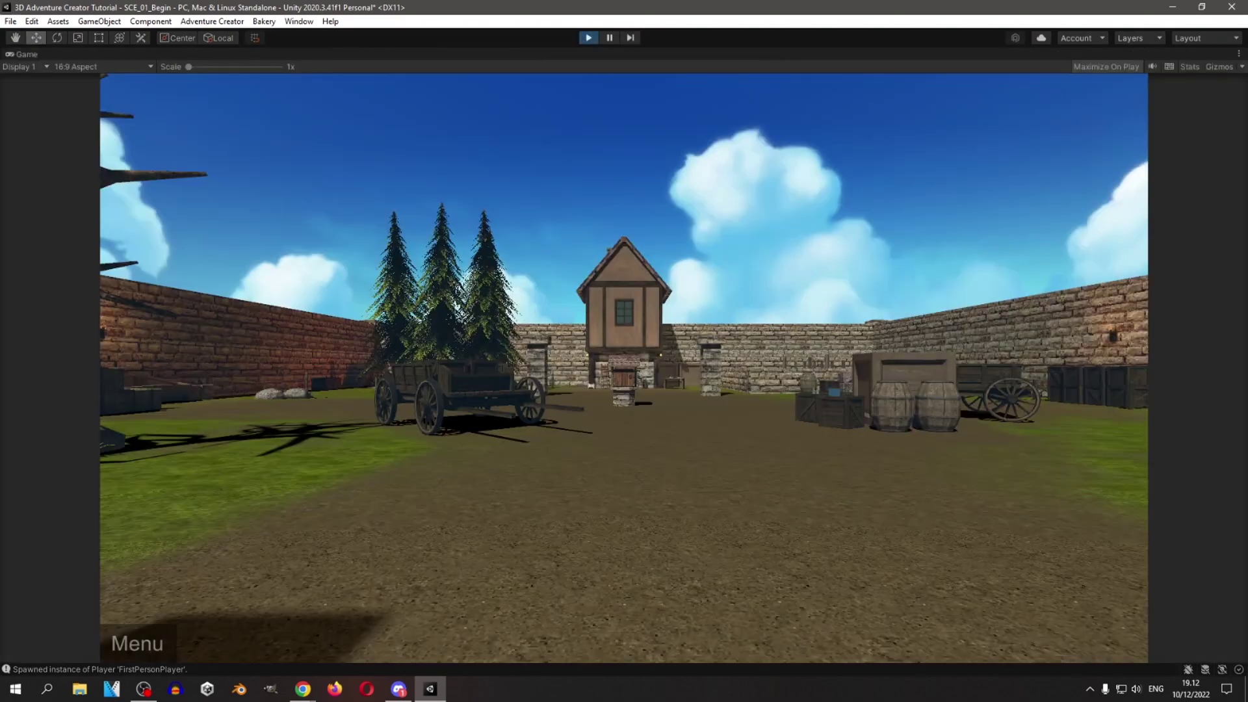
pyautogui.press('w')
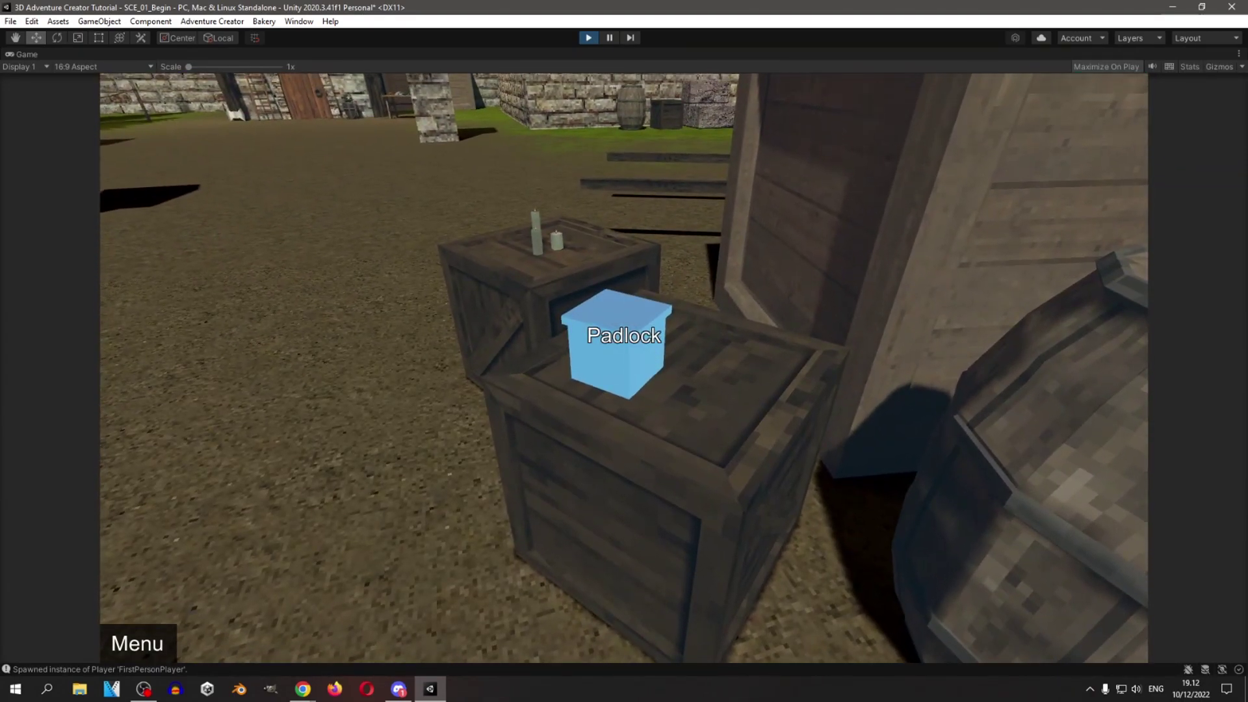
pyautogui.click(624, 368)
pyautogui.click(622, 419)
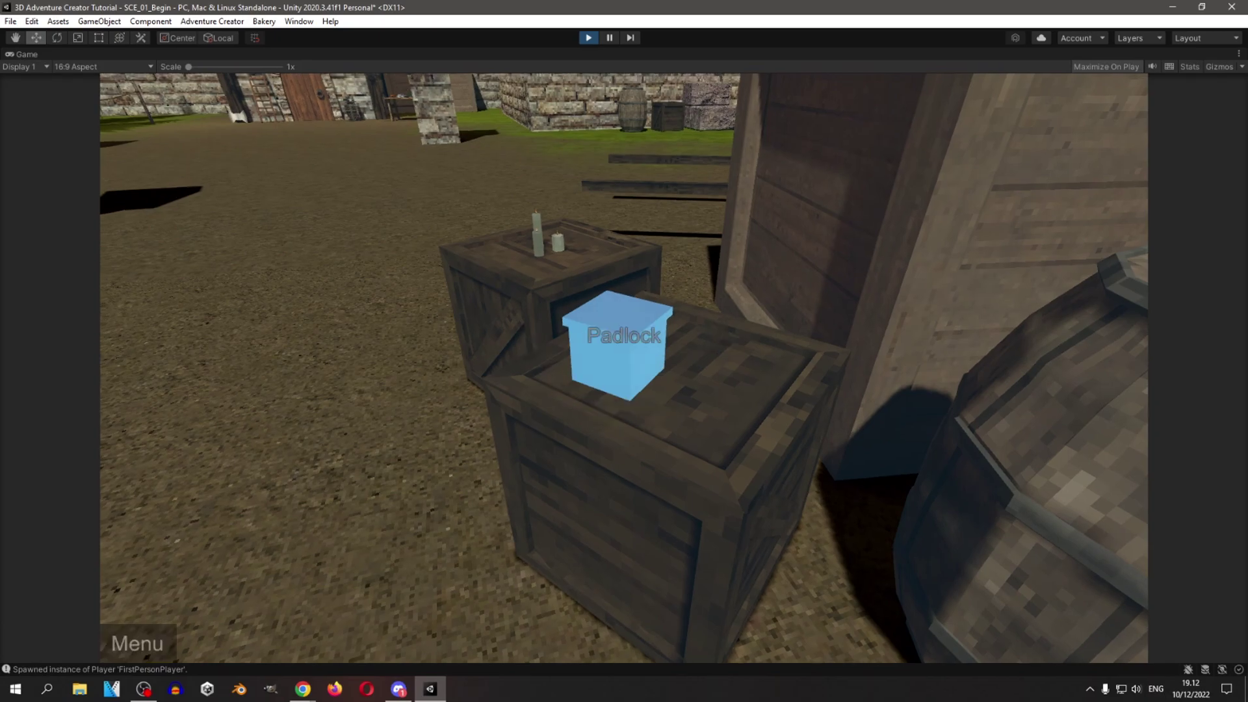
# Reopen the padlock menu and set its four digits to 1, 2, 3 and 4.
pyautogui.click(624, 368)
pyautogui.click(529, 339)
pyautogui.click(592, 339)
pyautogui.click(654, 340)
pyautogui.click(654, 340)
pyautogui.click(591, 340)
pyautogui.click(718, 339)
pyautogui.click(721, 344)
pyautogui.click(720, 341)
pyautogui.click(655, 339)
pyautogui.click(719, 340)
pyautogui.click(624, 364)
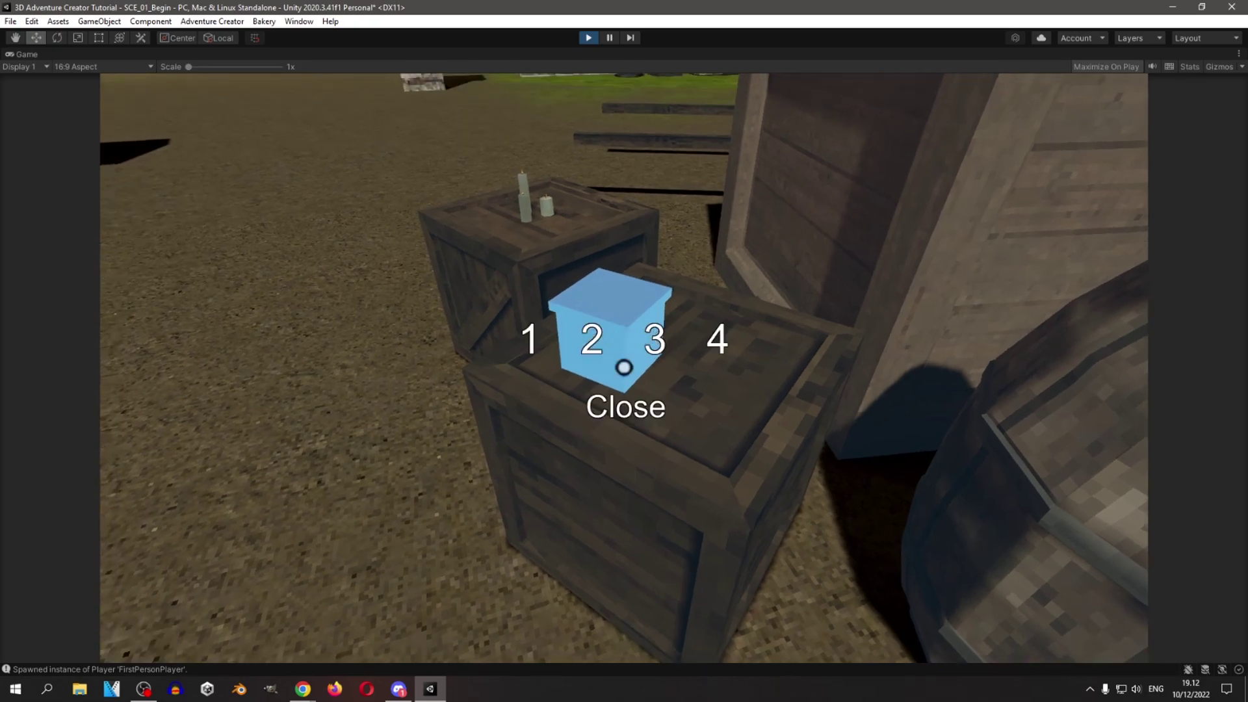
# Set the four padlock digits to the combination 3, 6, 8, 1 to open the box.
pyautogui.click(528, 340)
pyautogui.click(529, 339)
pyautogui.click(590, 348)
pyautogui.click(590, 350)
pyautogui.click(592, 352)
pyautogui.click(592, 354)
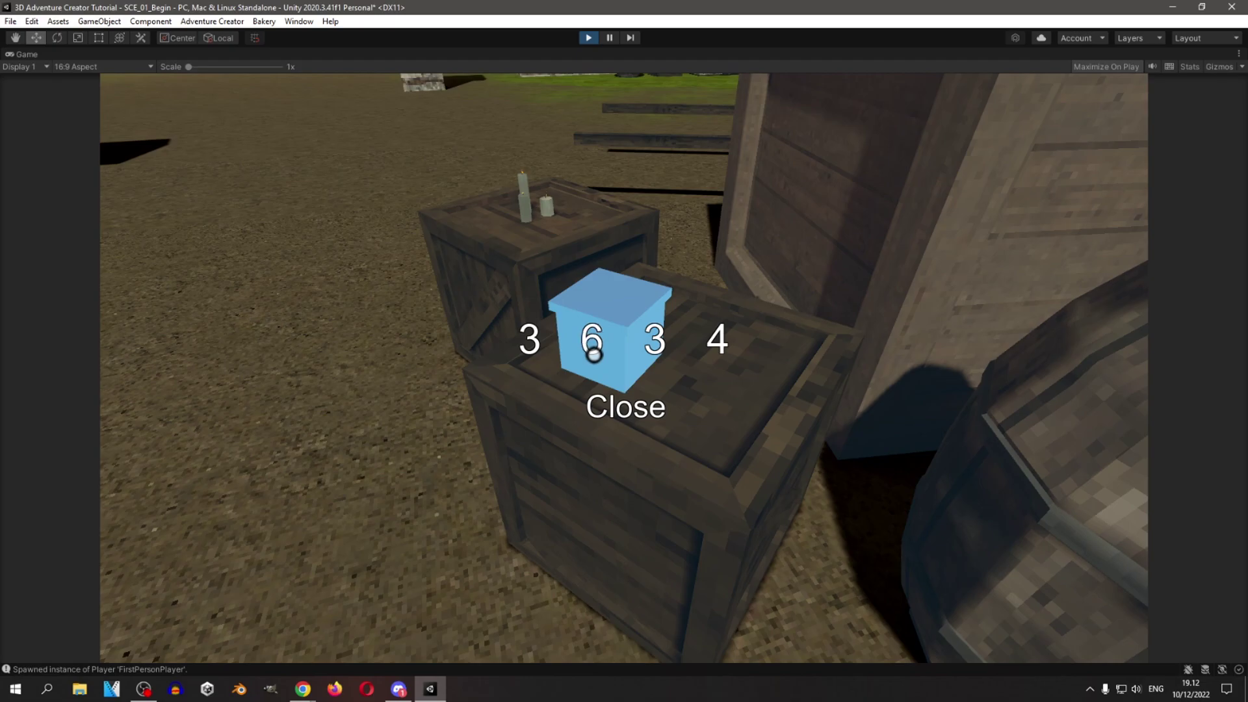
pyautogui.click(659, 348)
pyautogui.click(720, 353)
pyautogui.click(721, 354)
pyautogui.click(722, 353)
pyautogui.click(723, 355)
pyautogui.click(724, 354)
pyautogui.click(724, 354)
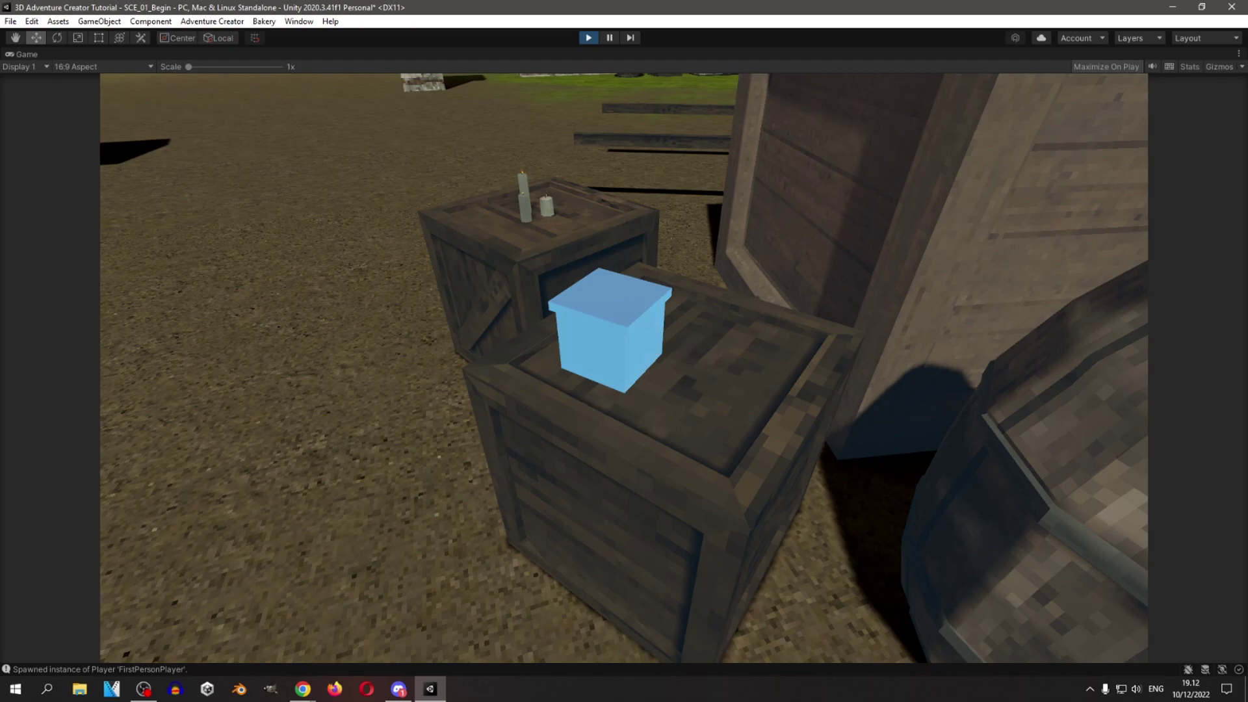
pyautogui.click(629, 418)
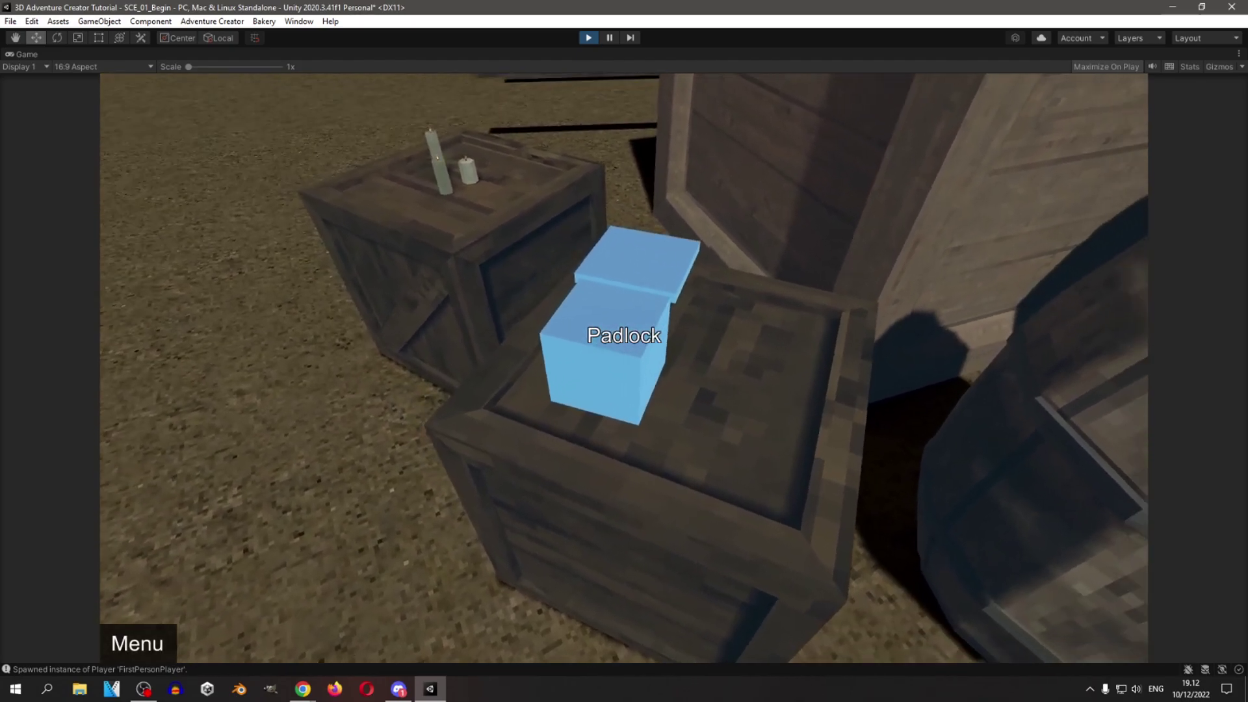
# Look around the opened box, then repeatedly reopen and close its padlock menu to test using it again.
pyautogui.press('d')
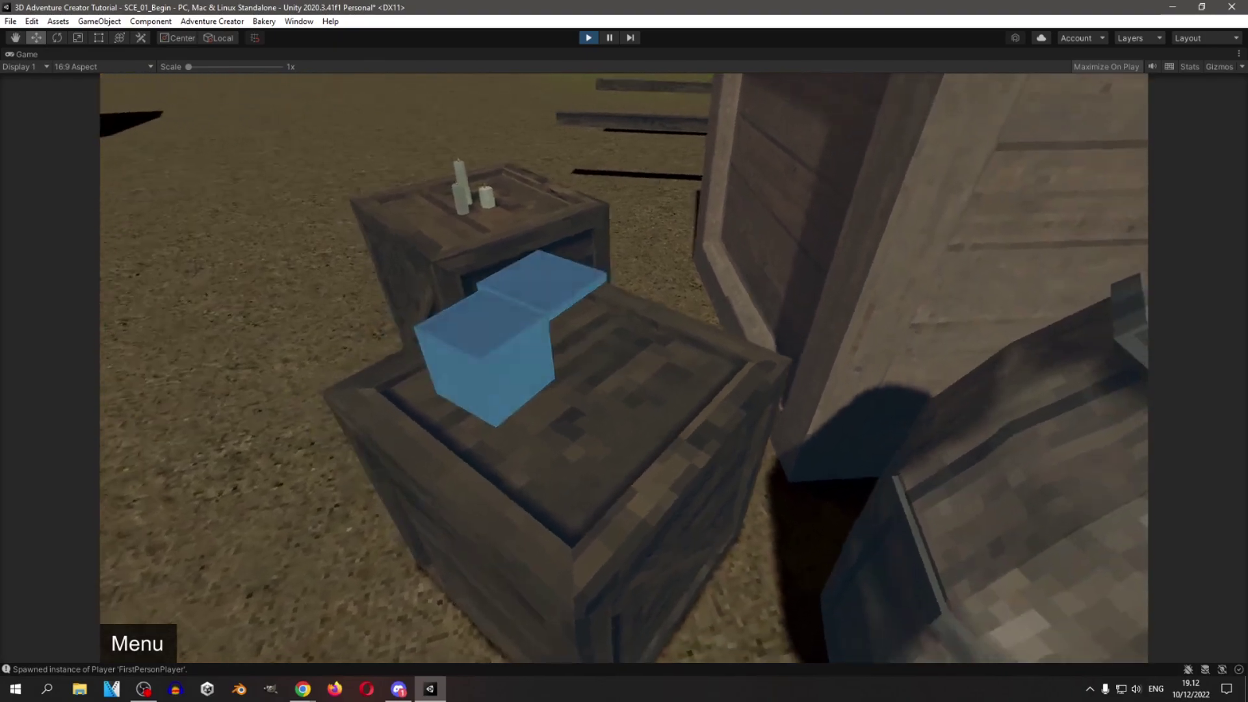
pyautogui.press('a')
pyautogui.click(624, 335)
pyautogui.click(628, 412)
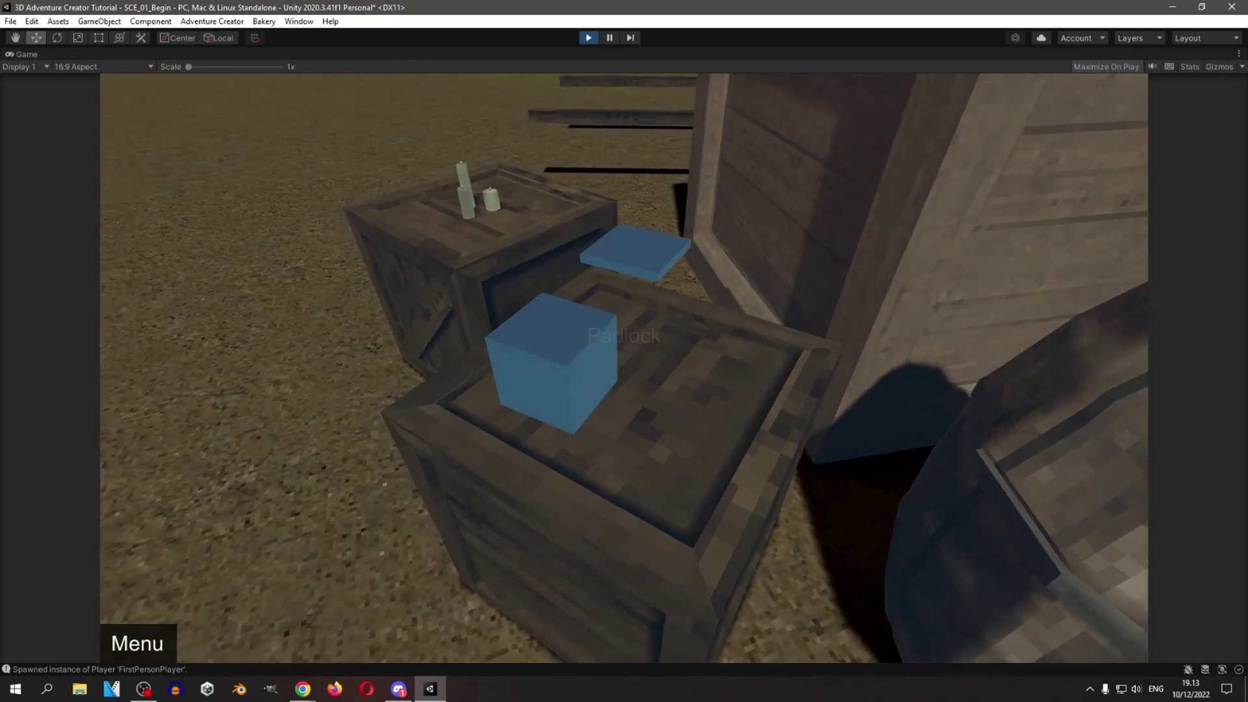
pyautogui.click(624, 363)
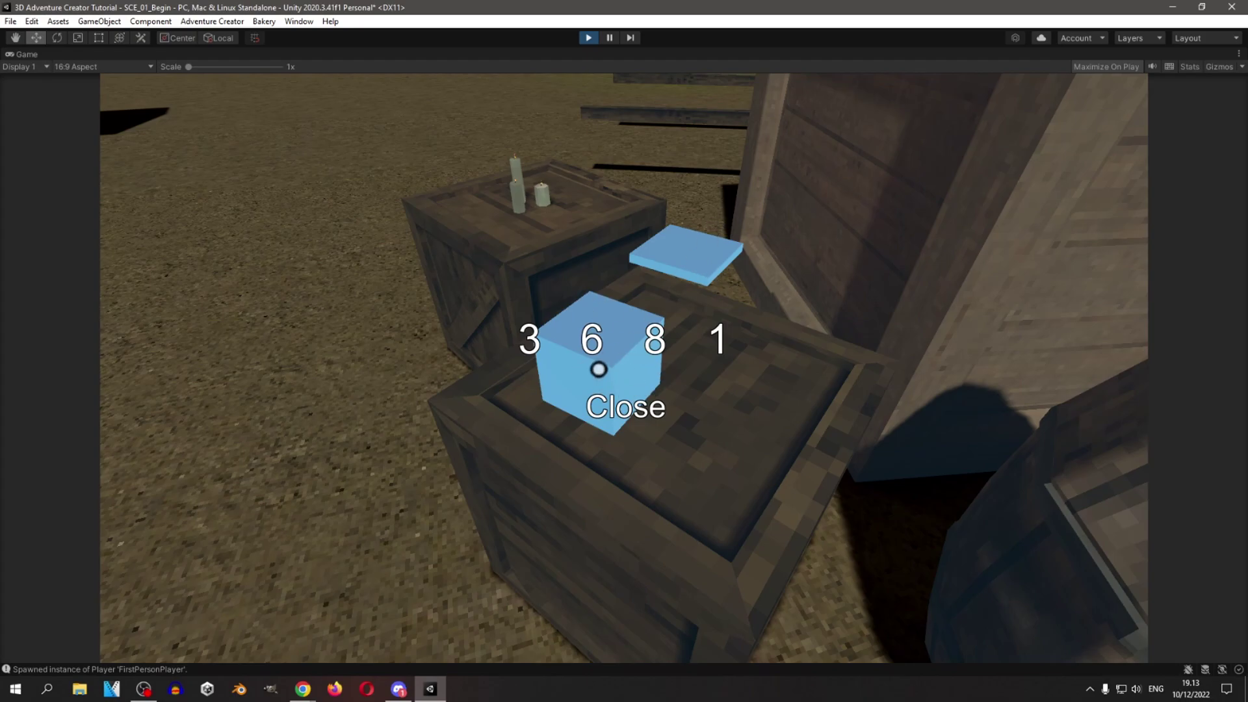
pyautogui.click(620, 411)
pyautogui.click(624, 368)
pyautogui.click(624, 404)
# Change the padlock's second digit to 7, close the padlock menu and quit the play test.
pyautogui.click(624, 368)
pyautogui.click(593, 342)
pyautogui.click(624, 404)
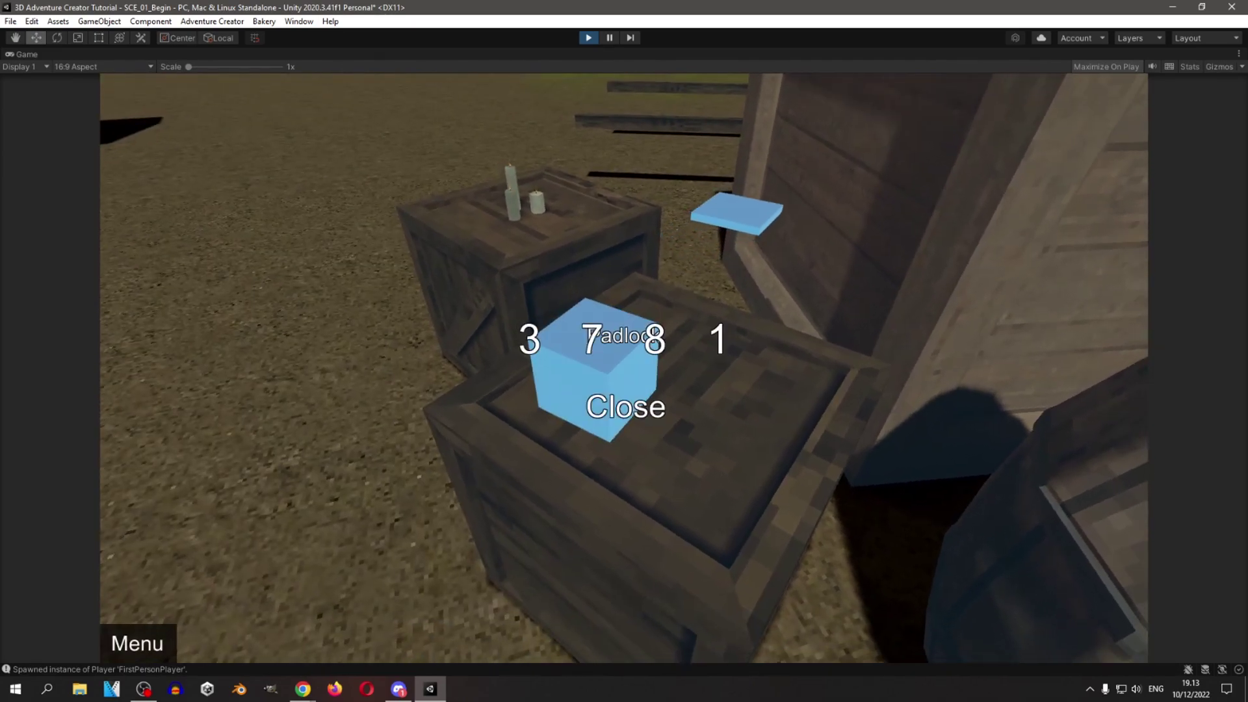
pyautogui.press('Escape')
pyautogui.click(640, 501)
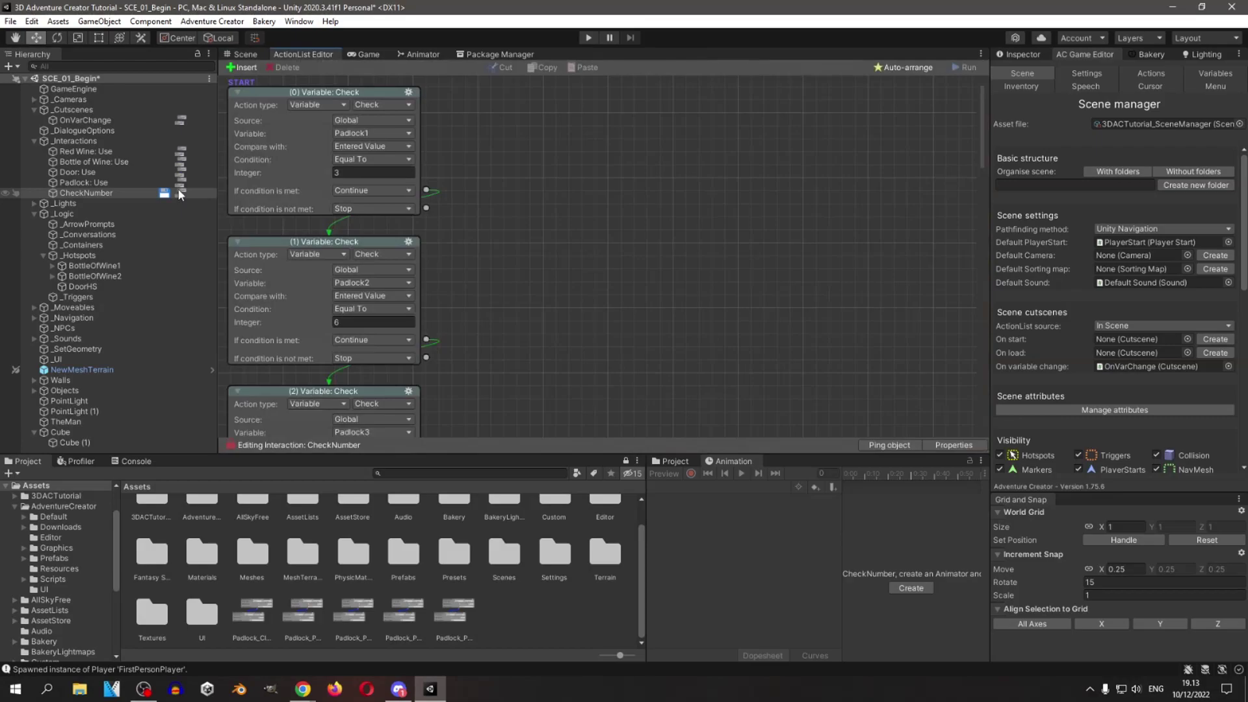
# Review CheckNumber's Menu: Change state action that turns off the Padlock menu, along with the rest of its action chain.
pyautogui.scroll(-8, 564, 195)
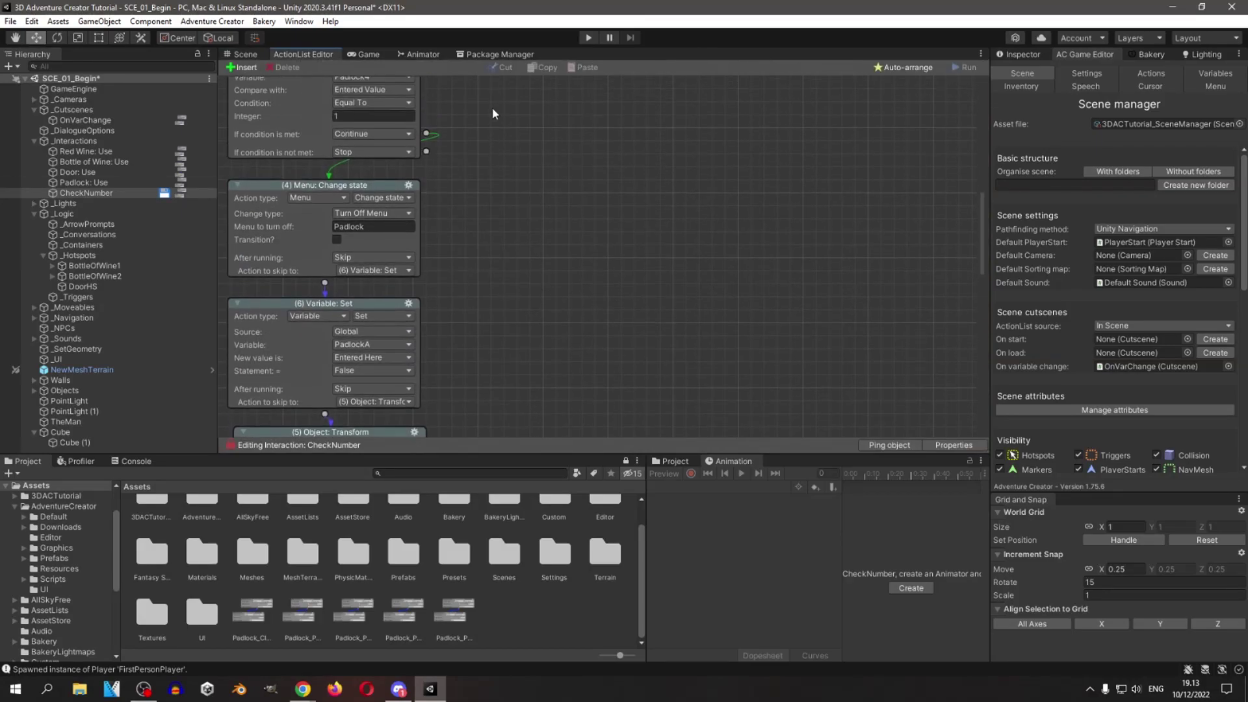
pyautogui.scroll(2, 526, 249)
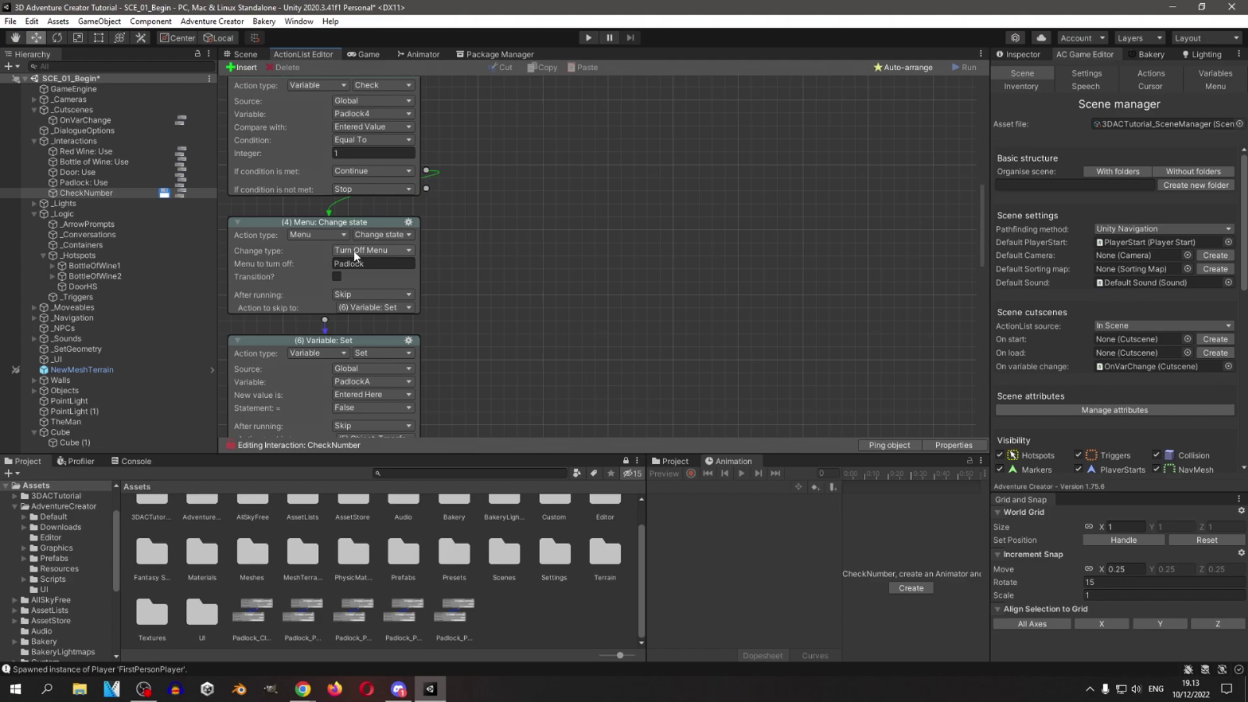
pyautogui.click(377, 264)
pyautogui.click(472, 212)
pyautogui.moveTo(493, 197); pyautogui.dragTo(497, 258, button='middle')
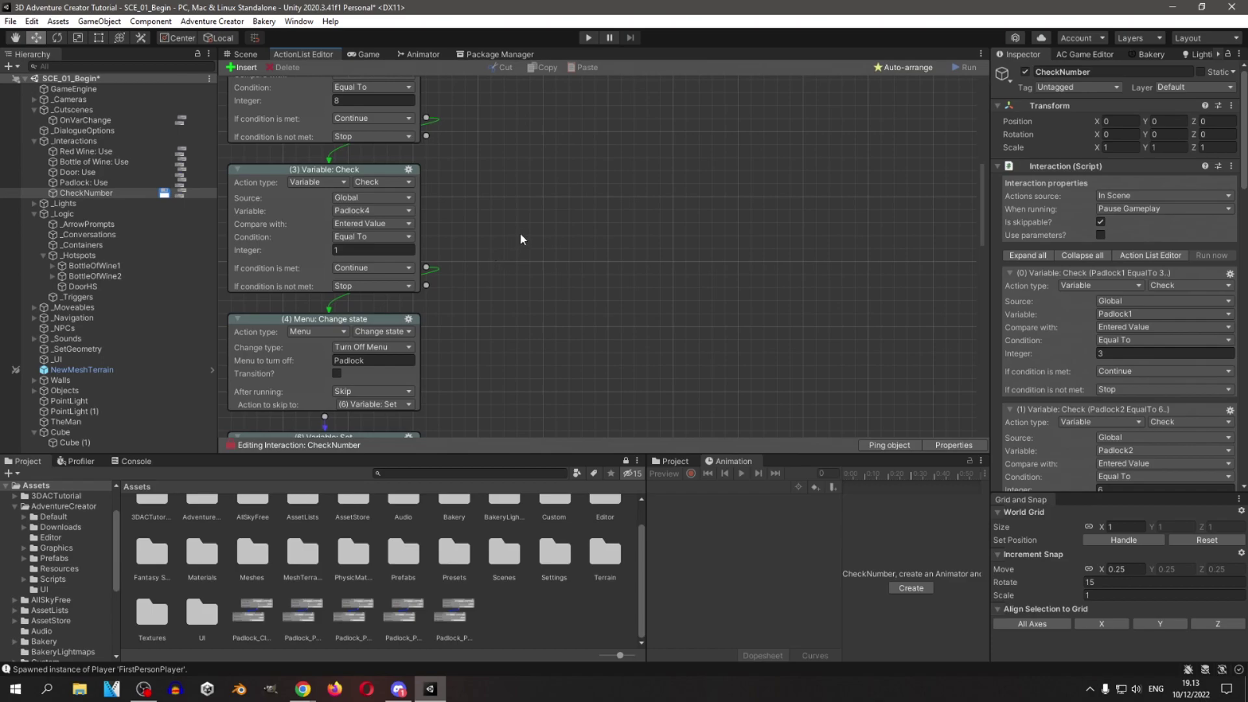
pyautogui.scroll(-3, 538, 214)
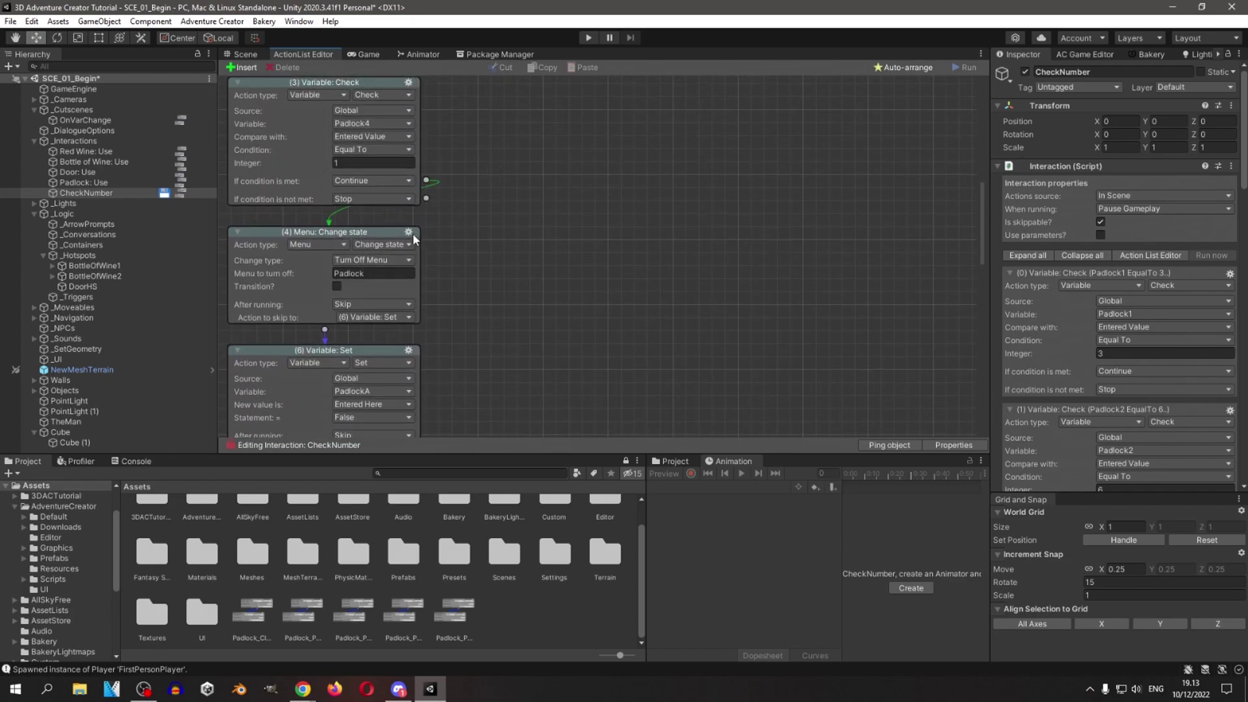
pyautogui.scroll(-12, 414, 232)
pyautogui.scroll(-5, 468, 364)
pyautogui.scroll(14, 500, 286)
pyautogui.scroll(17, 501, 320)
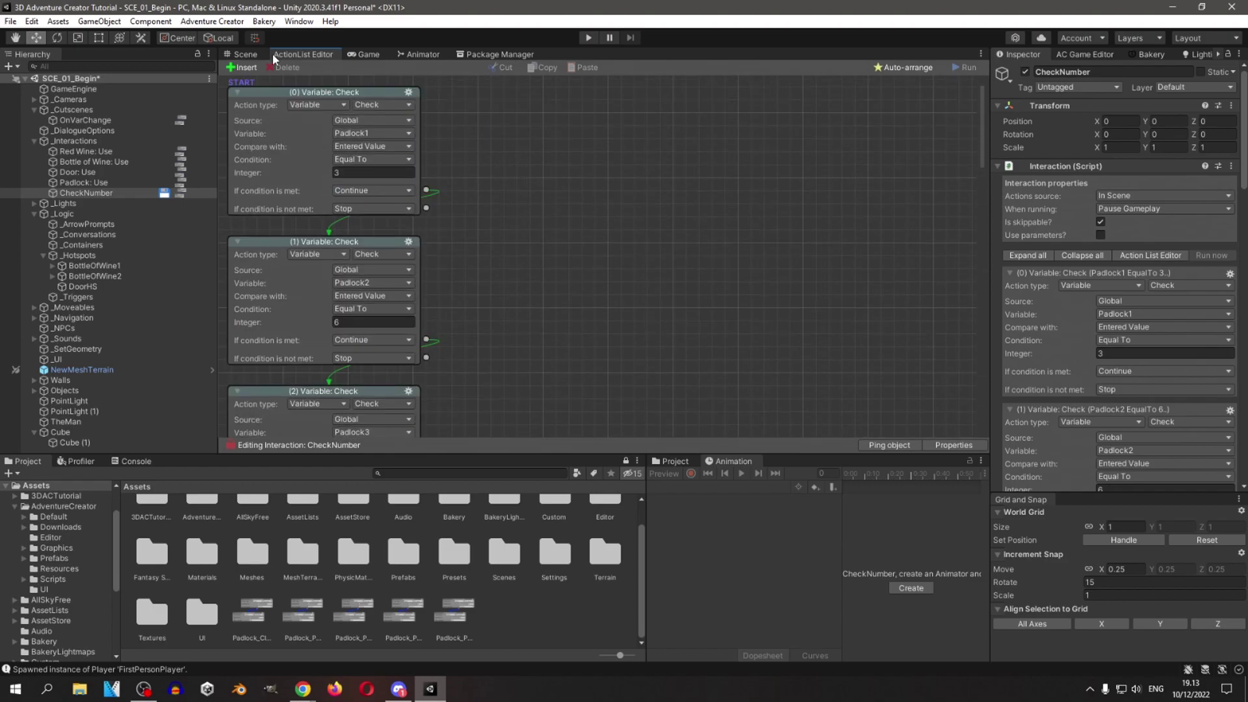
# Return to the Scene view, play the scene again and walk to the padlock box.
pyautogui.click(245, 55)
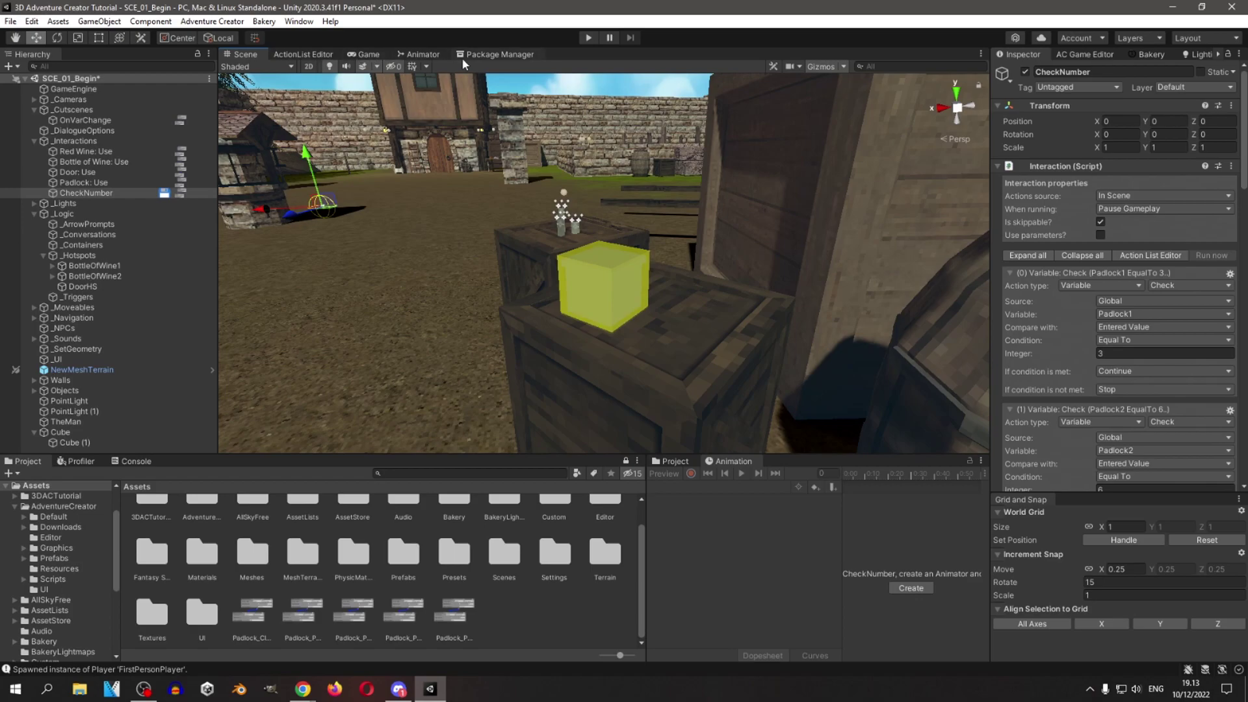
pyautogui.click(587, 38)
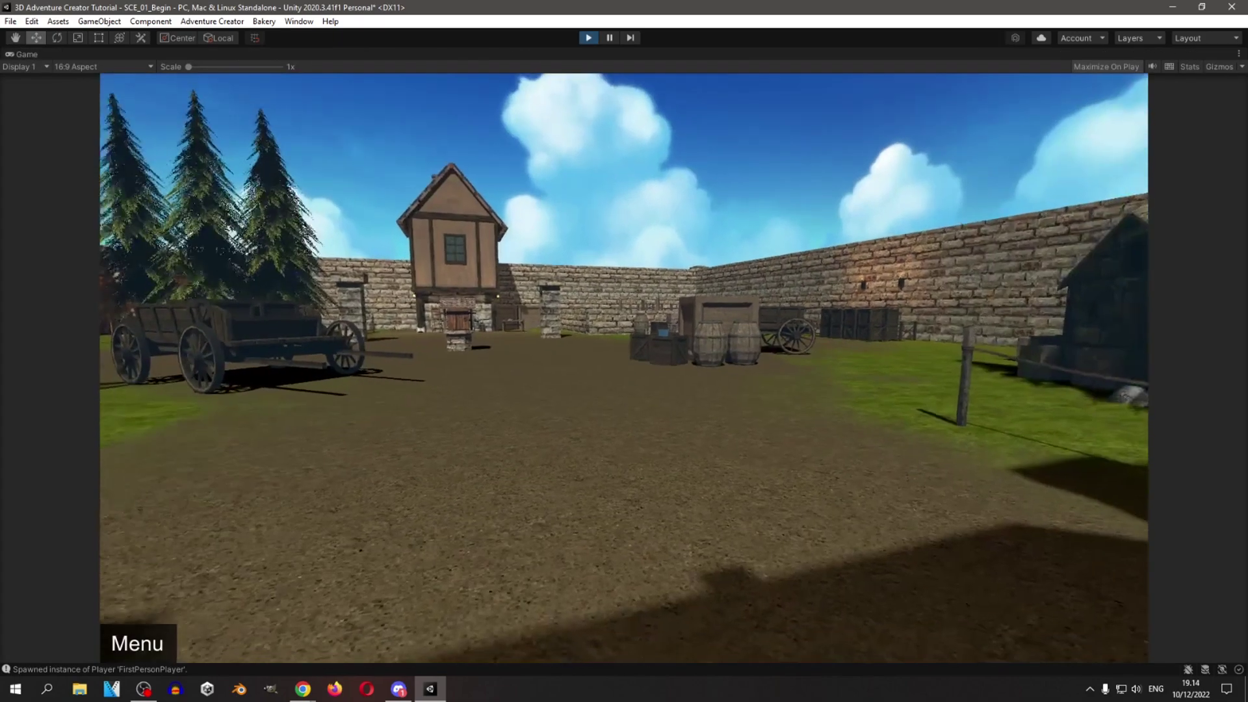
pyautogui.press('w')
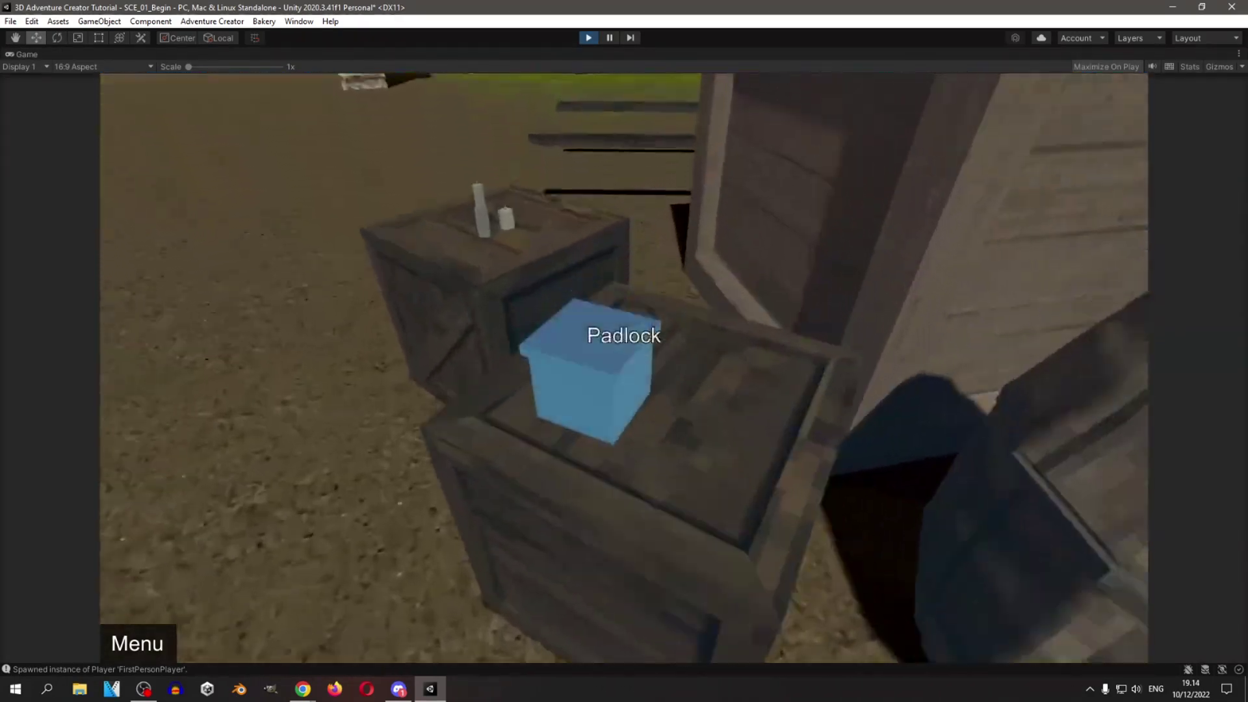
# Use the padlock box to bring up its menu and cycle the first digit around to 3.
pyautogui.click(624, 367)
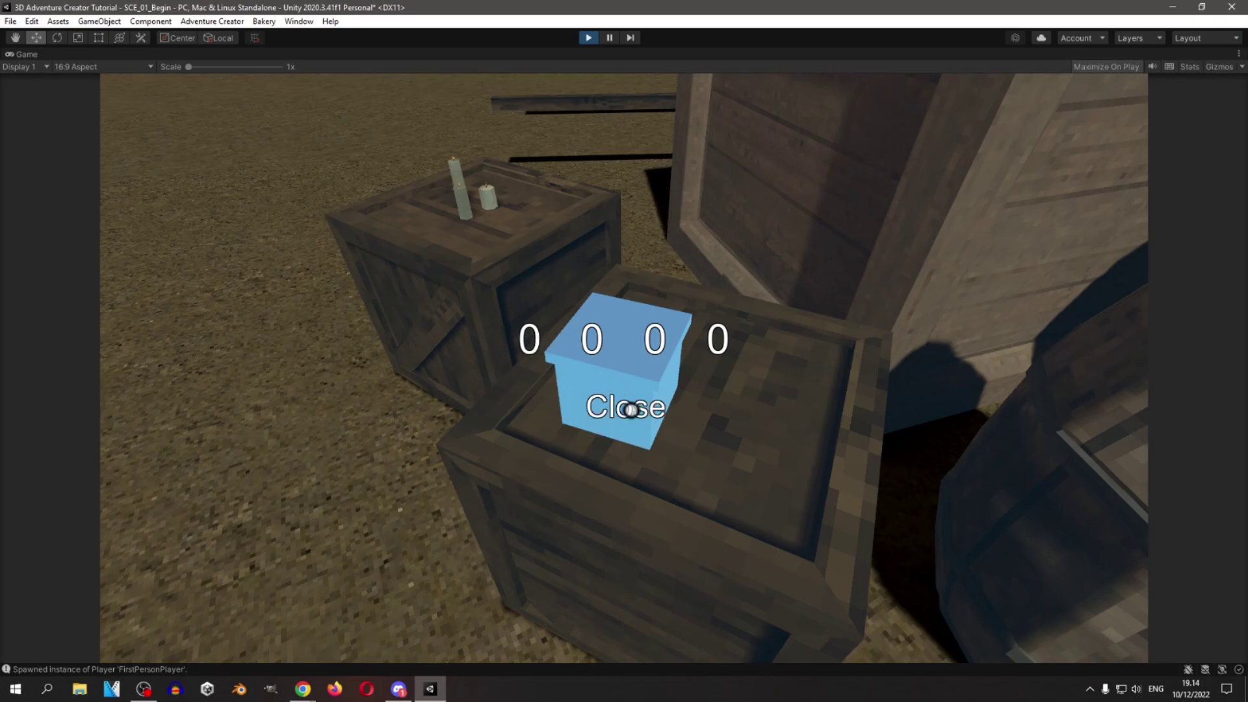
pyautogui.click(525, 337)
pyautogui.click(530, 345)
pyautogui.click(529, 348)
pyautogui.click(529, 349)
pyautogui.click(529, 349)
pyautogui.click(528, 351)
pyautogui.click(527, 351)
pyautogui.click(527, 349)
pyautogui.click(528, 348)
pyautogui.click(529, 347)
pyautogui.click(529, 344)
pyautogui.click(530, 343)
pyautogui.click(530, 342)
# Set the padlock's second digit to 6 in the running game.
pyautogui.click(591, 350)
pyautogui.click(591, 350)
pyautogui.click(591, 350)
pyautogui.click(590, 351)
pyautogui.click(591, 351)
pyautogui.click(591, 351)
# Set the padlock's third digit to 8 and its fourth digit to 1.
pyautogui.click(654, 351)
pyautogui.click(655, 351)
pyautogui.click(655, 351)
pyautogui.click(655, 351)
pyautogui.click(655, 350)
pyautogui.click(655, 351)
pyautogui.click(655, 351)
pyautogui.click(655, 351)
pyautogui.click(723, 346)
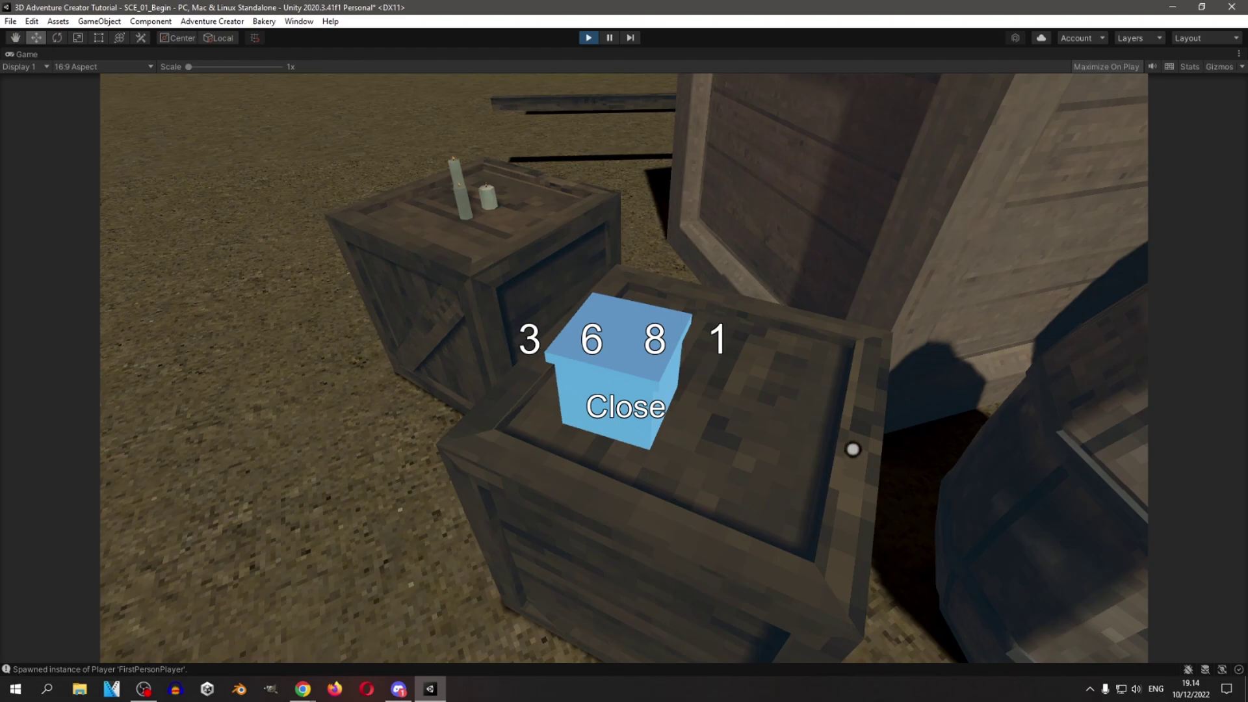
# Leave the padlock menu and stop the play test.
pyautogui.click(620, 413)
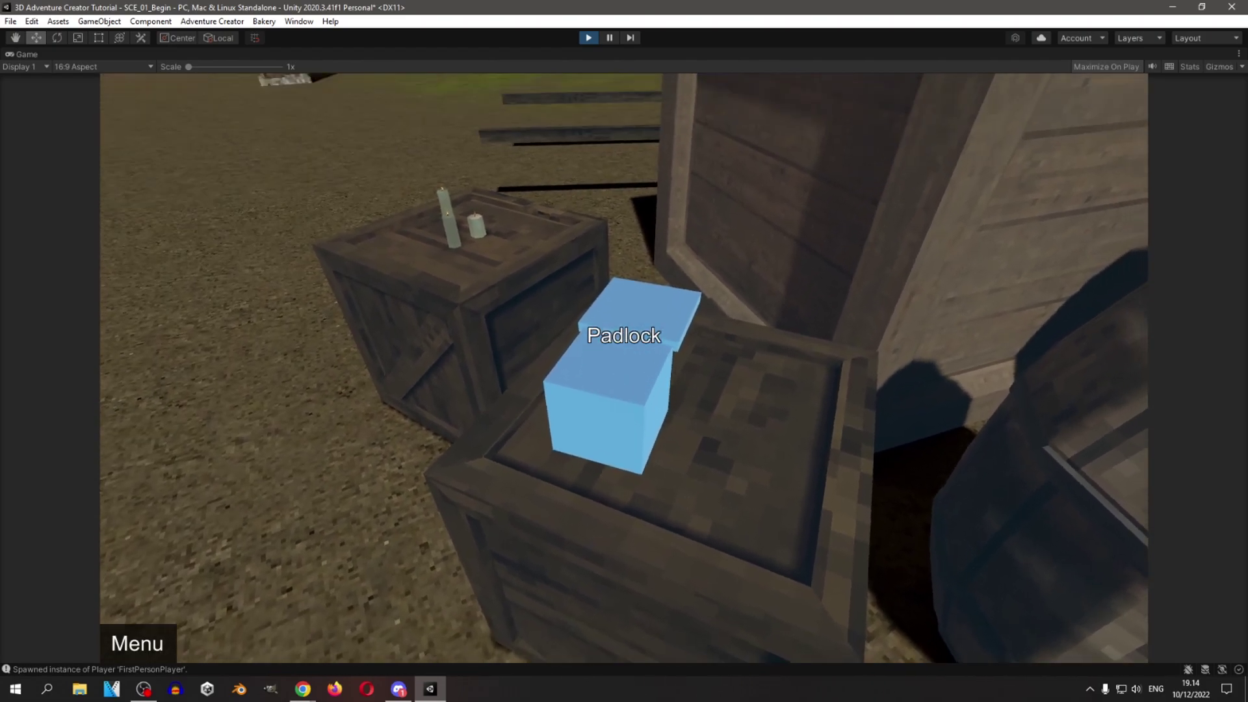
pyautogui.press('Escape')
pyautogui.click(636, 493)
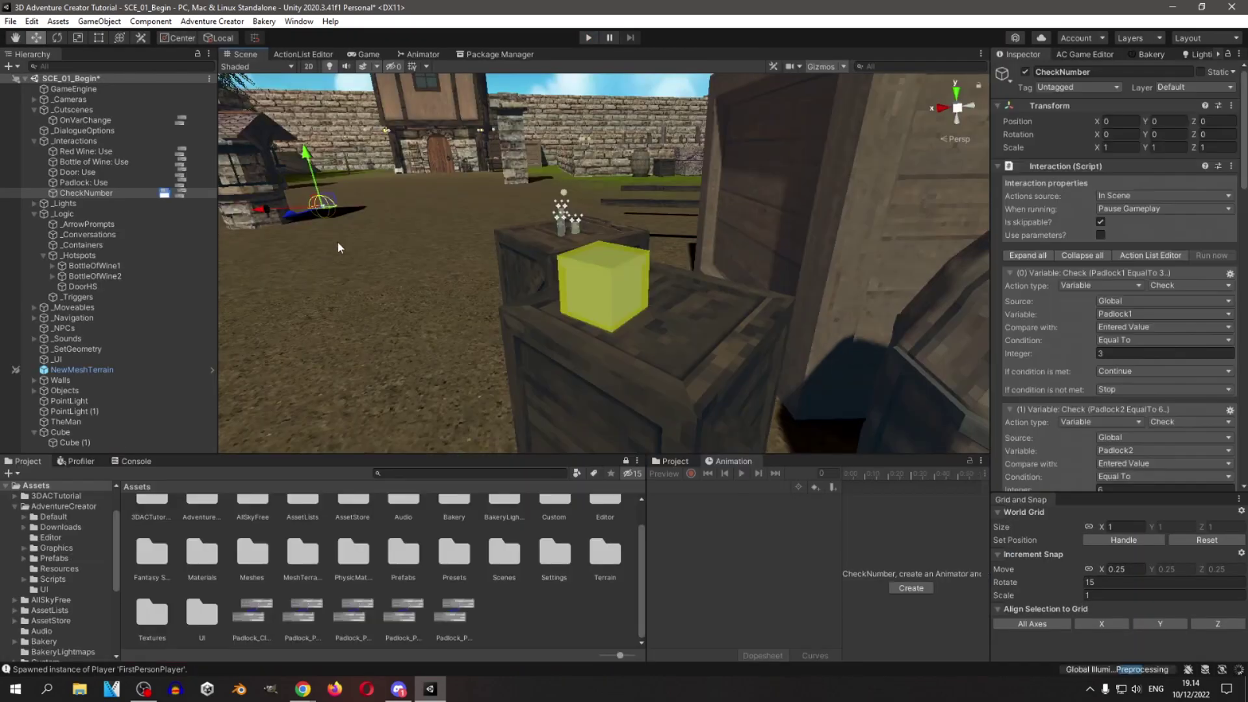
# Append a Variable: Set action after the final Player: Constrain action in CheckNumber's action list.
pyautogui.click(180, 192)
pyautogui.scroll(-10, 603, 333)
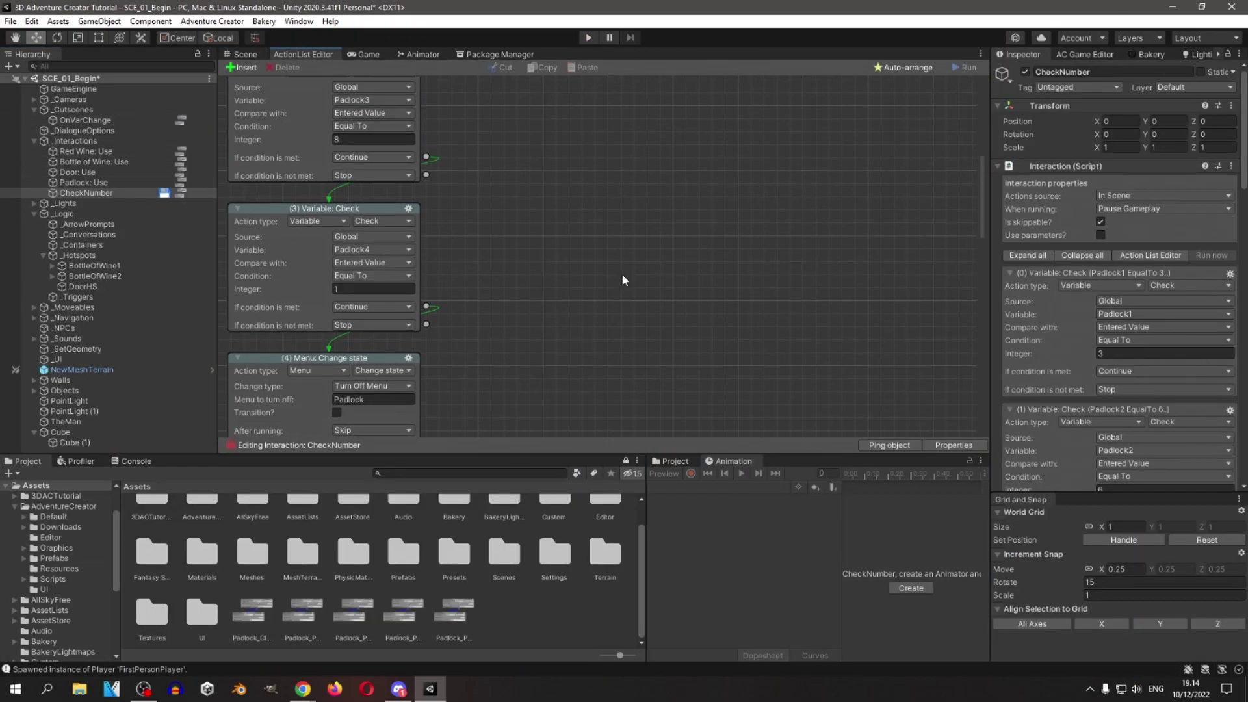
pyautogui.scroll(2, 518, 195)
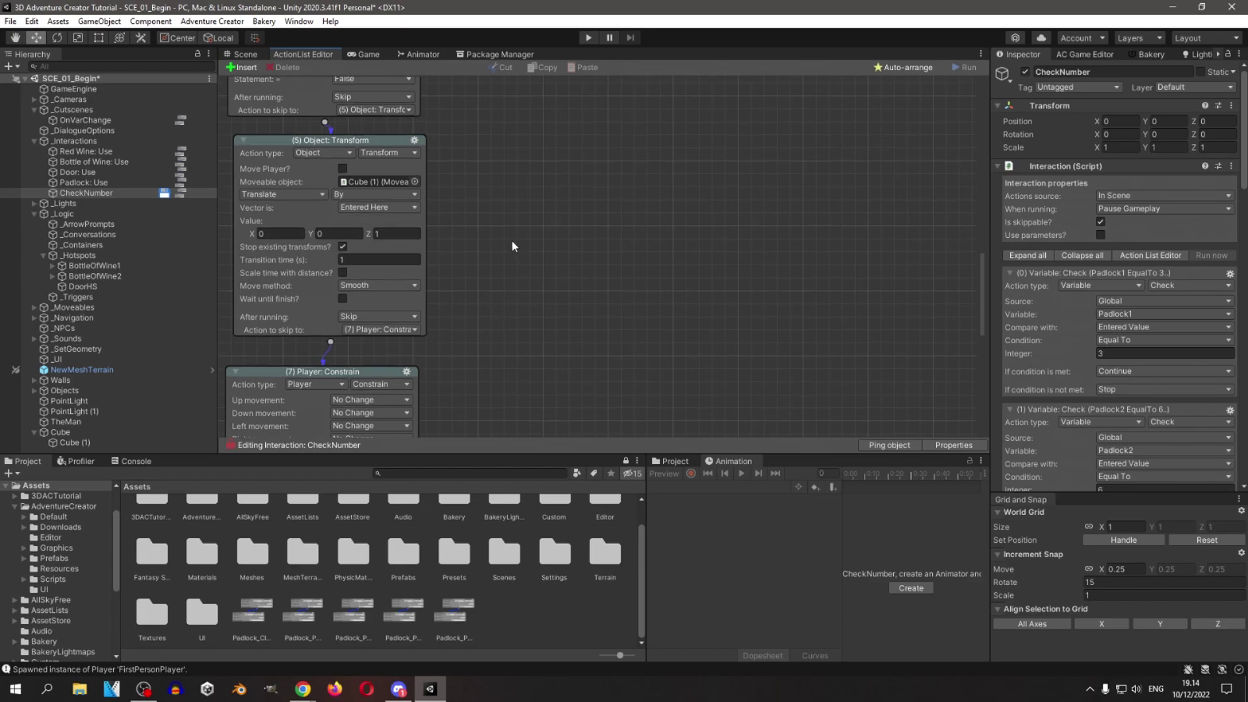
pyautogui.scroll(-5, 513, 185)
pyautogui.scroll(-5, 483, 221)
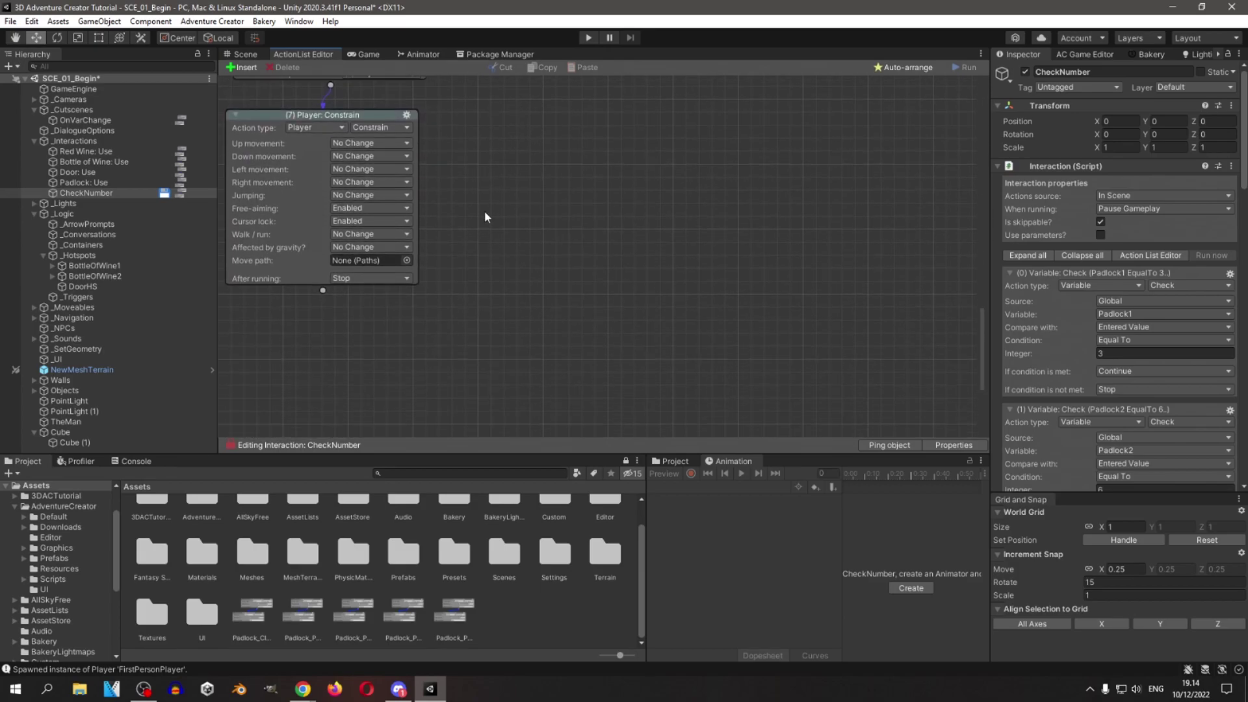
pyautogui.moveTo(323, 209); pyautogui.dragTo(377, 257)
pyautogui.click(367, 277)
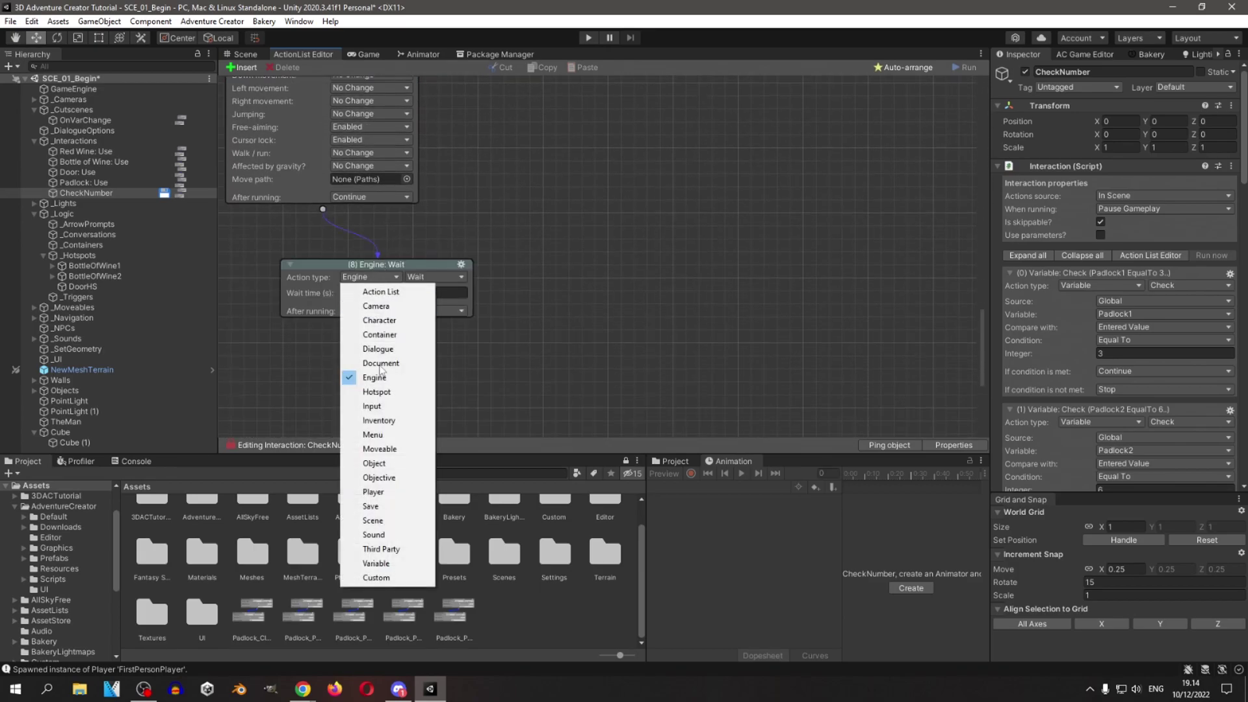
pyautogui.click(386, 551)
pyautogui.click(433, 277)
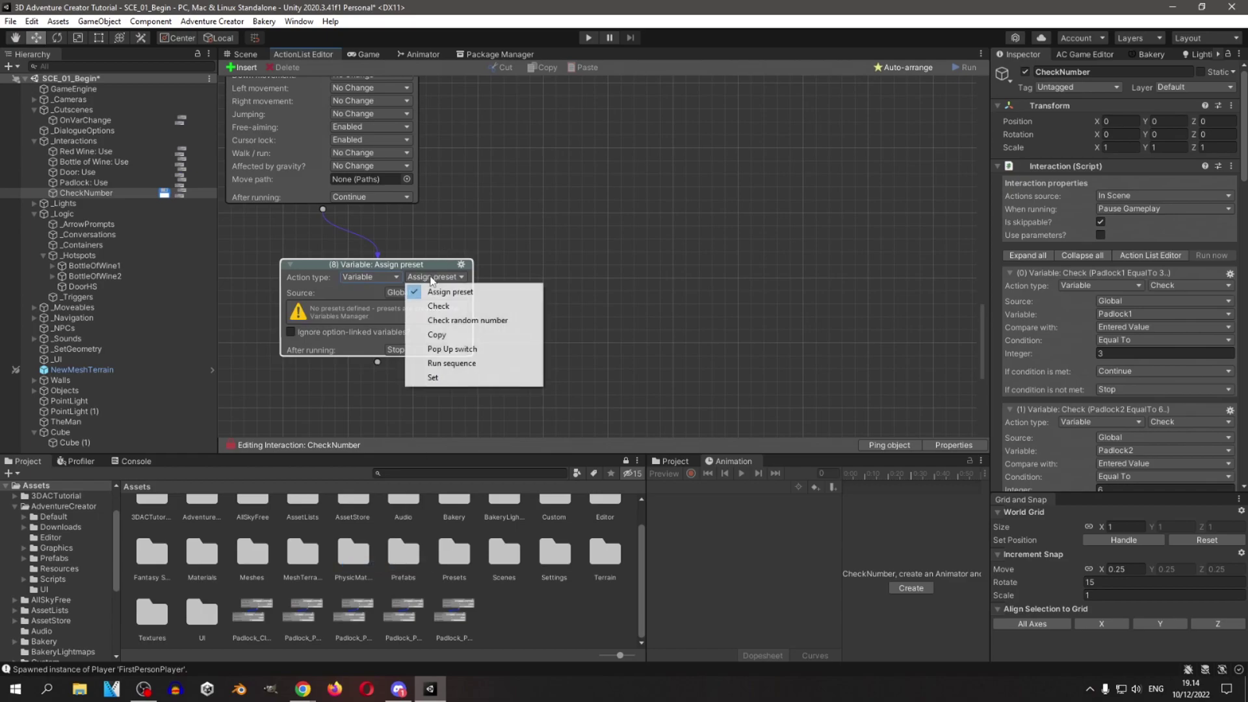
pyautogui.click(450, 379)
# Move the new Variable: Set action closer to the chain and set its variable source to Local.
pyautogui.click(412, 294)
pyautogui.click(546, 284)
pyautogui.click(423, 293)
pyautogui.click(575, 279)
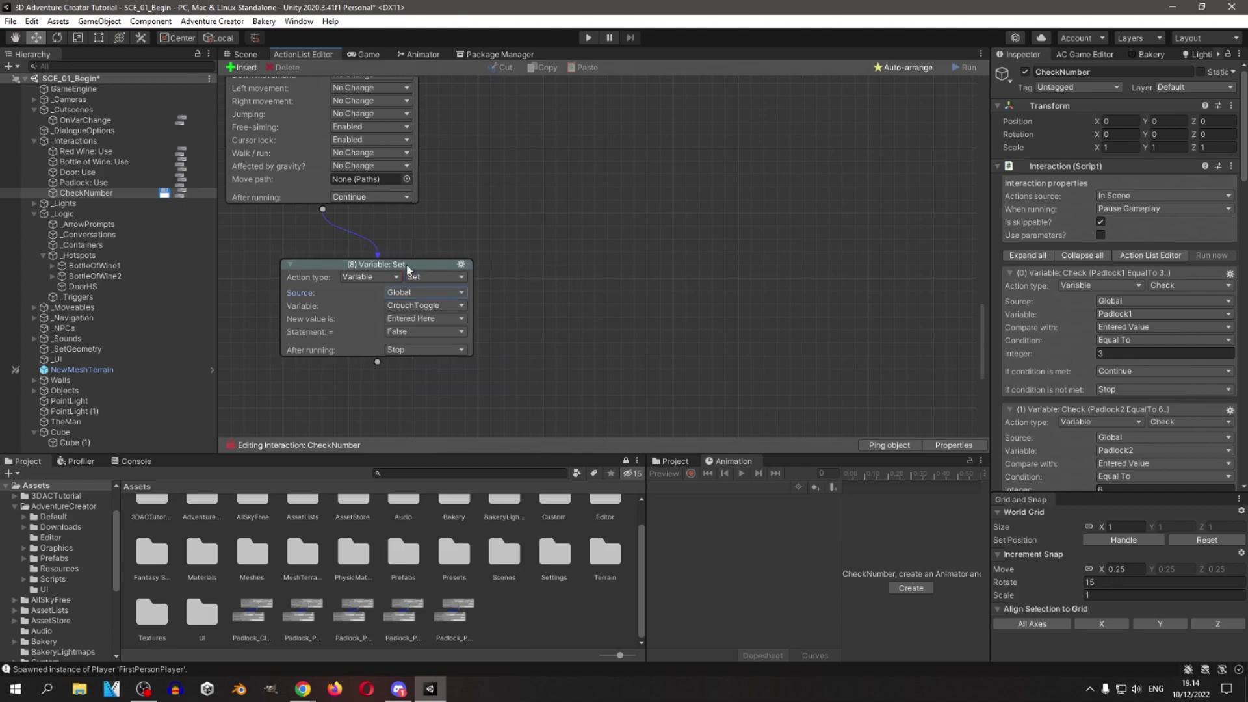
pyautogui.moveTo(408, 269); pyautogui.dragTo(373, 238)
pyautogui.click(388, 260)
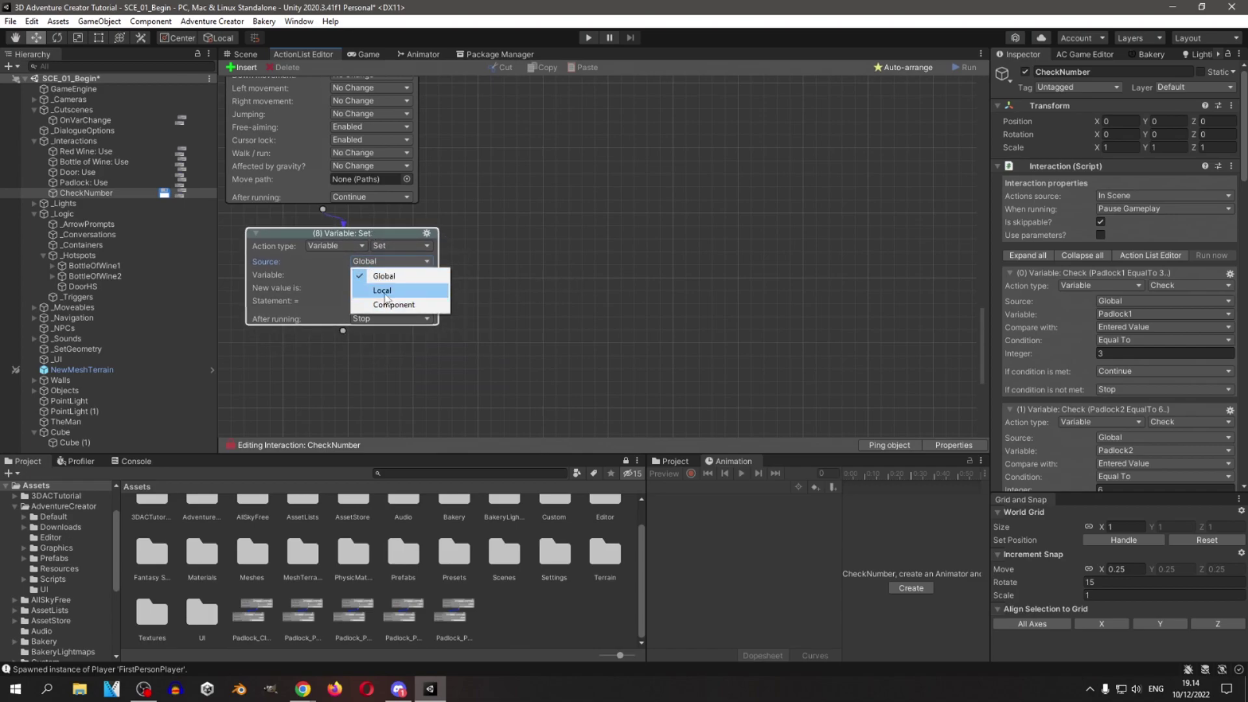
pyautogui.click(400, 290)
# Create a local Boolean variable labelled PadlockAOpen and make CheckNumber's new Variable: Set action set it to True.
pyautogui.click(104, 194)
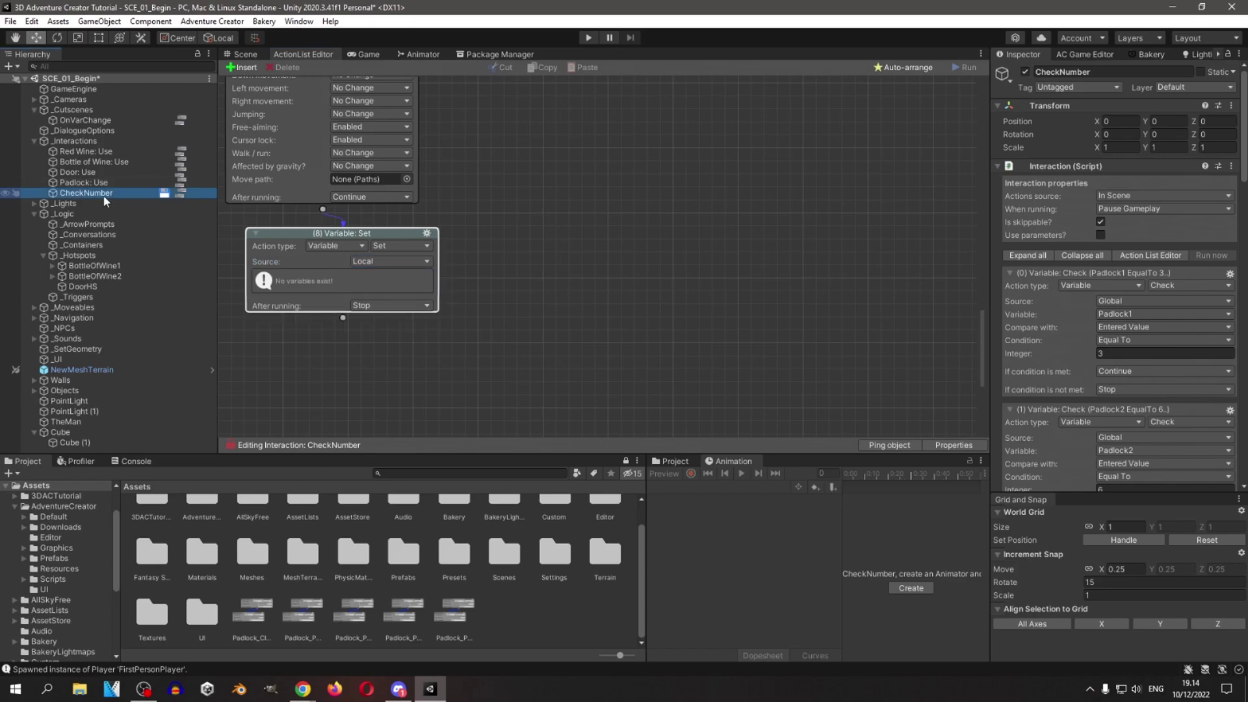
pyautogui.click(1100, 58)
pyautogui.click(1194, 74)
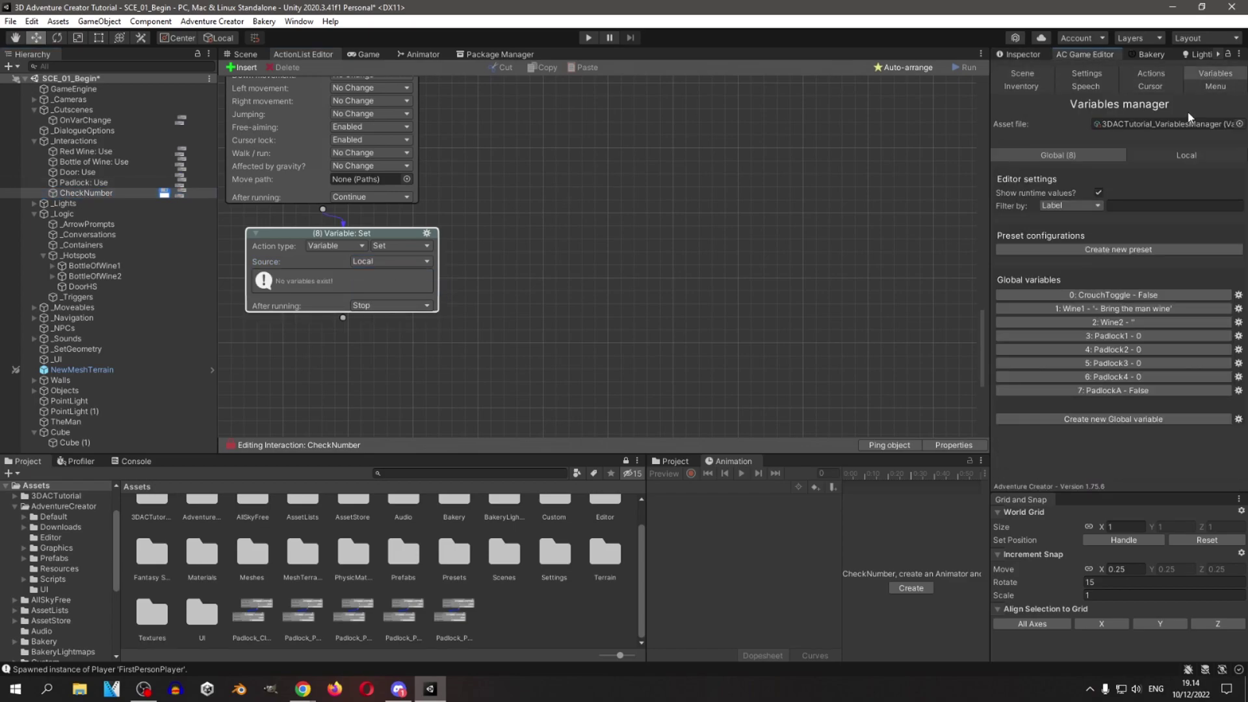
pyautogui.click(1178, 154)
pyautogui.click(1120, 254)
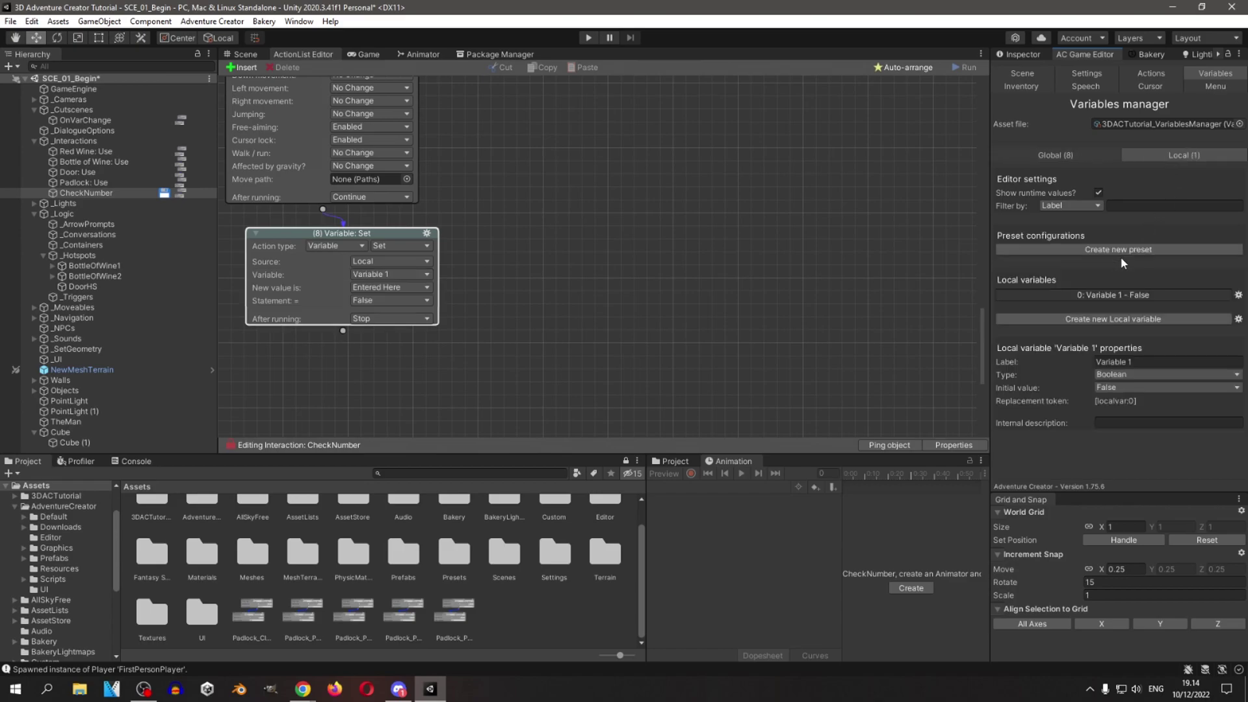
pyautogui.click(1156, 360)
pyautogui.write('Padl')
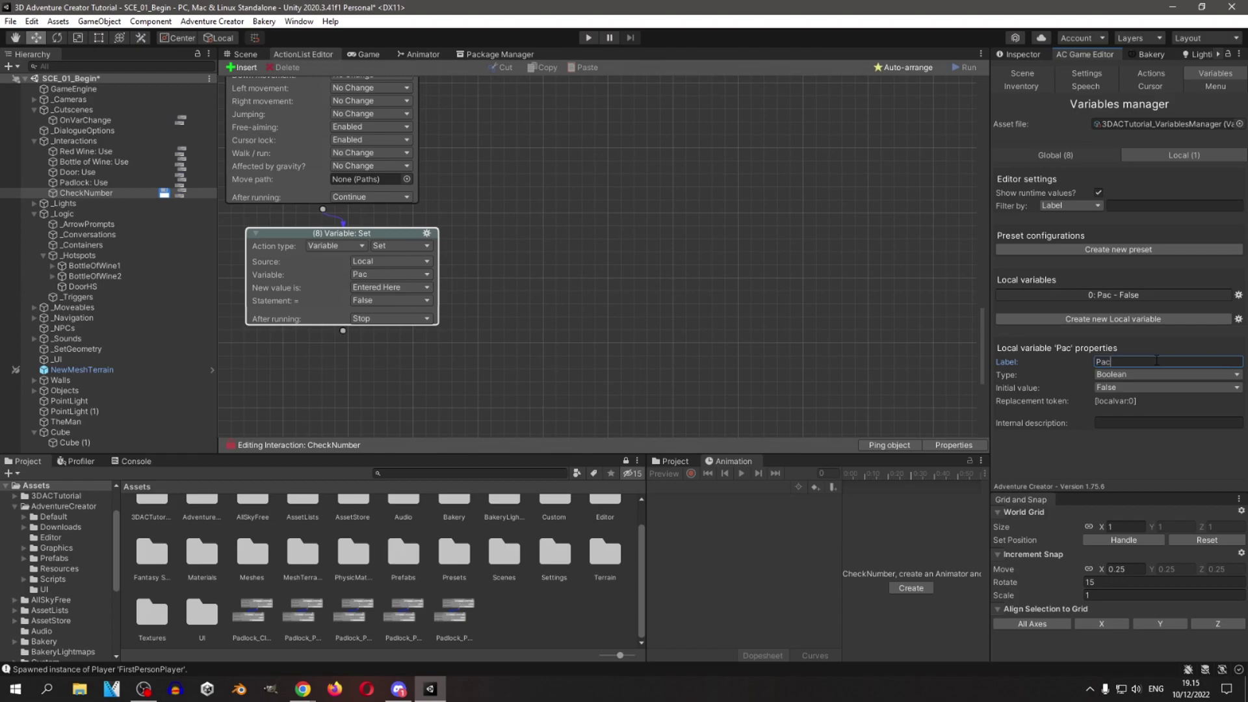
pyautogui.write('ockAOpenm')
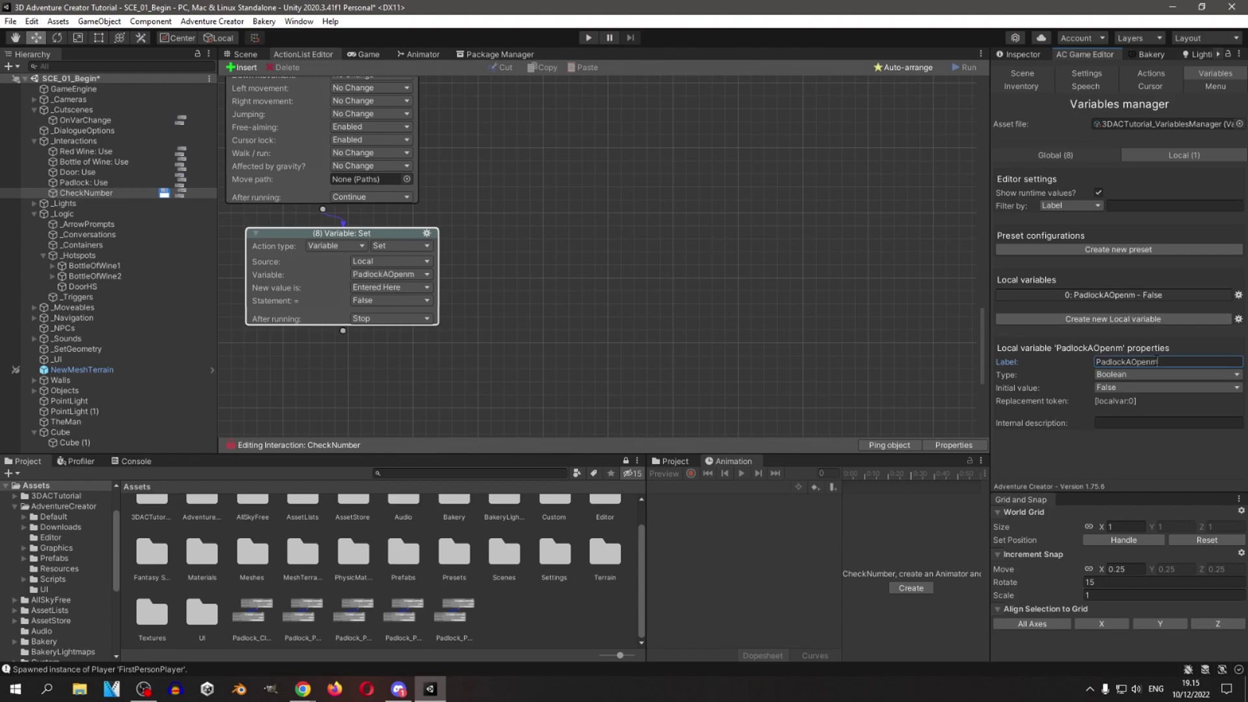
pyautogui.click(414, 300)
pyautogui.click(388, 331)
# Add a new Variable: Check action to the Padlock: Use interaction.
pyautogui.click(82, 173)
pyautogui.click(116, 182)
pyautogui.rightClick(503, 133)
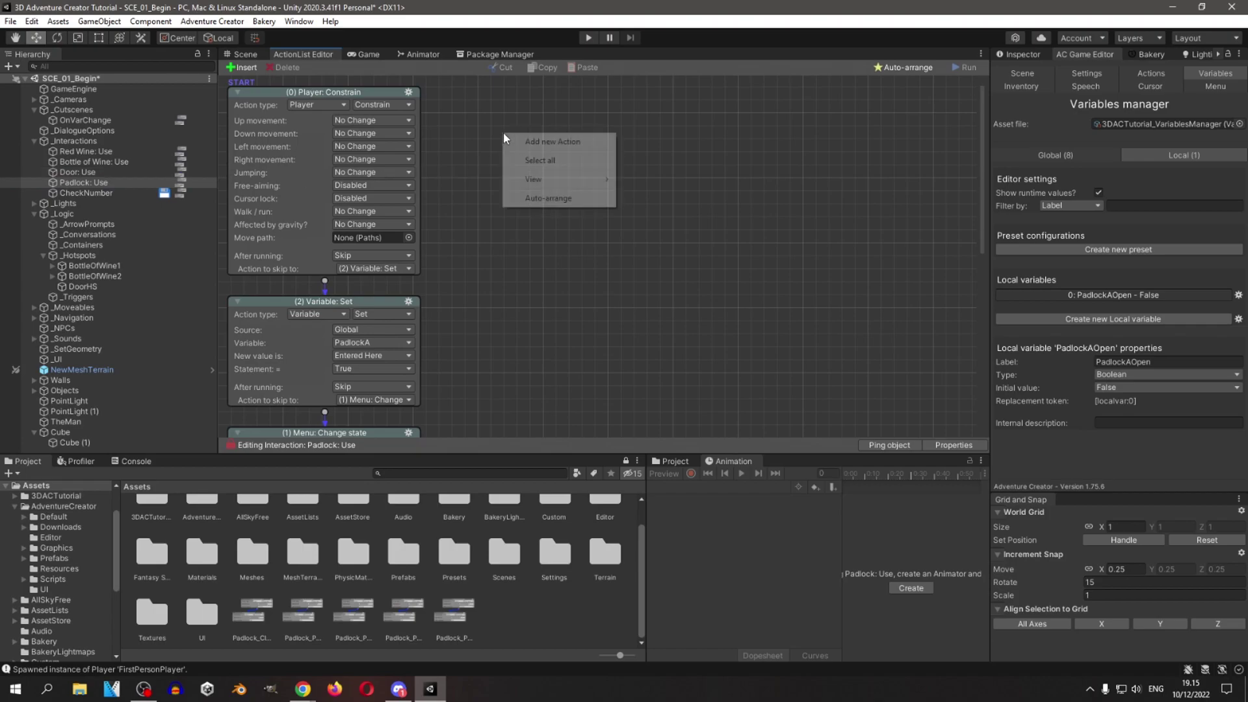
pyautogui.click(552, 141)
pyautogui.click(591, 152)
pyautogui.click(611, 439)
pyautogui.click(655, 150)
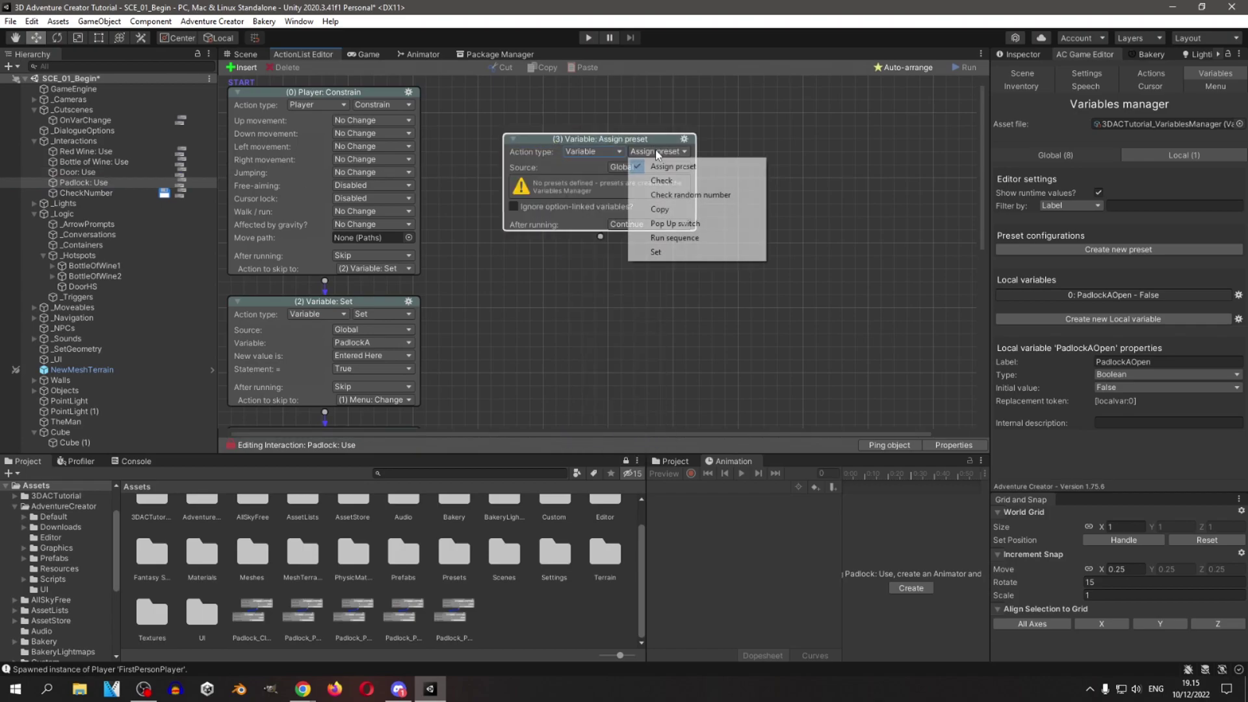
pyautogui.click(649, 180)
# Make the check test whether the local variable PadlockAOpen equals True, and move it to the start of the action list.
pyautogui.click(645, 167)
pyautogui.click(645, 194)
pyautogui.click(685, 139)
pyautogui.click(732, 212)
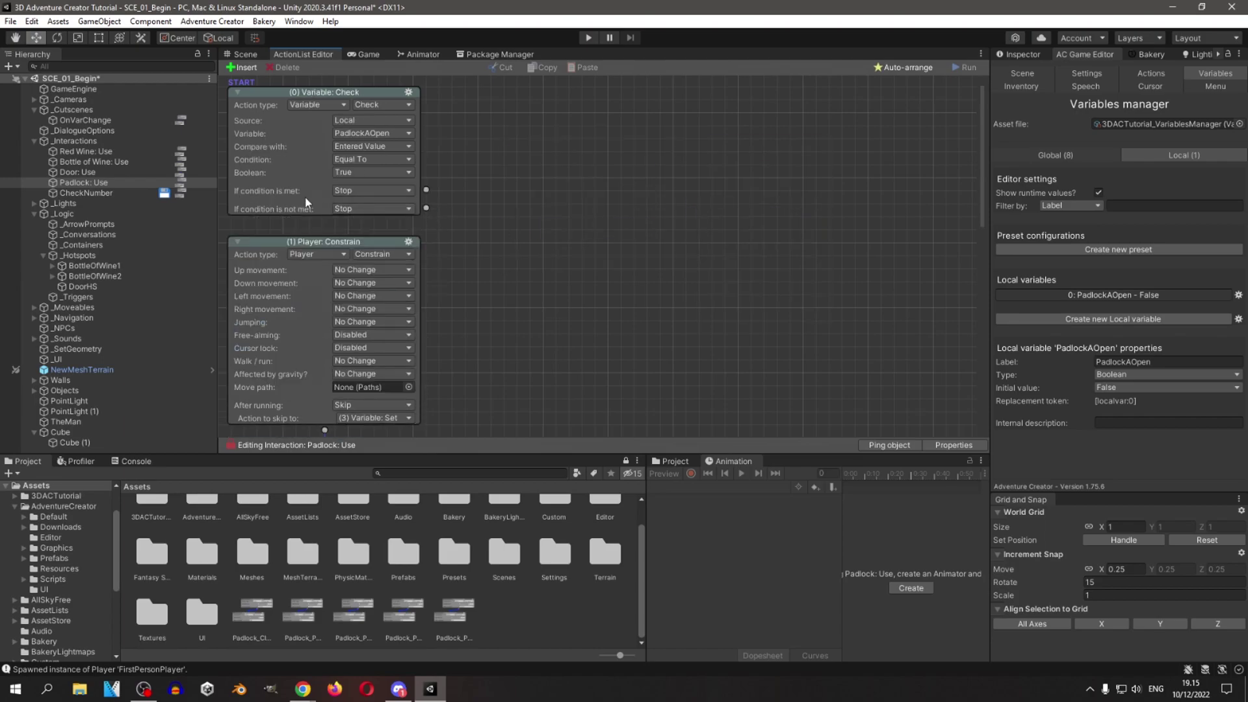
# Route the PadlockAOpen check's not-met outcome to the Player: Constrain action.
pyautogui.moveTo(426, 208); pyautogui.dragTo(377, 281)
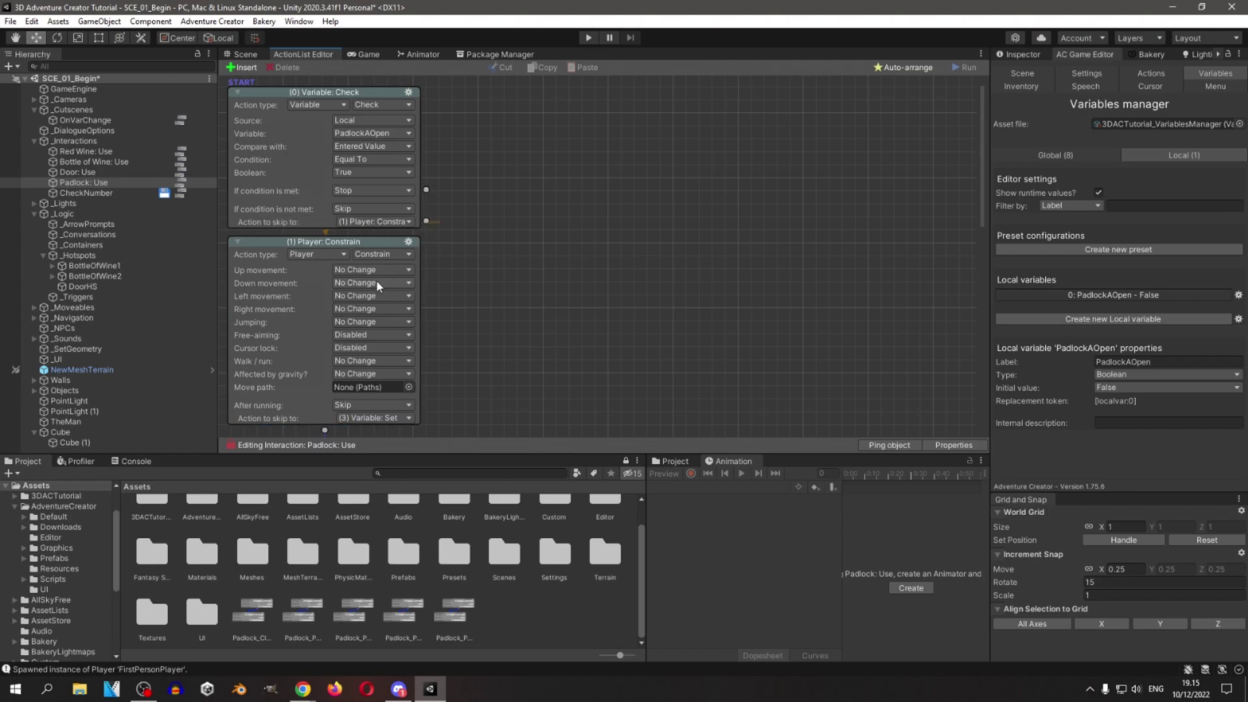
pyautogui.scroll(-10, 492, 312)
pyautogui.scroll(10, 451, 355)
# Add a Dialogue: Play speech action on the PadlockAOpen check's met outcome.
pyautogui.moveTo(426, 191); pyautogui.dragTo(586, 220)
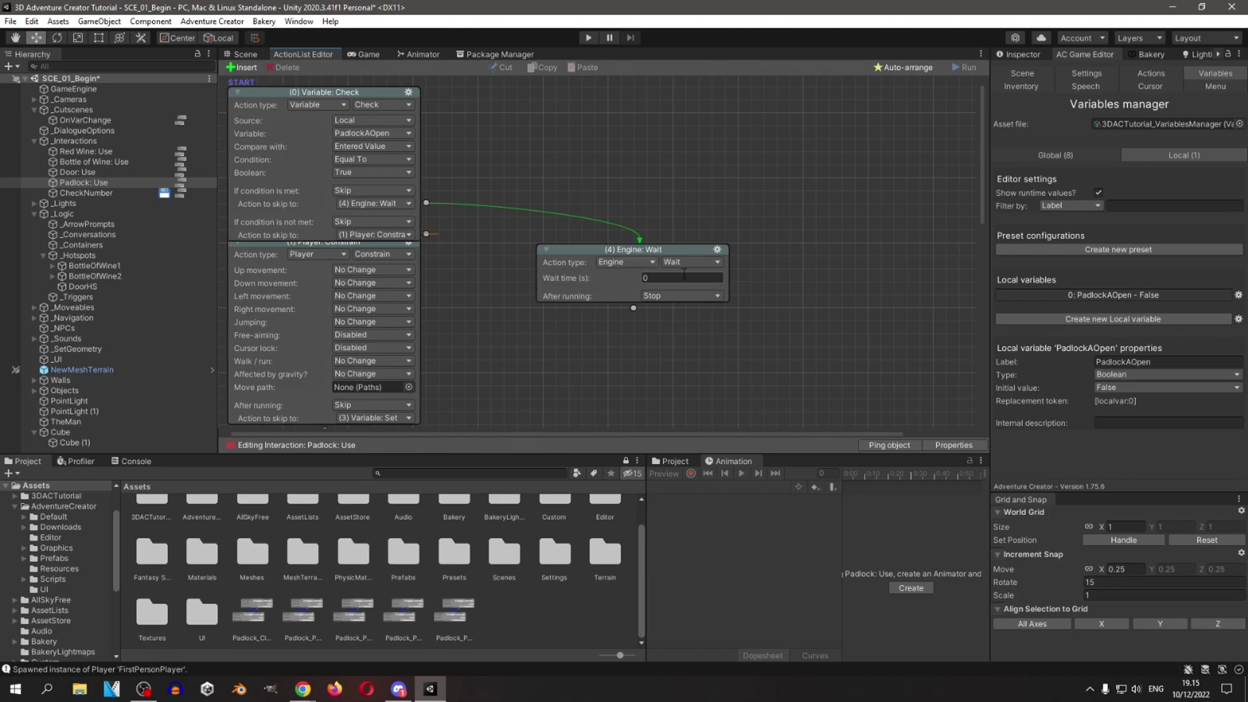
pyautogui.scroll(-2, 642, 271)
pyautogui.click(622, 235)
pyautogui.click(624, 309)
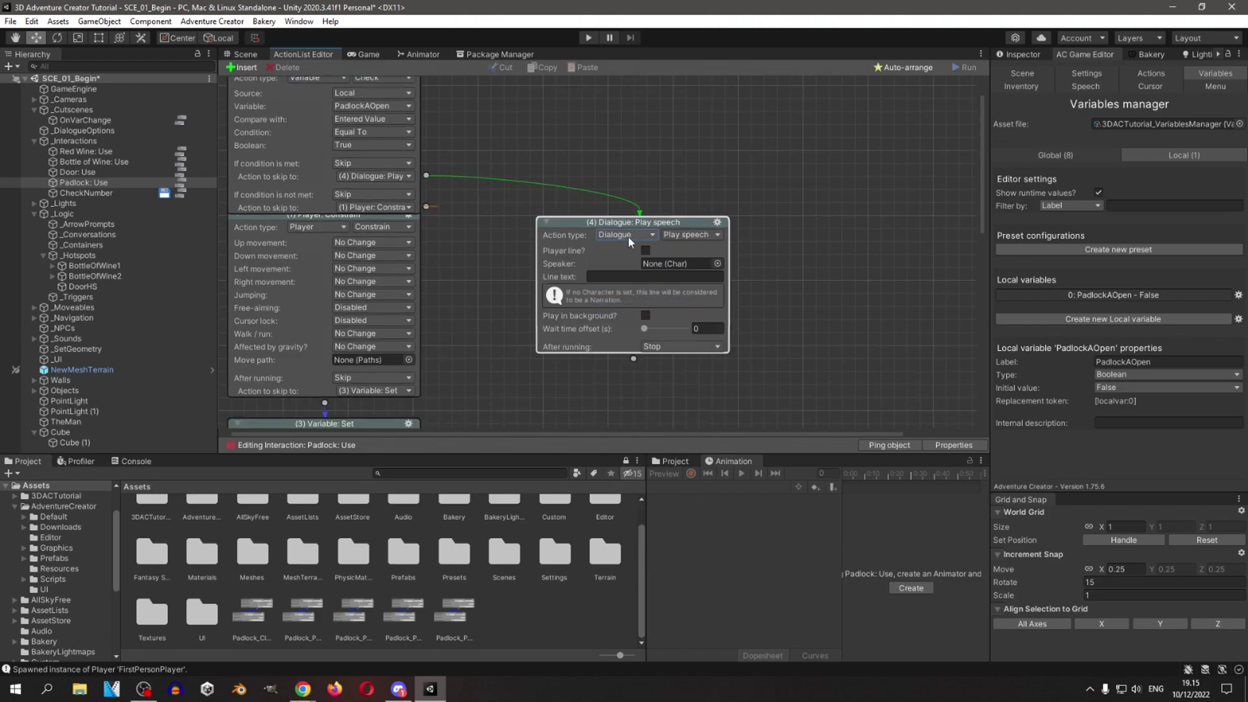
# Make the speech a player line reading "you get this thing open yes good" and auto-arrange the action list.
pyautogui.click(646, 250)
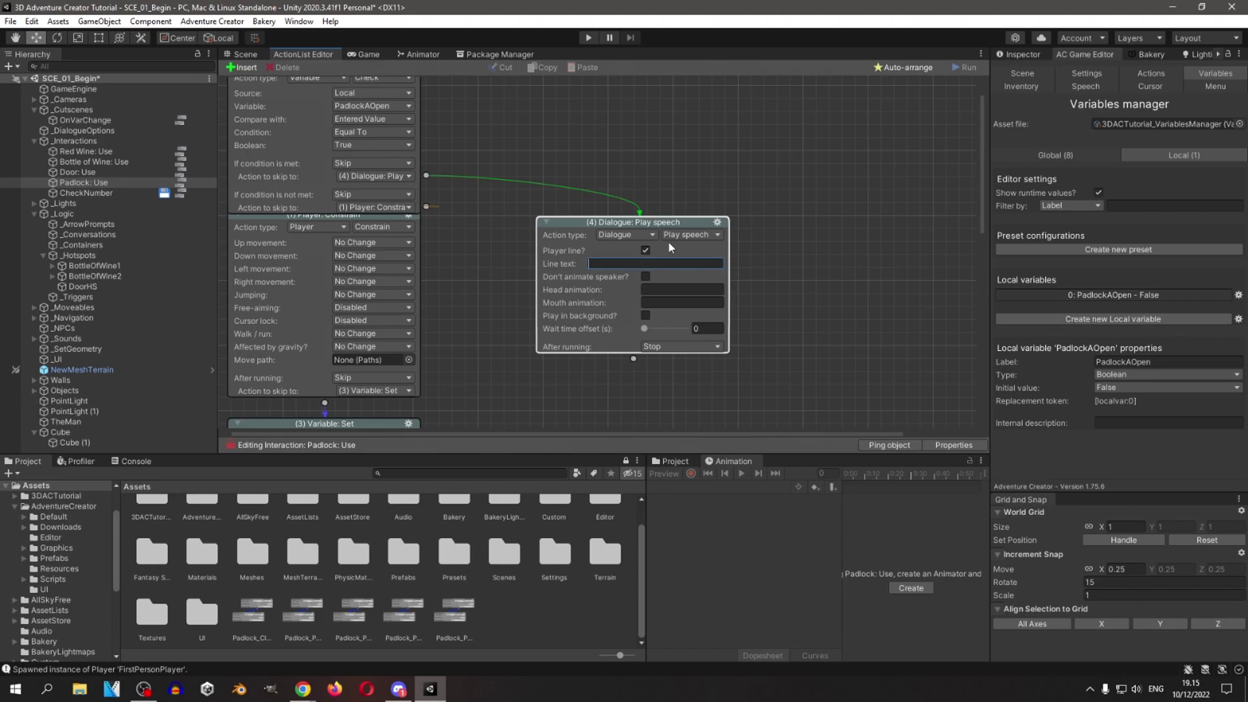
pyautogui.write('you get this thing open yes good')
pyautogui.press('BackSpace')
pyautogui.write('d')
pyautogui.rightClick(501, 169)
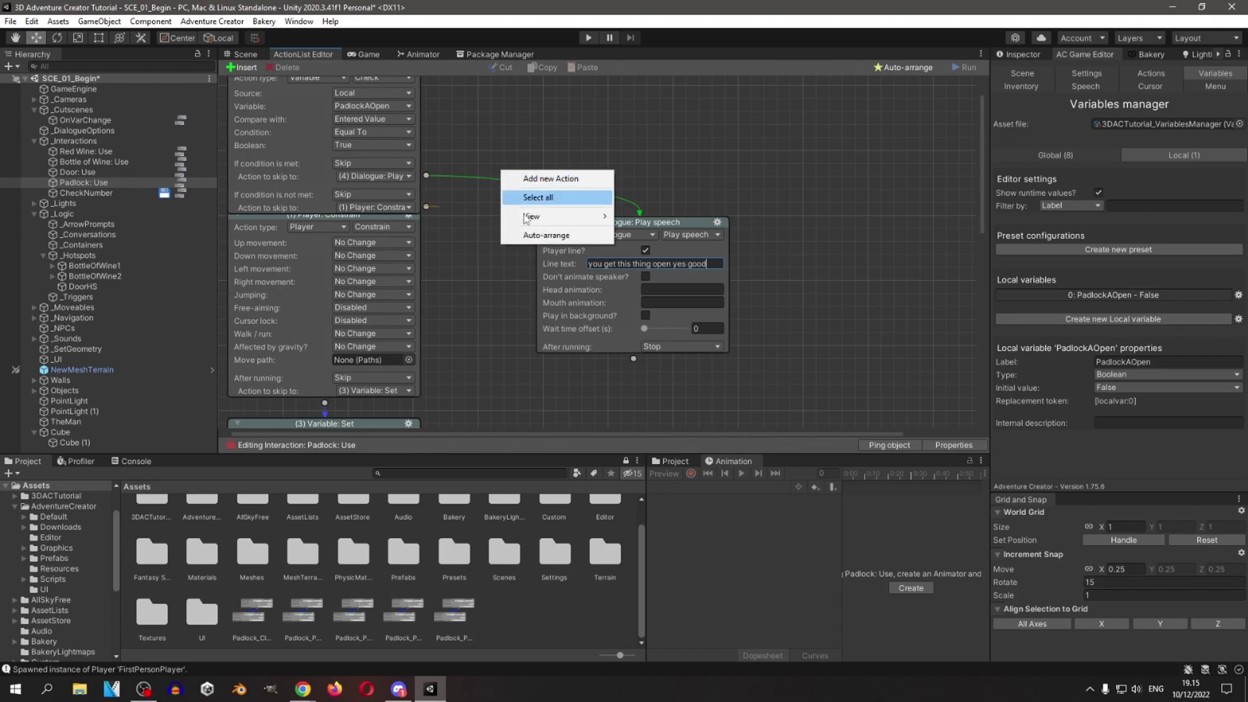
pyautogui.click(529, 232)
# Select CheckNumber, return to the Scene view and save the scene.
pyautogui.click(102, 193)
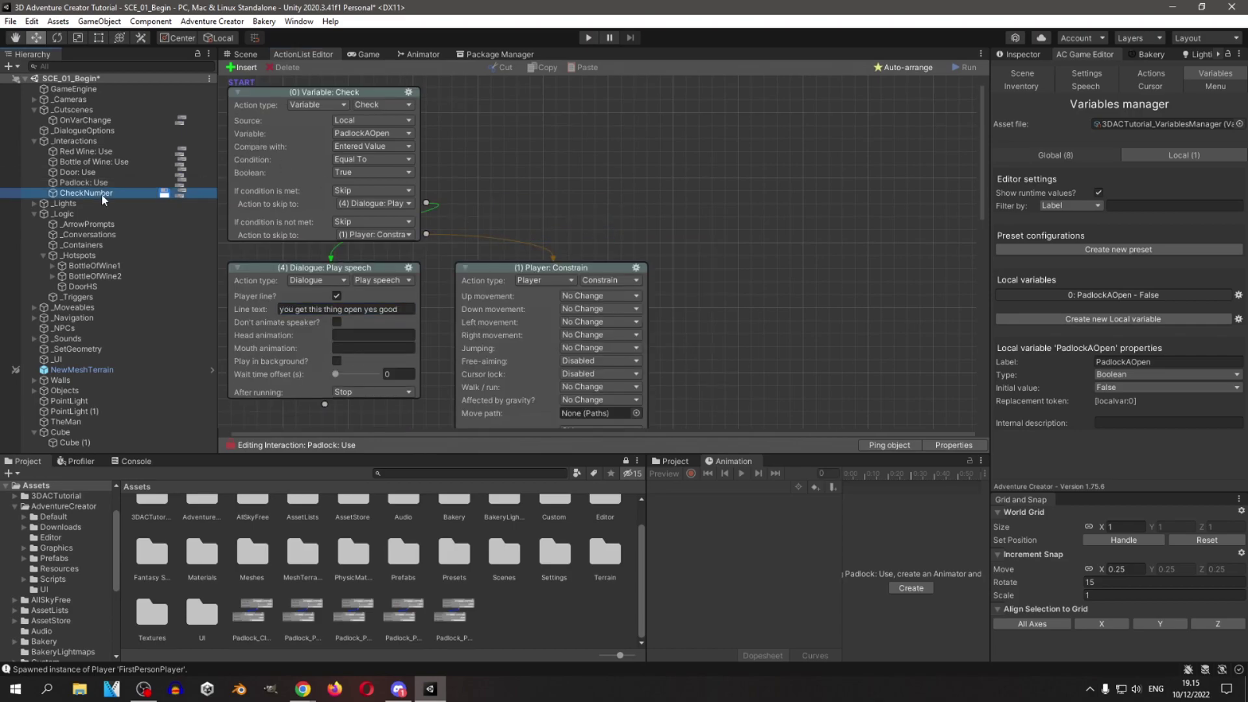
pyautogui.click(246, 55)
pyautogui.hotkey('ctrl', 's')
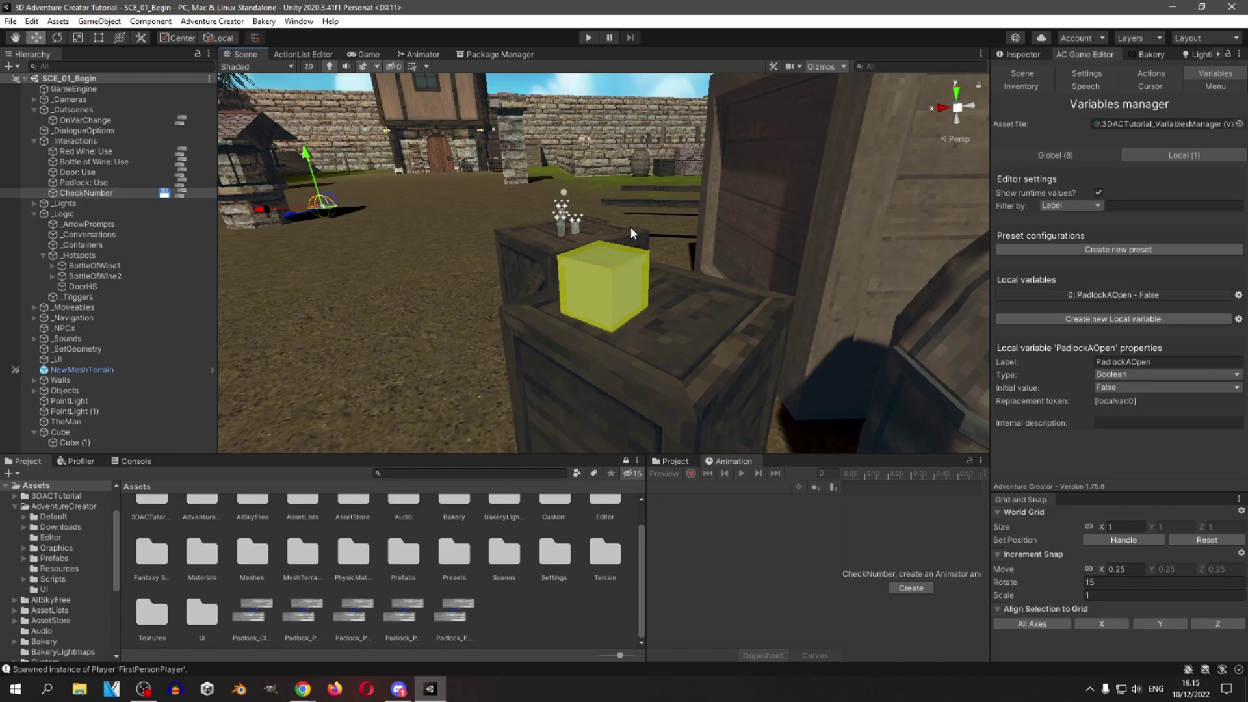
# Review the local and global variables, then bring up the Menu manager alongside the padlock menu's Game view preview.
pyautogui.click(1201, 155)
pyautogui.click(1078, 154)
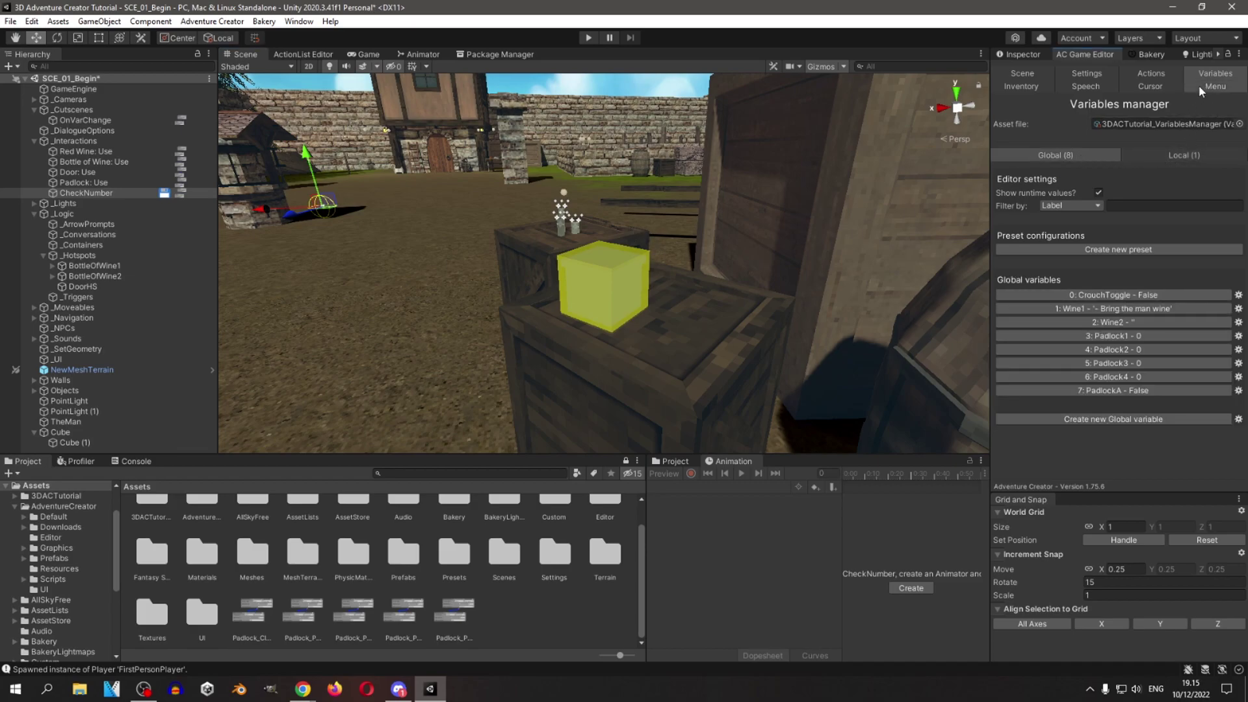
pyautogui.click(1200, 86)
pyautogui.click(360, 57)
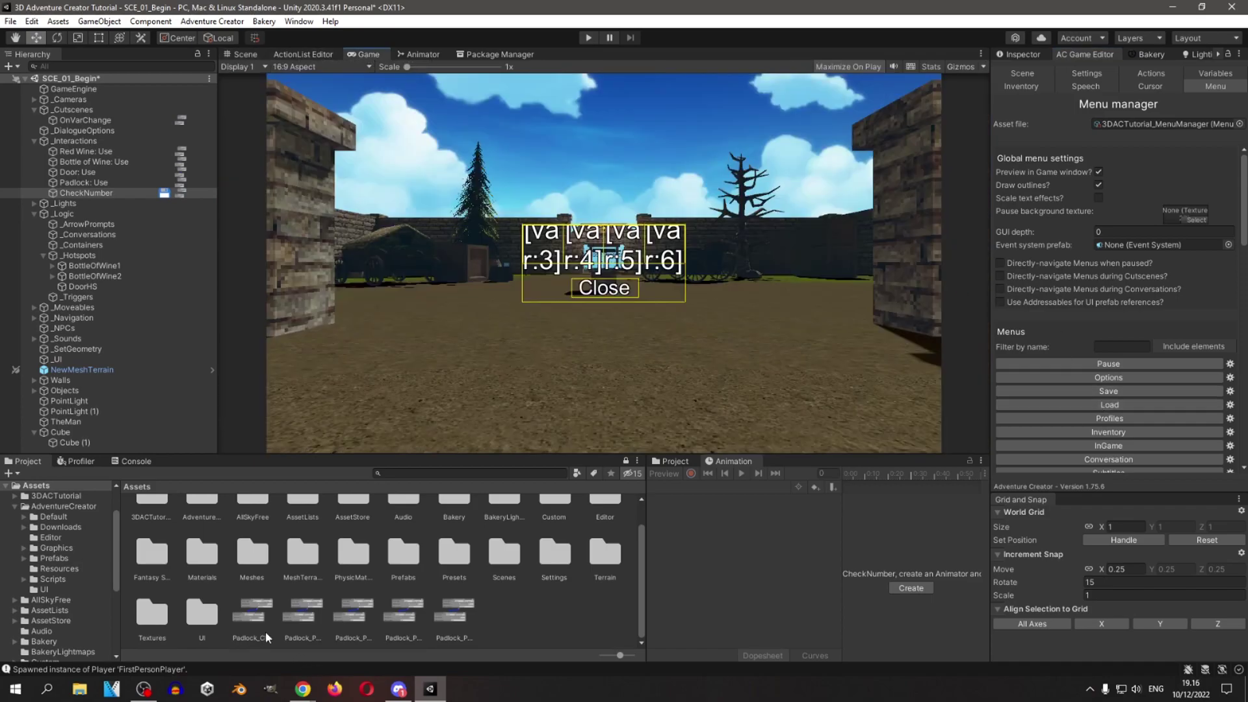
pyautogui.click(1211, 78)
pyautogui.click(1215, 86)
# Examine the Padlock menu's properties and its elements, including the Padlock1, Padlock3 and Padlock4 button settings.
pyautogui.scroll(-8, 1081, 319)
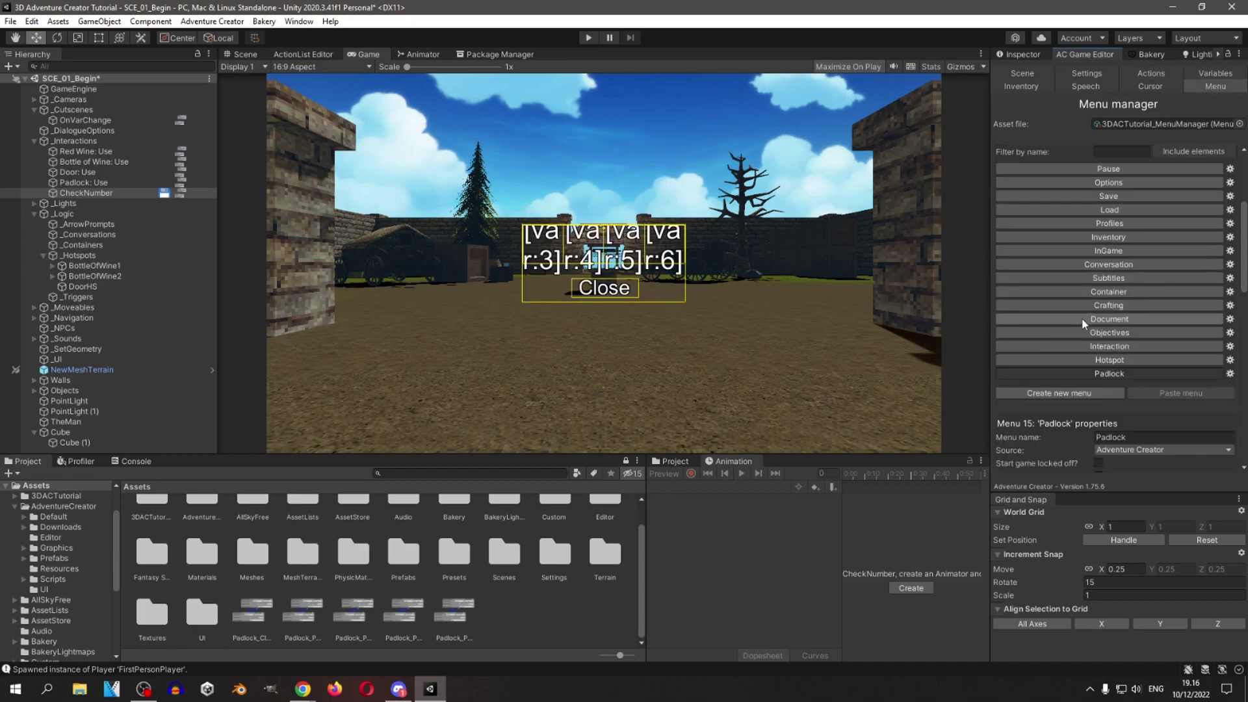
pyautogui.scroll(5, 1080, 313)
pyautogui.scroll(-8, 1041, 338)
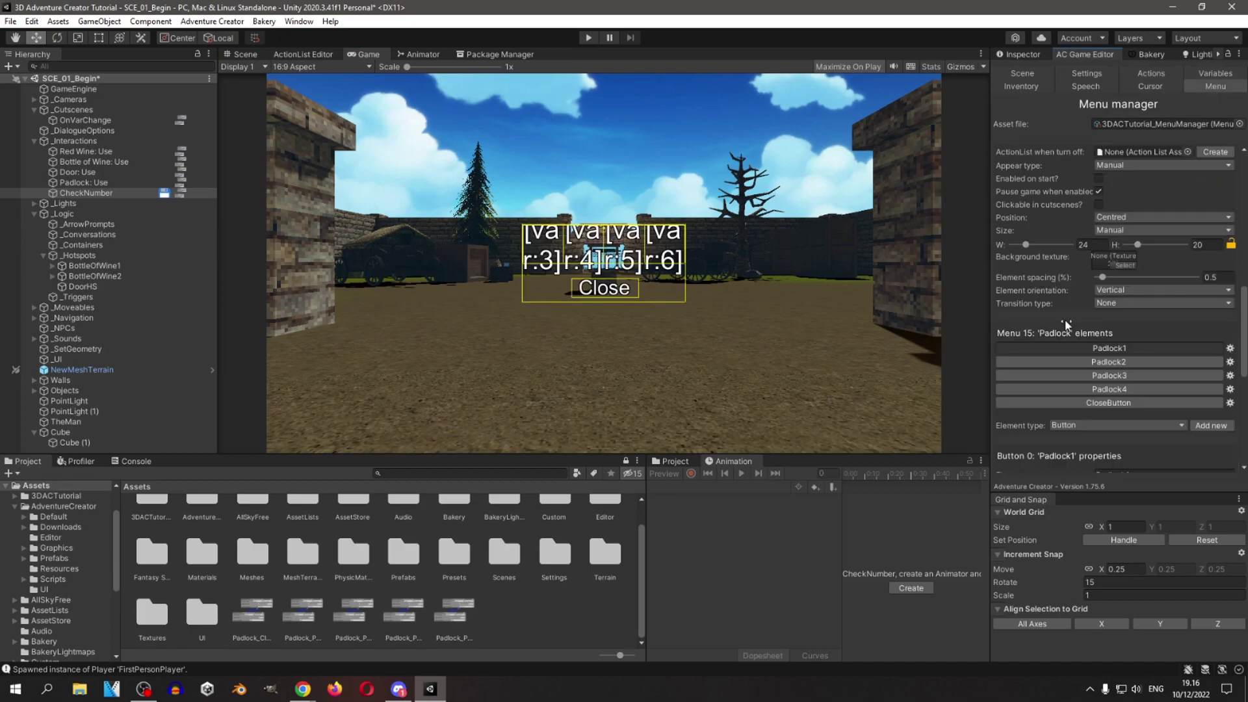
pyautogui.scroll(3, 1040, 260)
pyautogui.scroll(-3, 1062, 276)
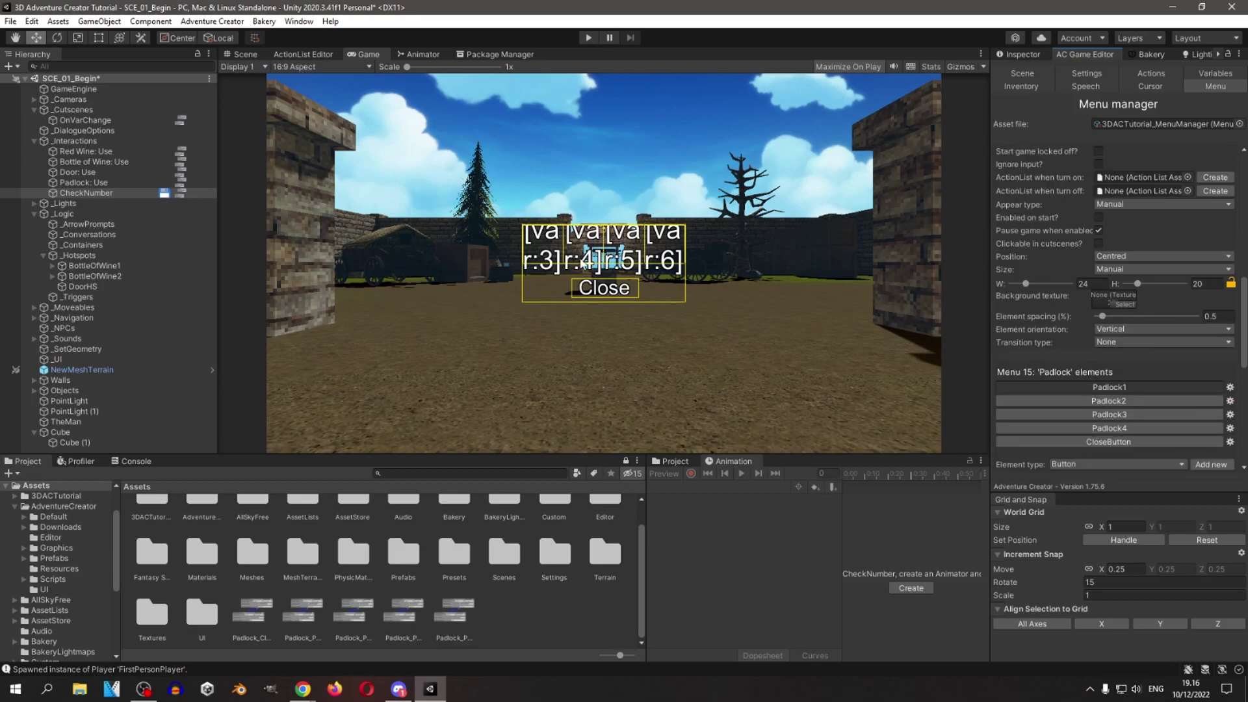
pyautogui.scroll(-3, 1107, 298)
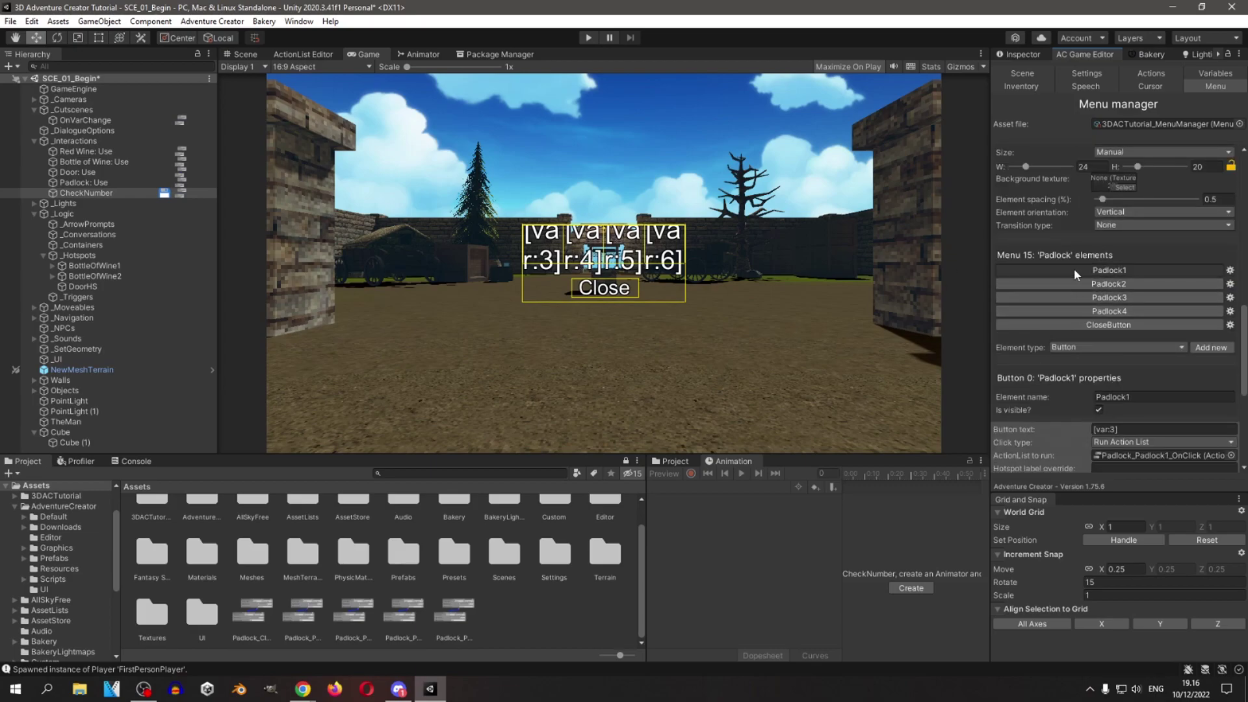
pyautogui.click(1079, 310)
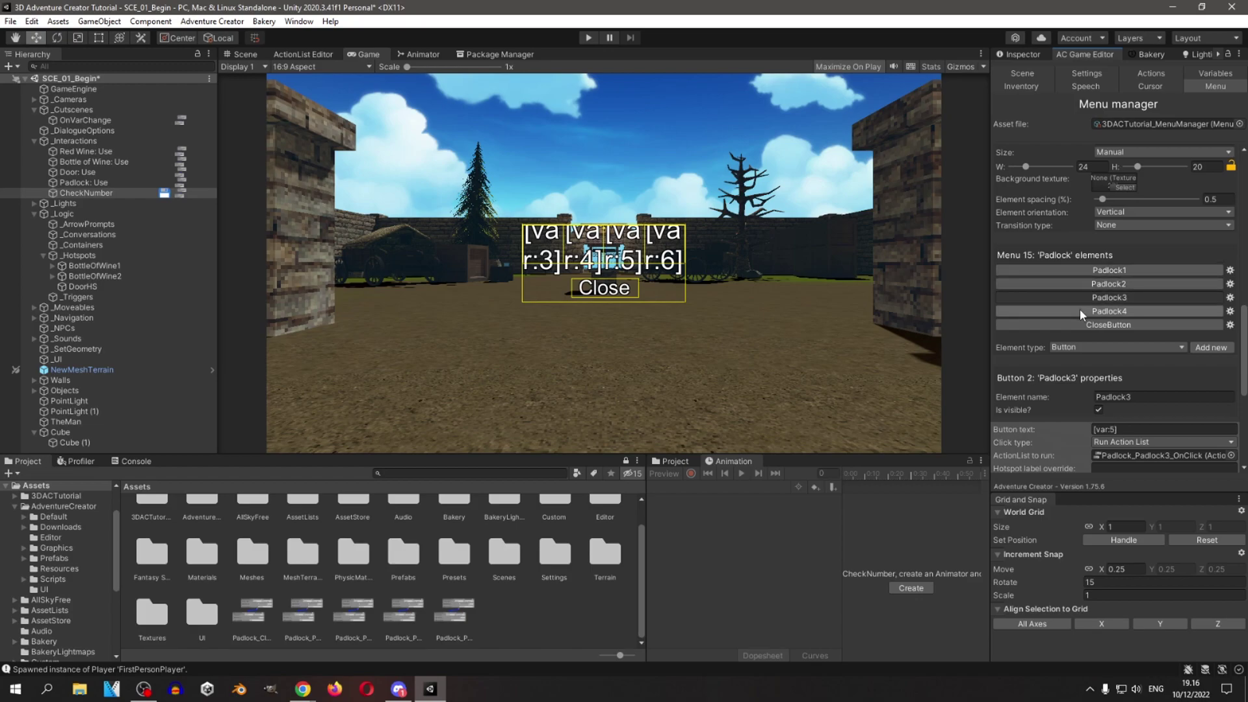
pyautogui.click(1081, 299)
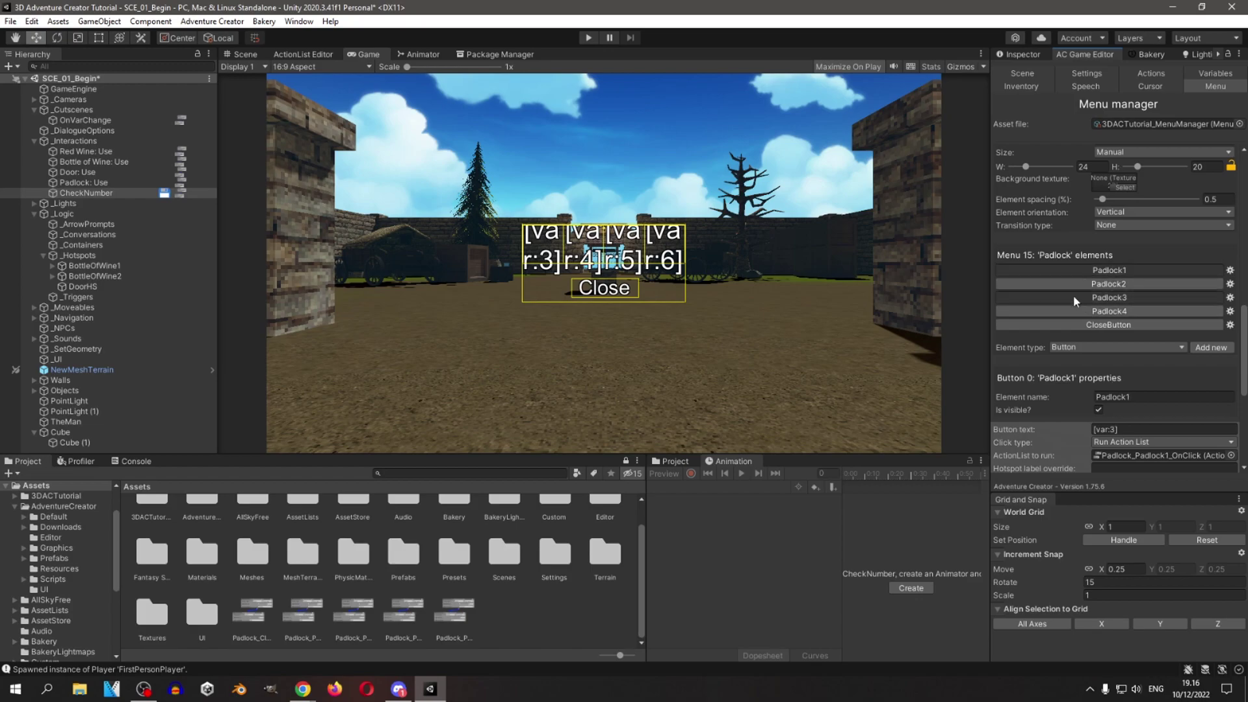
pyautogui.scroll(7, 1075, 293)
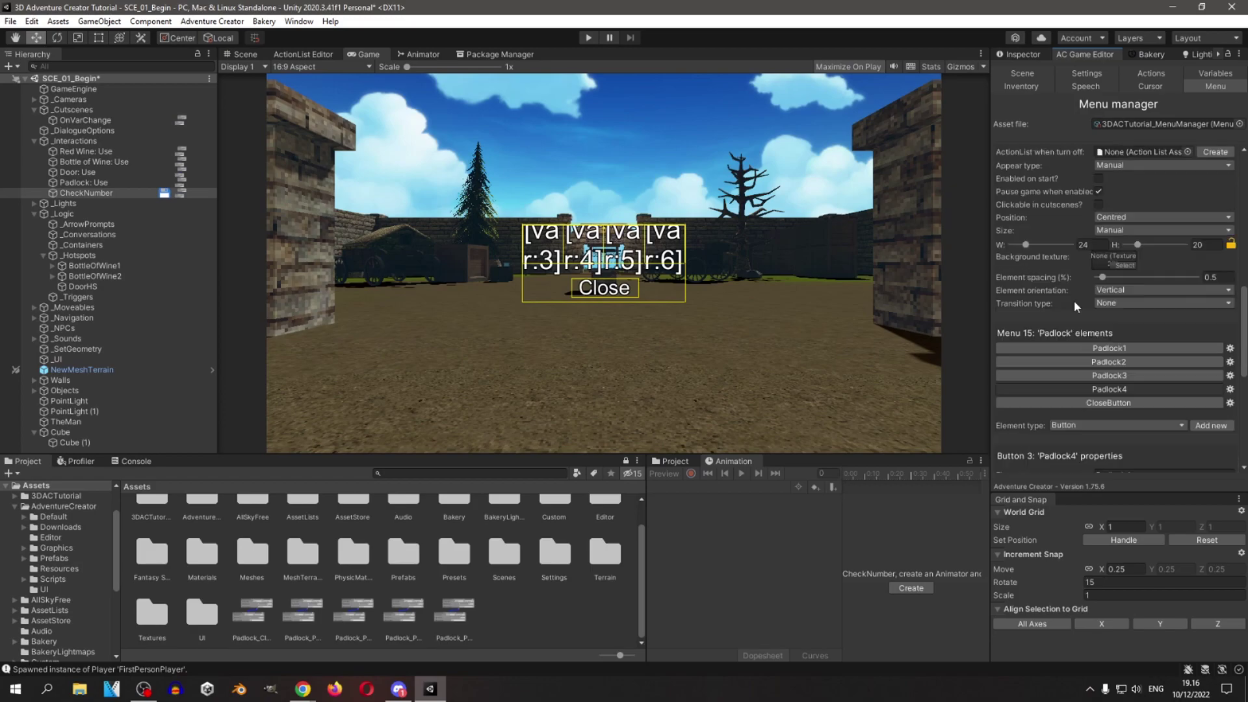
# Look over the Padlock menu's turn-on and turn-off ActionList options alongside its display settings and elements.
pyautogui.scroll(3, 1085, 361)
pyautogui.scroll(-8, 1089, 295)
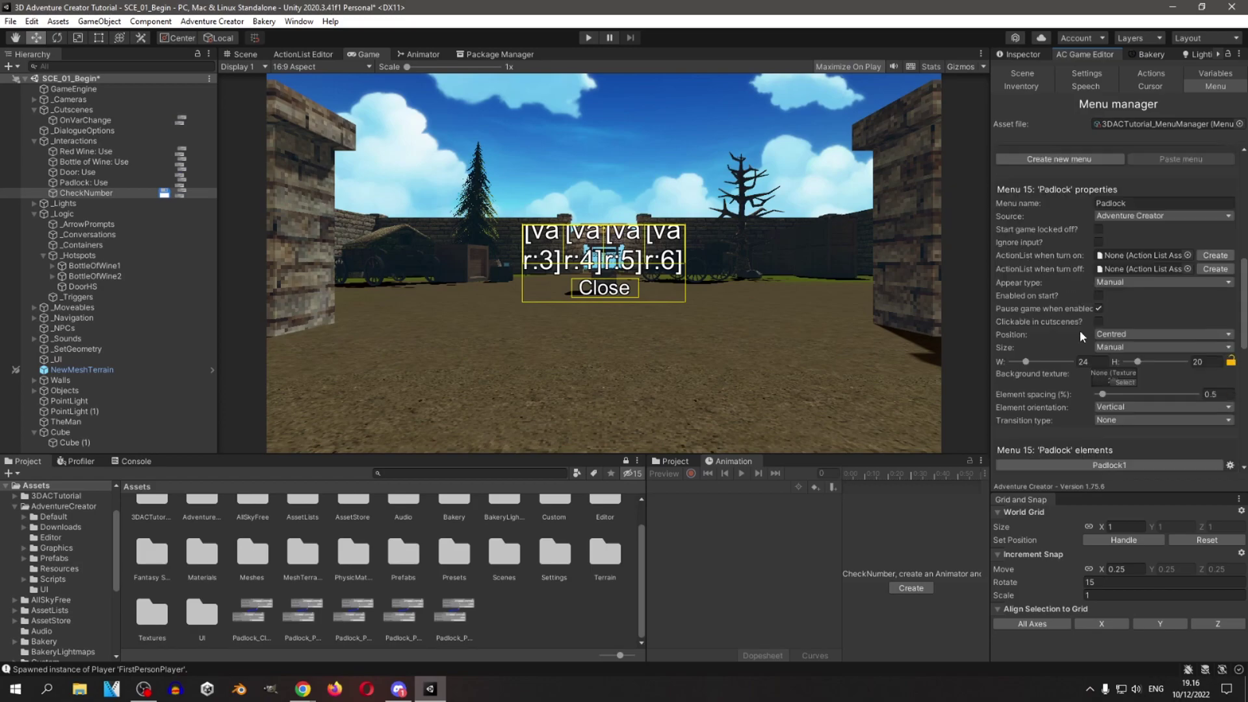
pyautogui.scroll(6, 1079, 319)
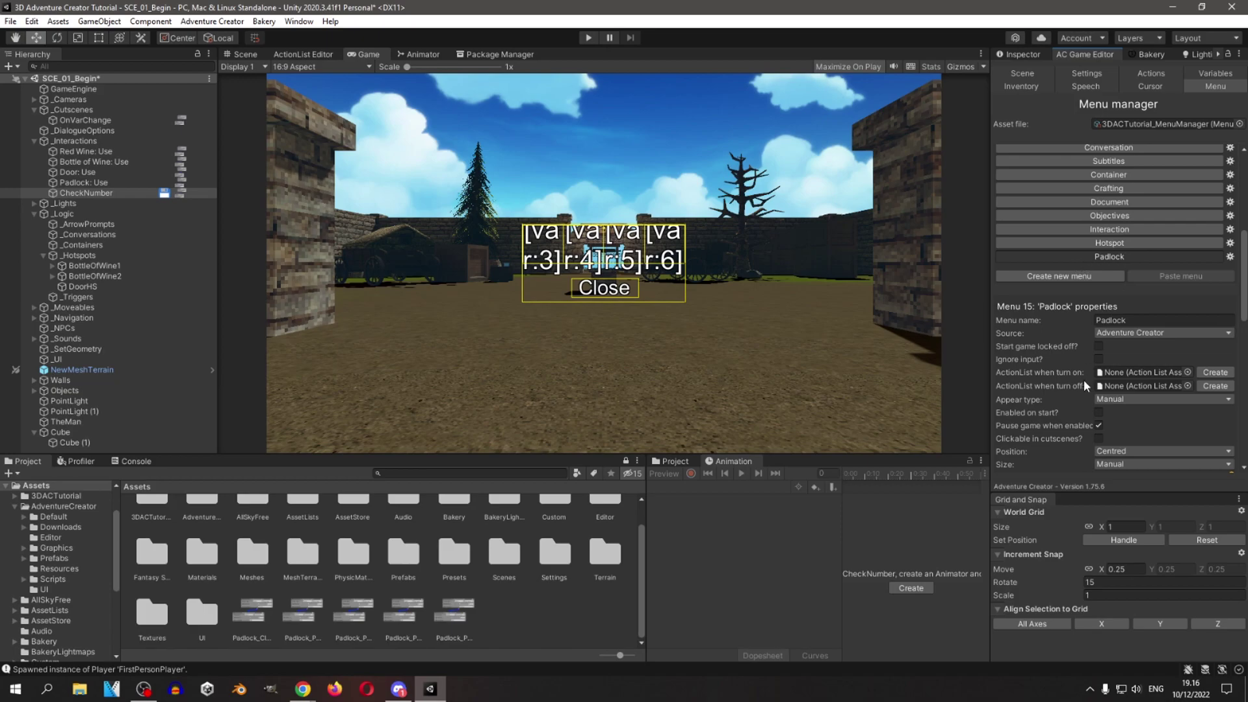
pyautogui.scroll(-7, 1085, 383)
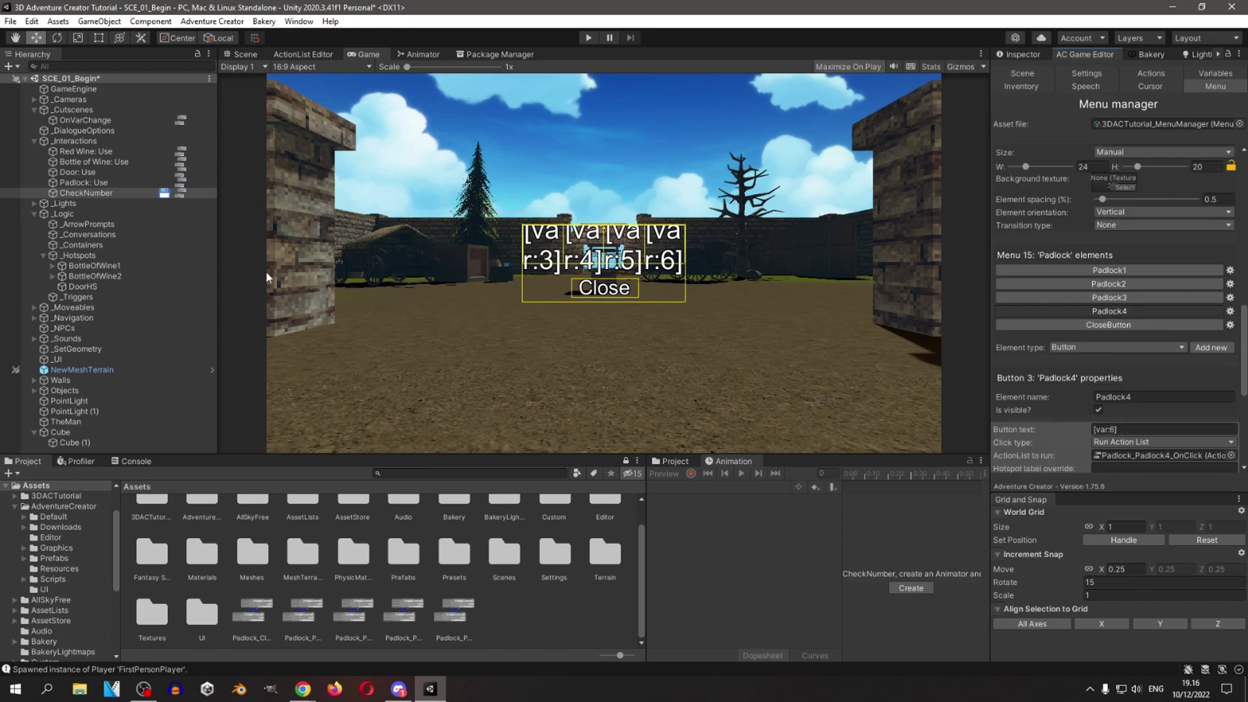
# Review the action sequences of the CheckNumber and Padlock: Use interactions.
pyautogui.click(180, 193)
pyautogui.scroll(-3, 585, 189)
pyautogui.scroll(-4, 555, 246)
pyautogui.scroll(-3, 524, 215)
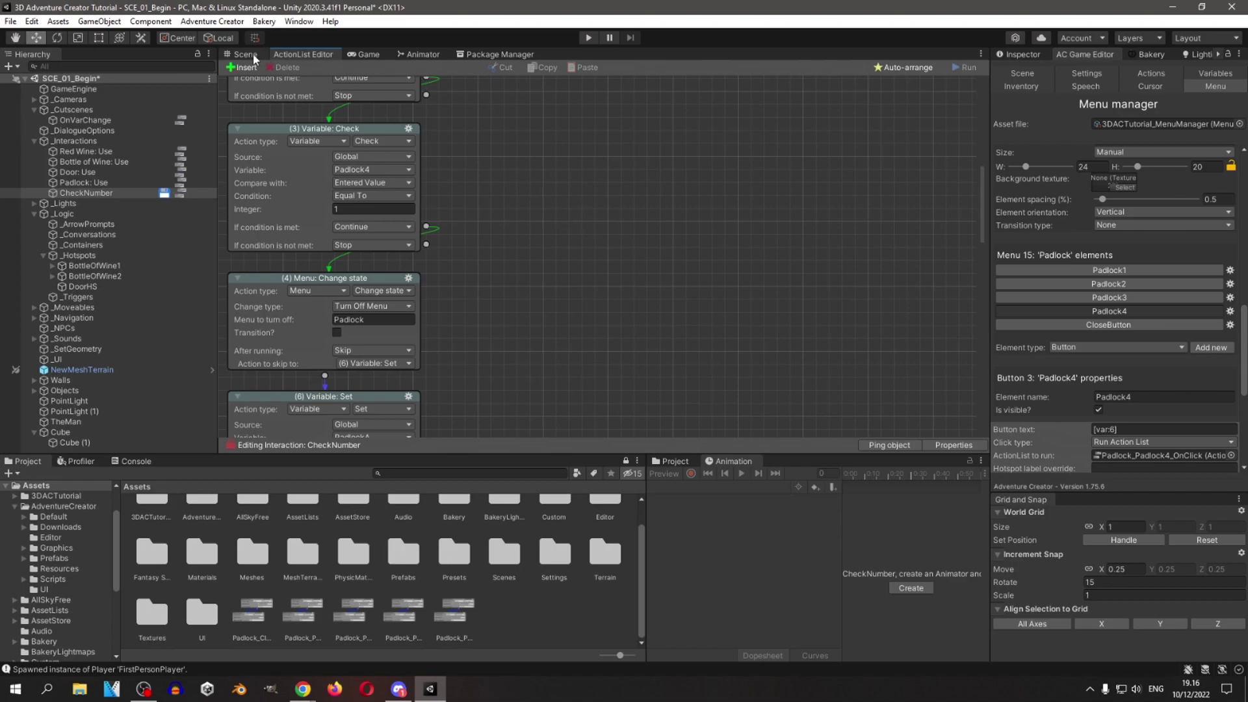
pyautogui.scroll(-2, 240, 197)
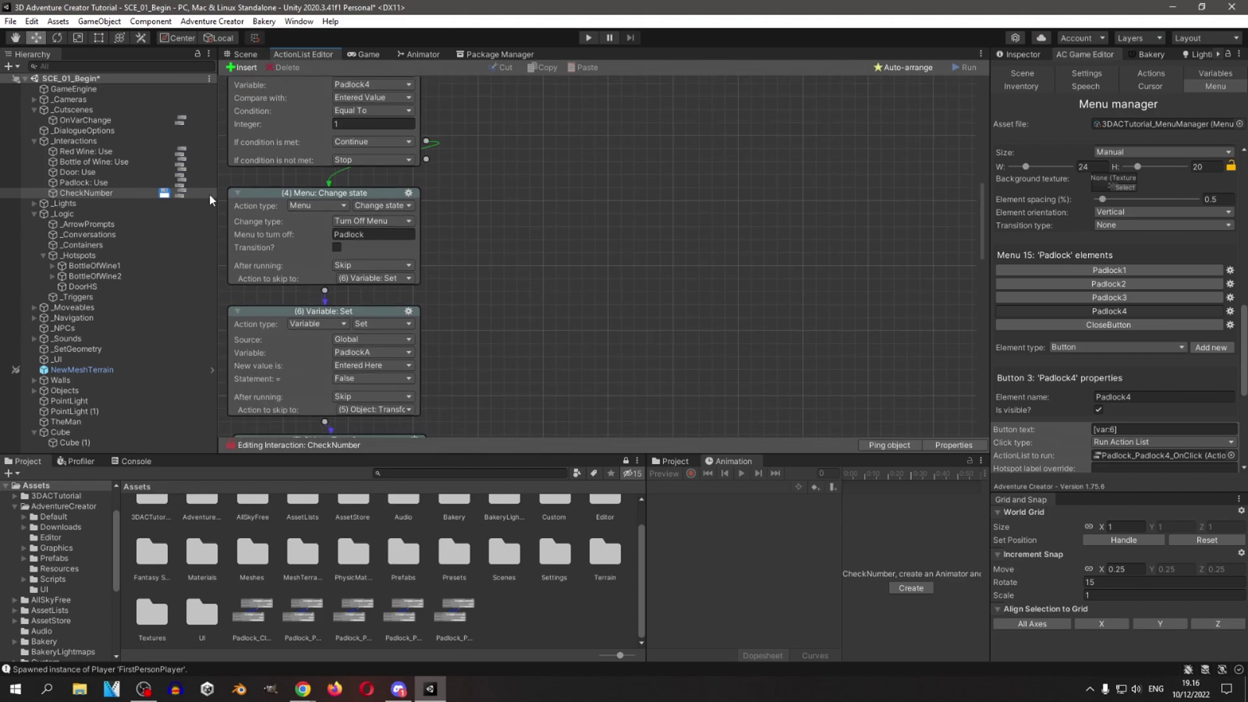
pyautogui.scroll(-8, 505, 170)
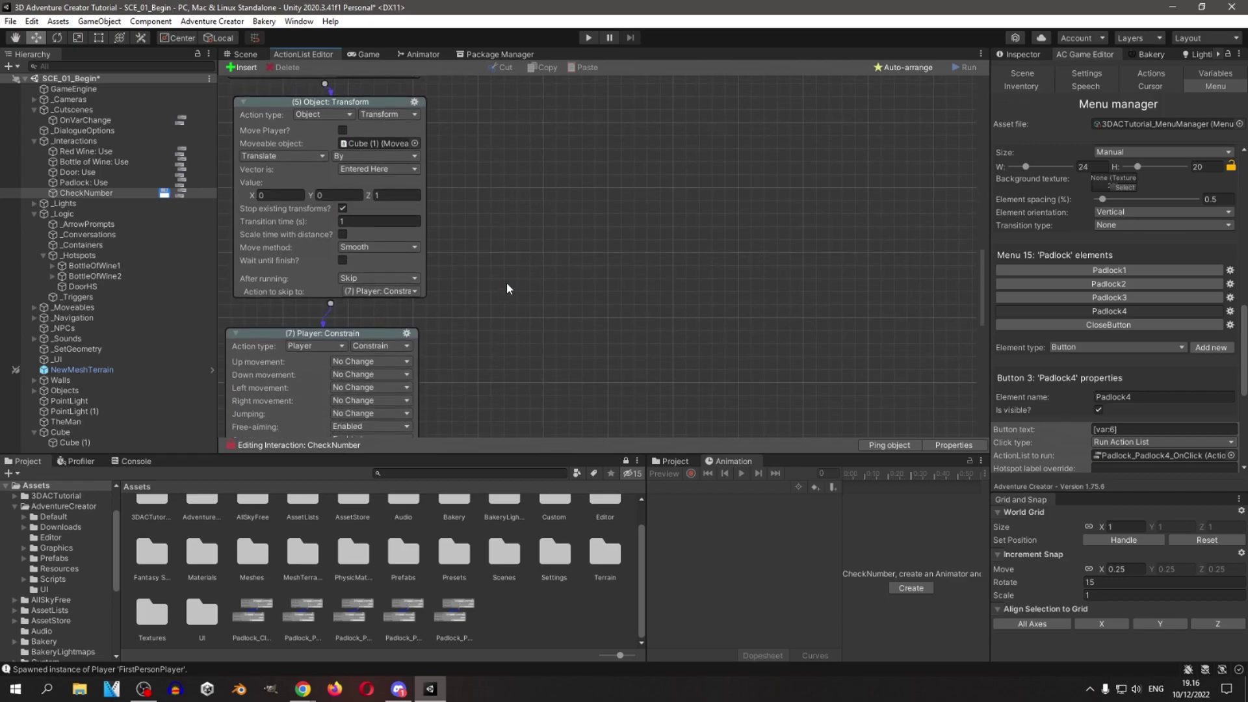
pyautogui.click(111, 182)
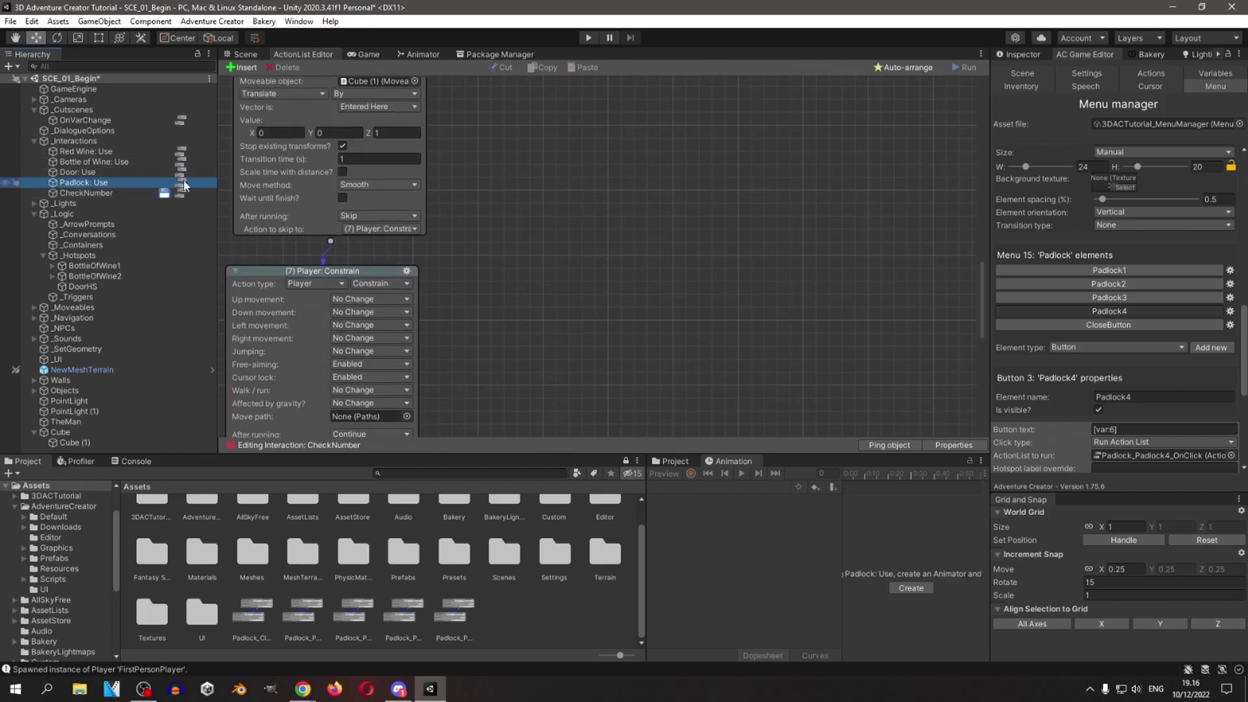
pyautogui.scroll(-4, 594, 182)
pyautogui.scroll(6, 690, 209)
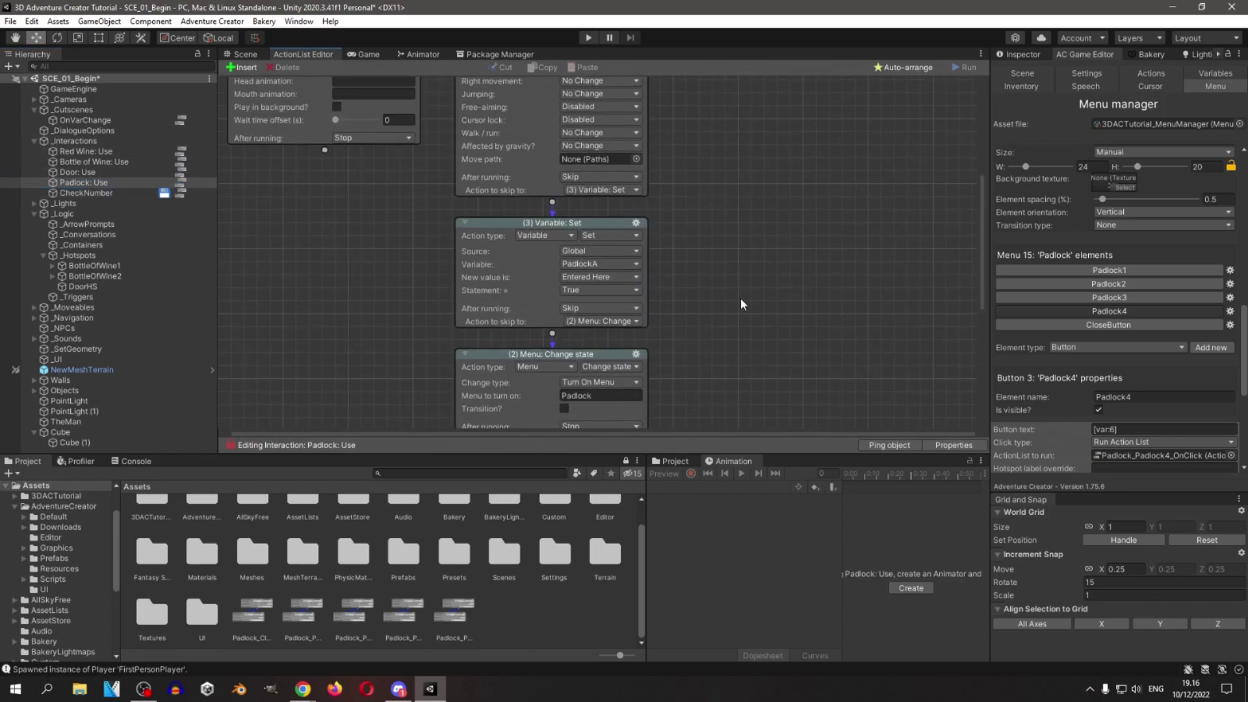
# Add a Variable: Set action at the end of the CheckNumber action list, following the PadlockAOpen action.
pyautogui.click(195, 193)
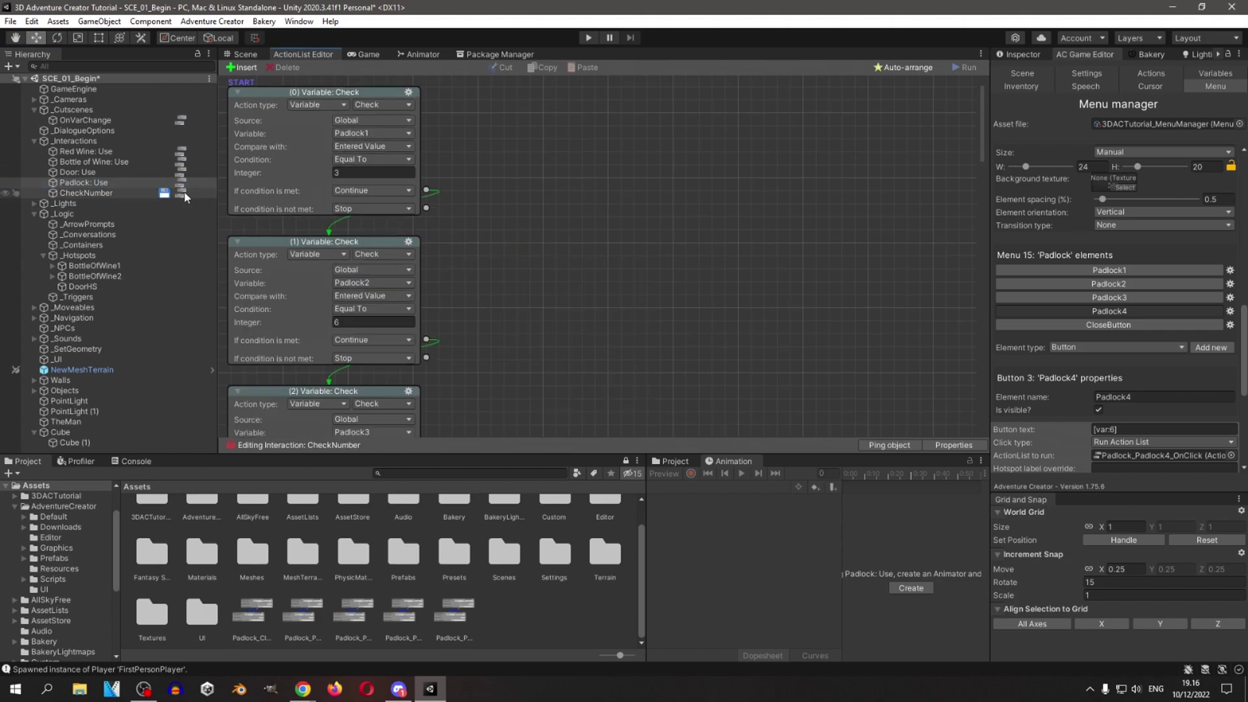
pyautogui.scroll(-20, 585, 159)
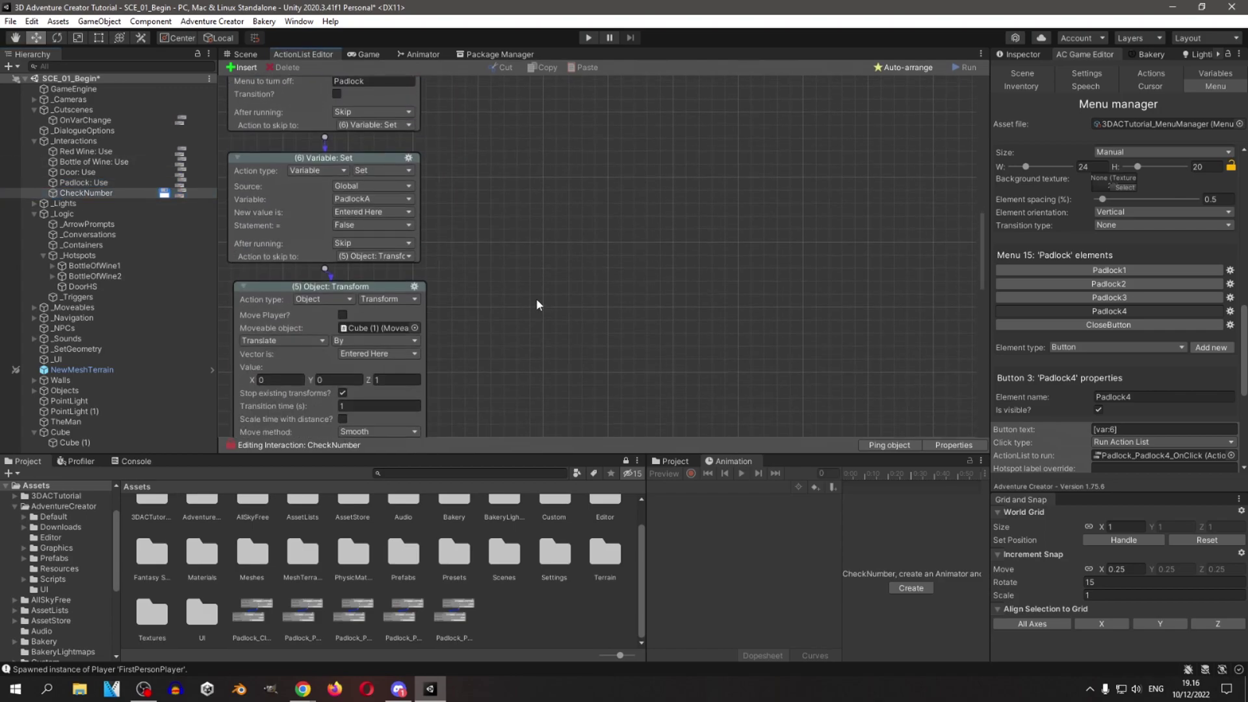
pyautogui.scroll(-8, 532, 263)
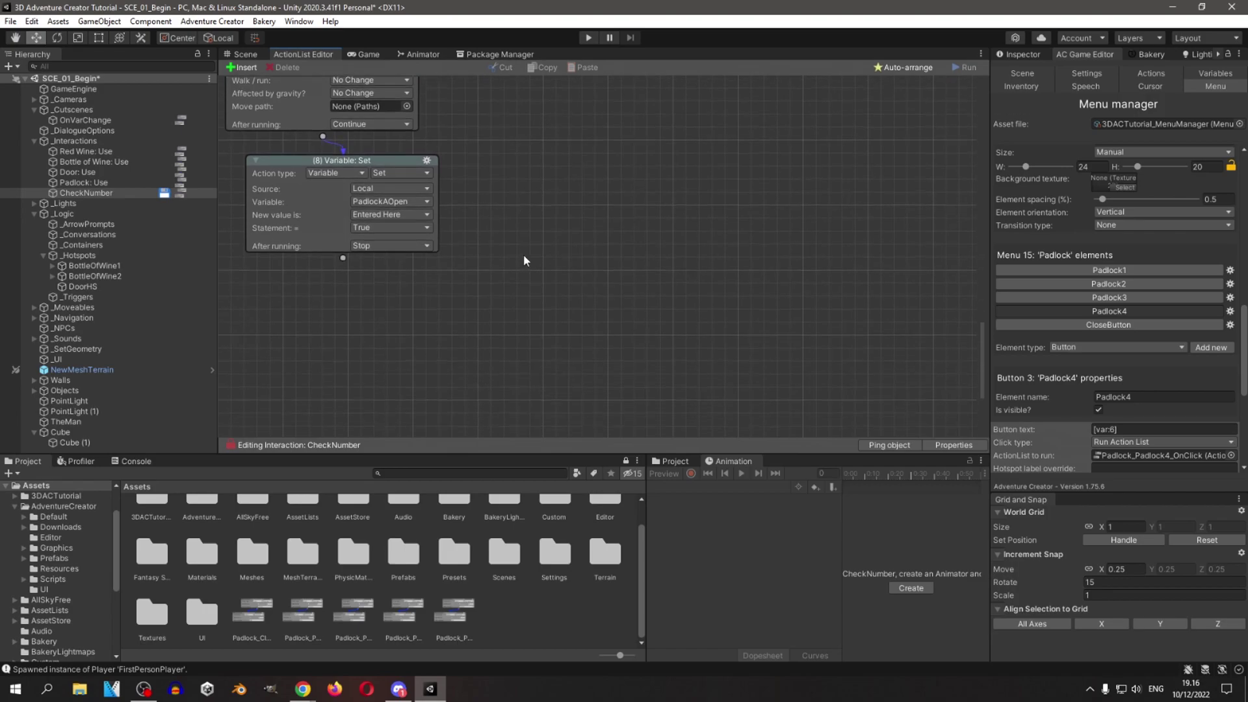
pyautogui.moveTo(364, 236); pyautogui.dragTo(384, 279)
pyautogui.click(380, 274)
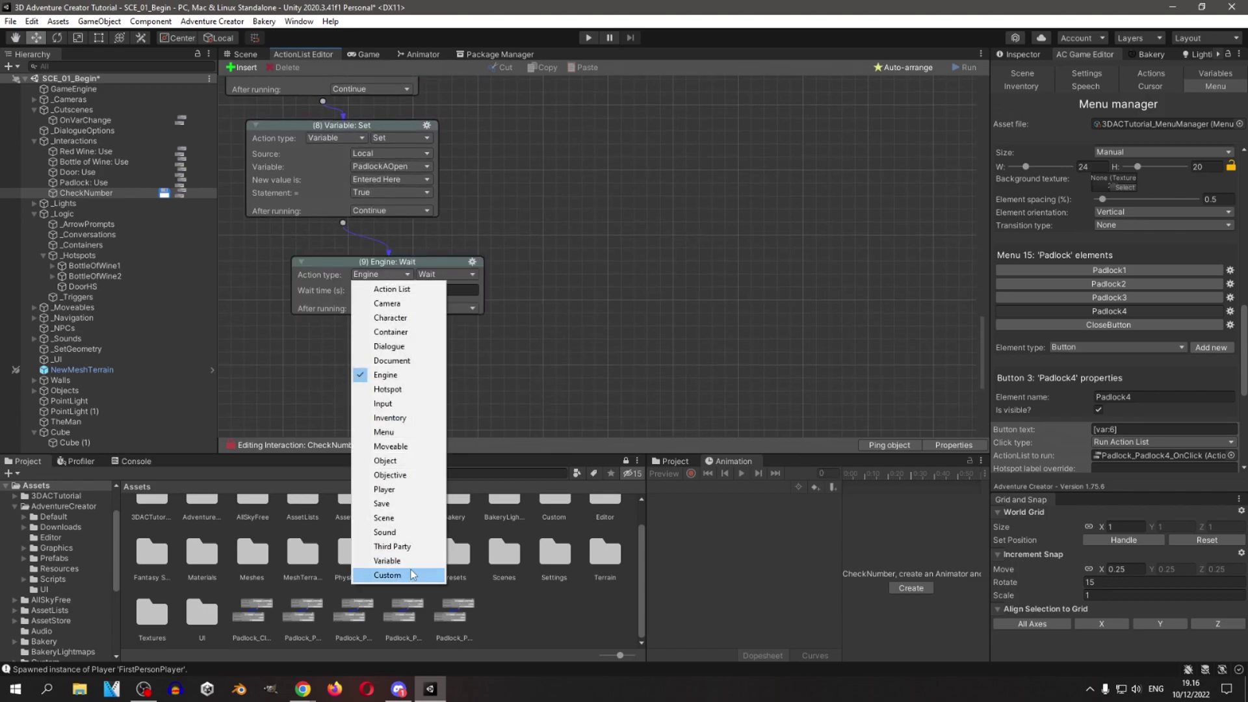
pyautogui.click(390, 580)
pyautogui.click(455, 274)
pyautogui.click(444, 375)
pyautogui.scroll(-3, 571, 191)
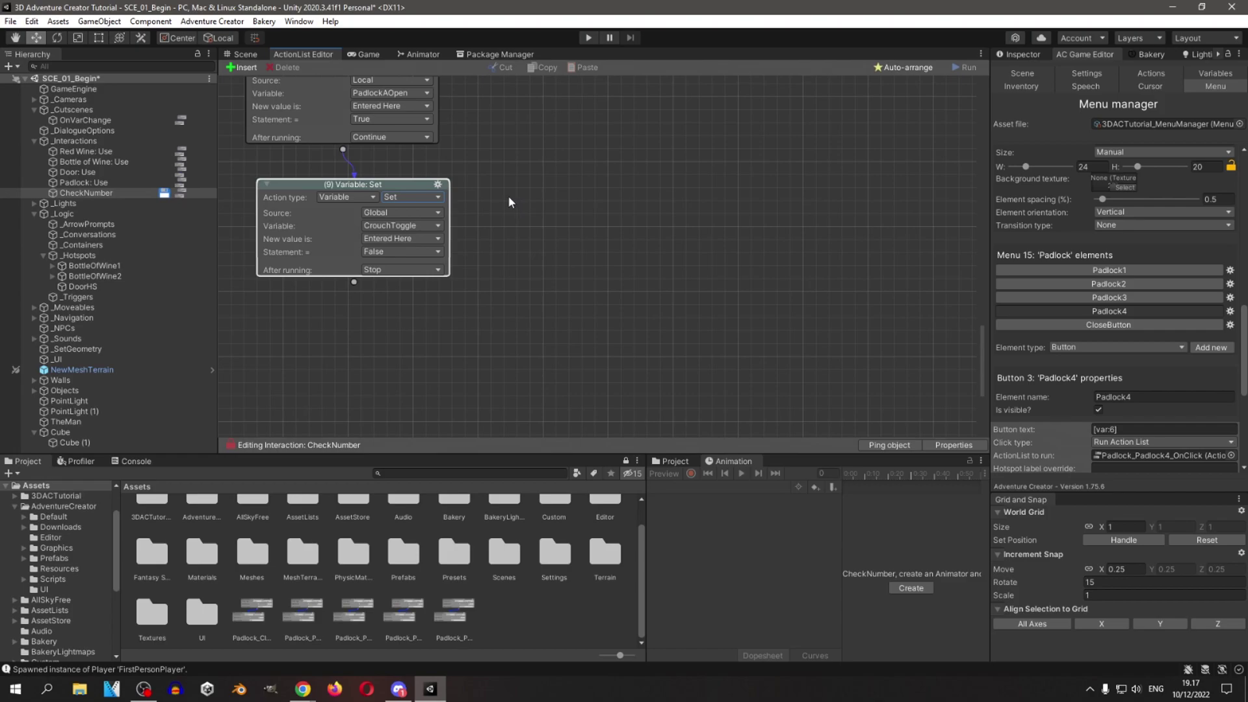
pyautogui.moveTo(385, 183)
pyautogui.mouseDown()
pyautogui.moveTo(370, 175)
pyautogui.moveTo(390, 178)
pyautogui.mouseUp()
pyautogui.scroll(2, 508, 255)
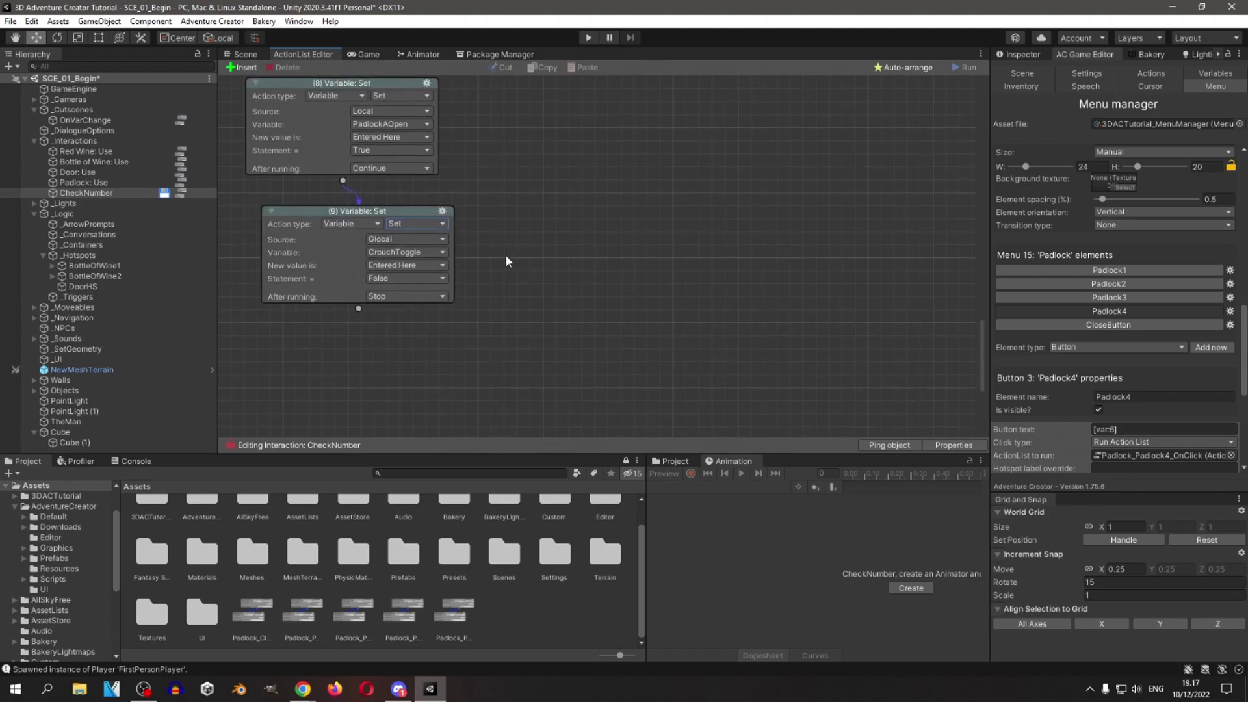
# Make the new Variable: Set action set the global variable Padlock1 to 0.
pyautogui.click(409, 245)
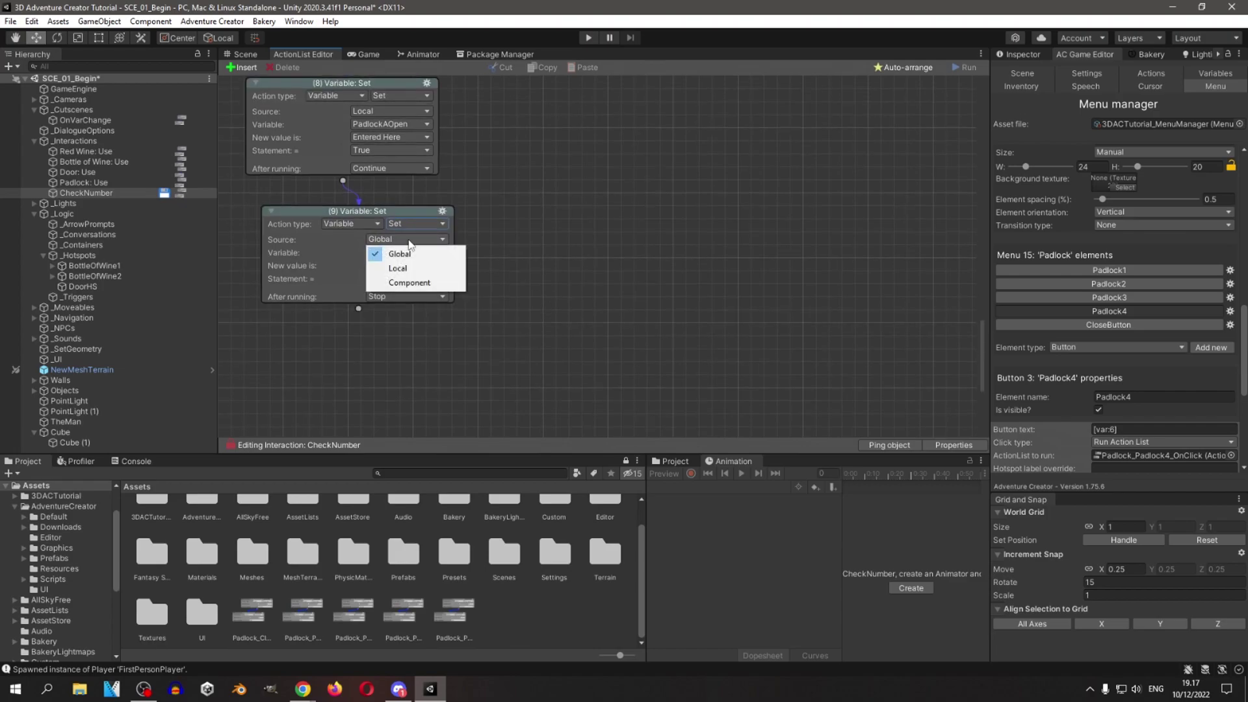
pyautogui.click(569, 255)
pyautogui.click(408, 252)
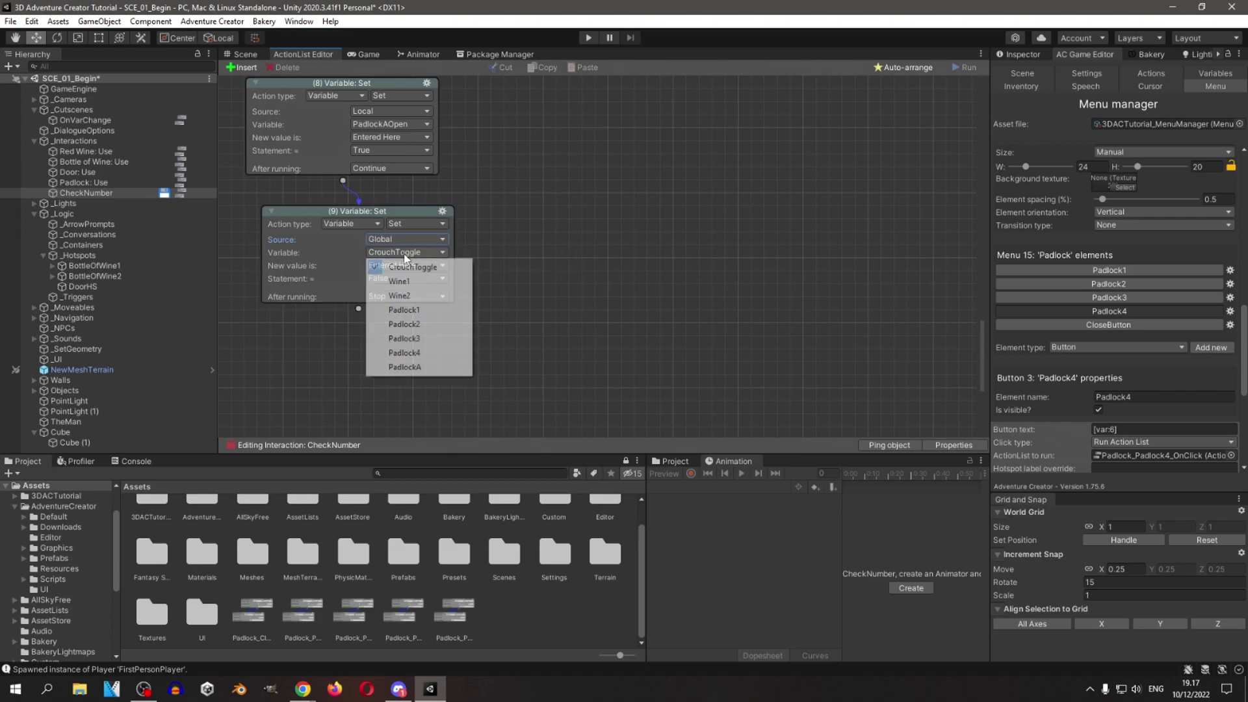
pyautogui.click(424, 309)
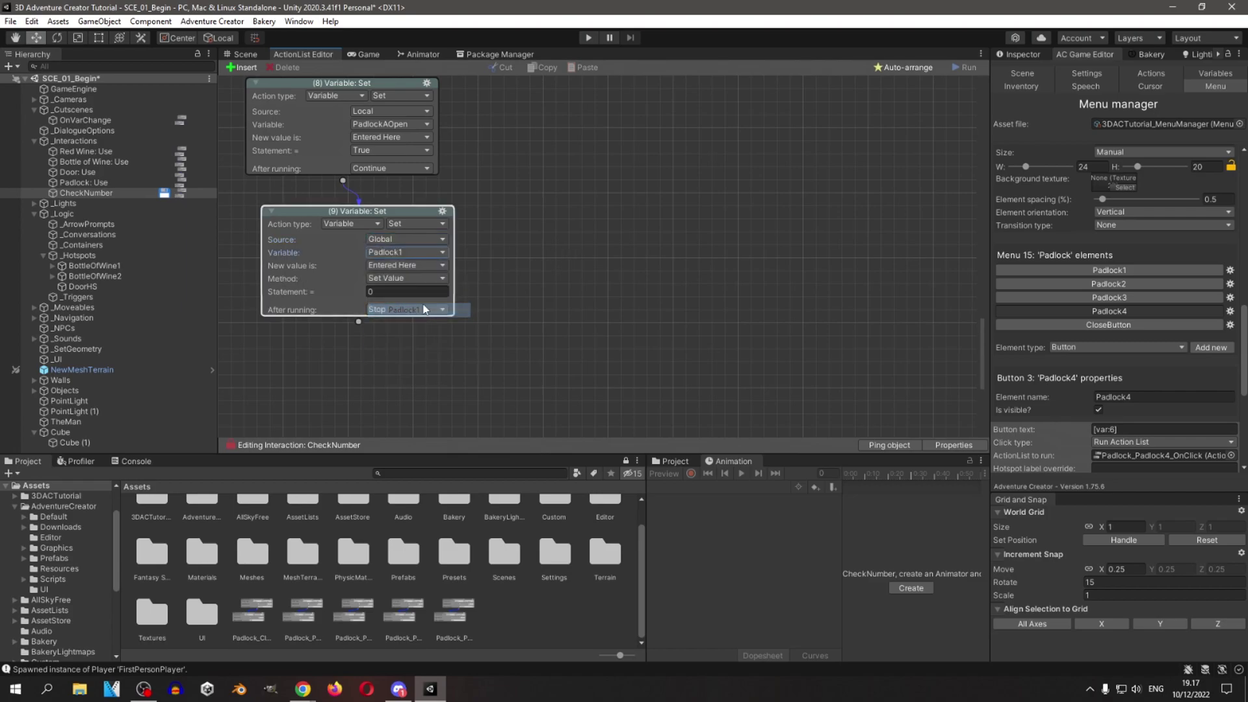
pyautogui.click(381, 292)
pyautogui.write('0')
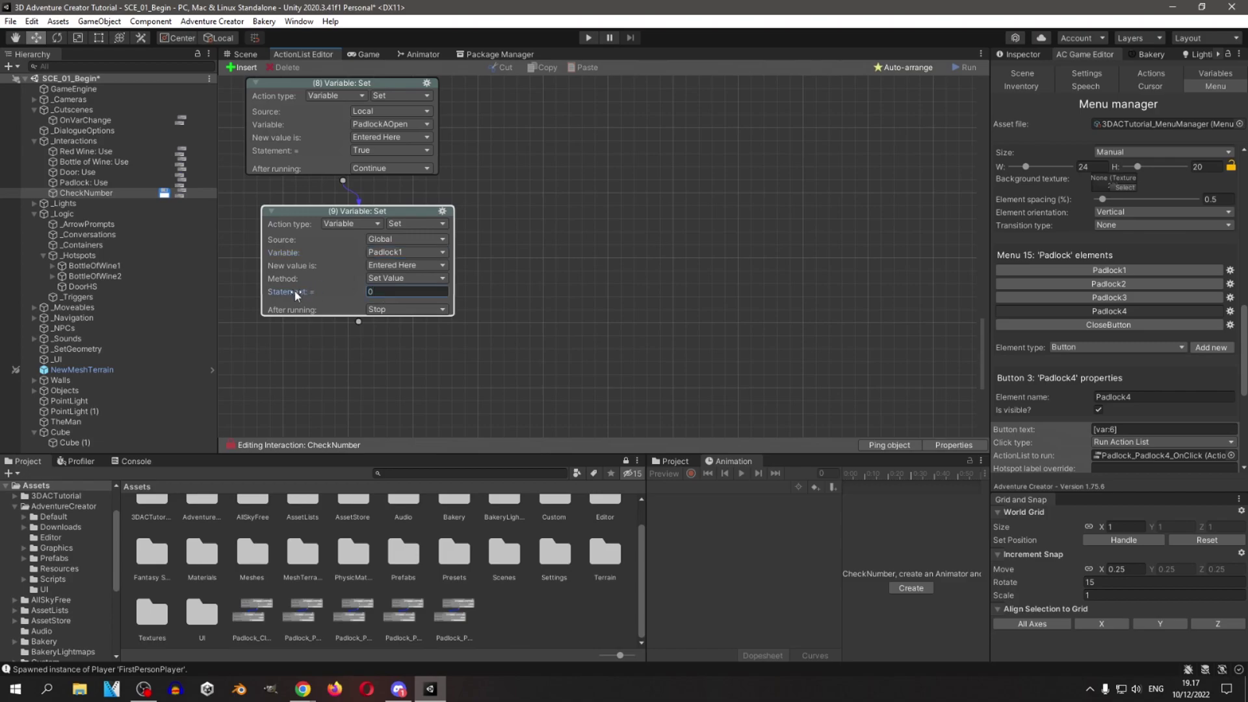
# Check the Padlock: Use action list, including its action that sets PadlockA.
pyautogui.click(175, 183)
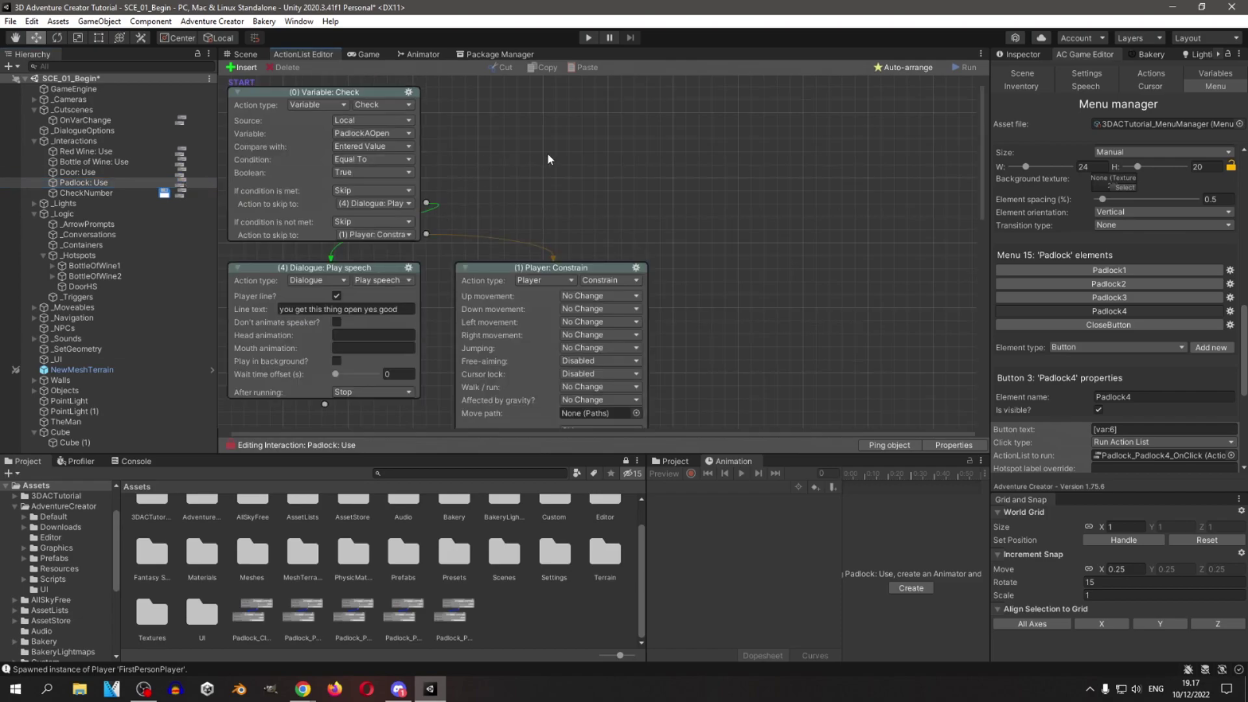
pyautogui.scroll(-5, 543, 159)
pyautogui.click(585, 231)
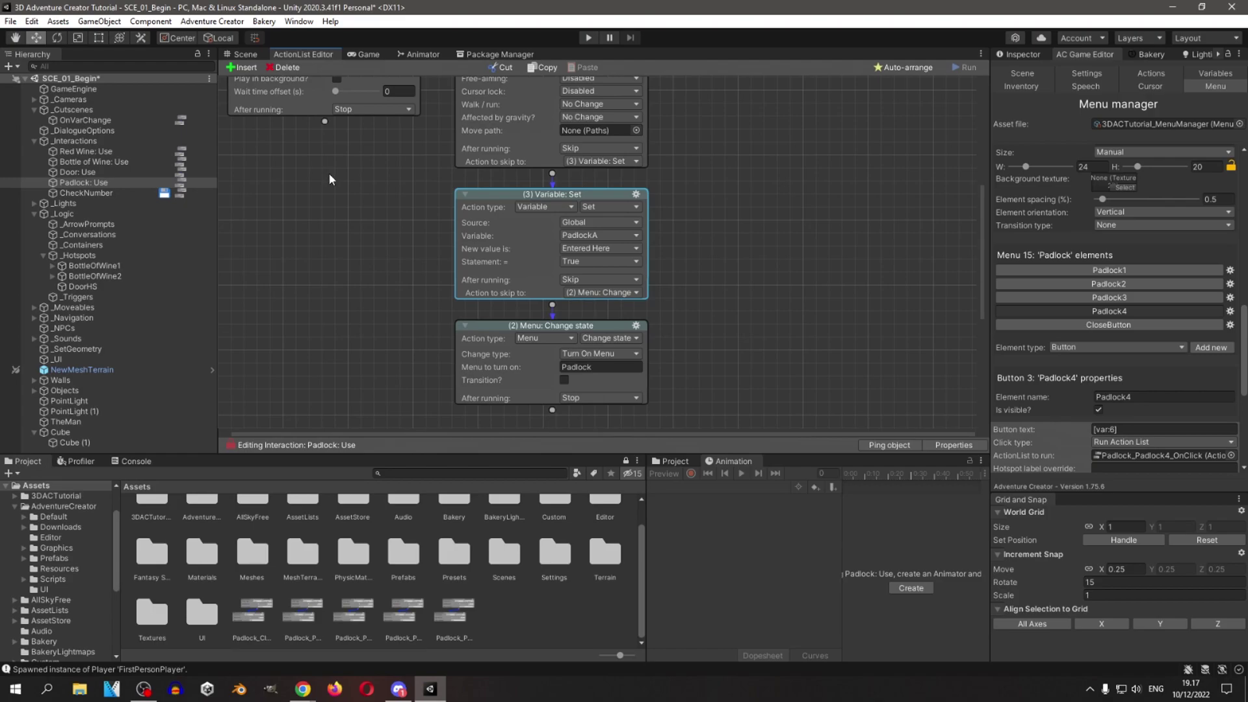
# Duplicate CheckNumber's Padlock1 reset action beside the original and make the copy target Padlock2.
pyautogui.click(181, 194)
pyautogui.scroll(-10, 595, 190)
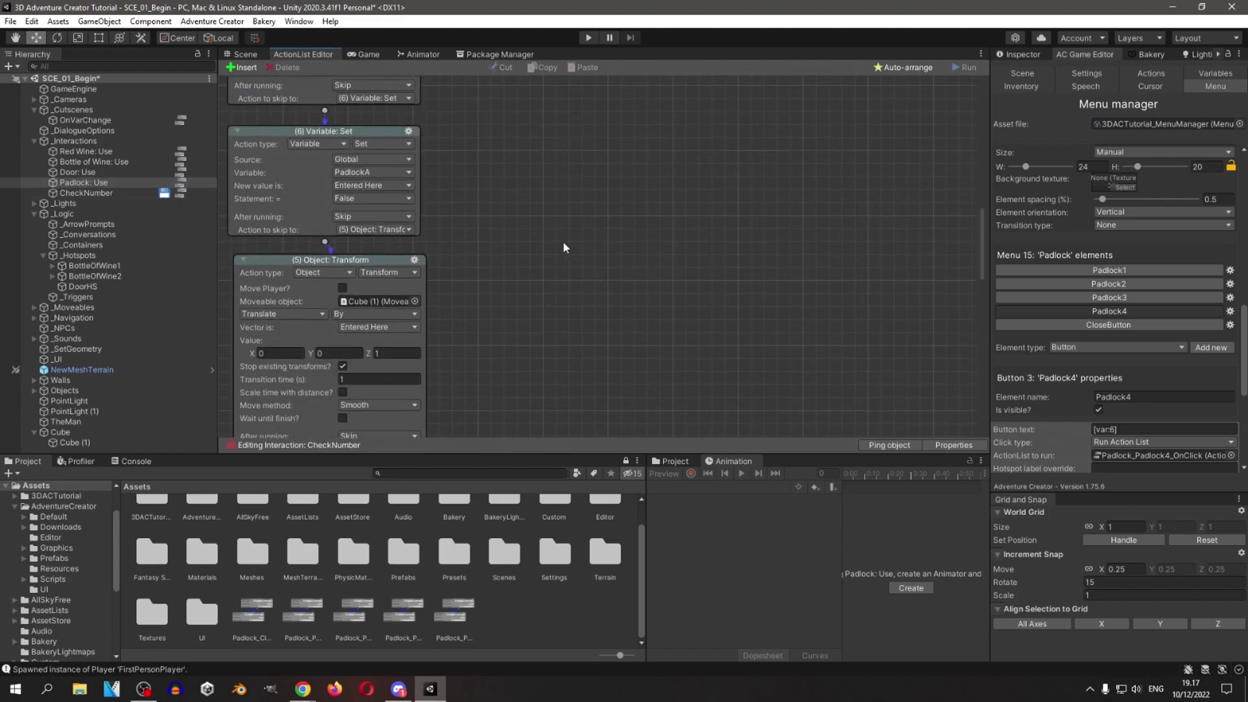
pyautogui.scroll(-5, 553, 221)
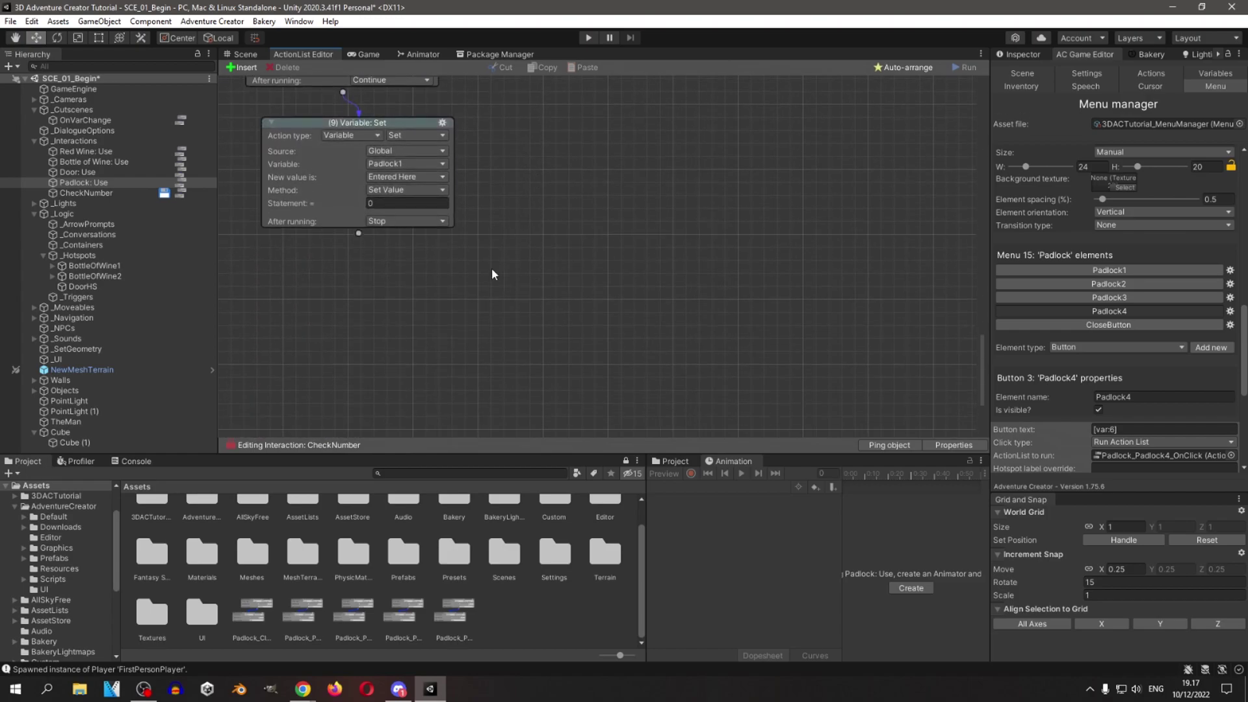
pyautogui.click(441, 183)
pyautogui.click(485, 201)
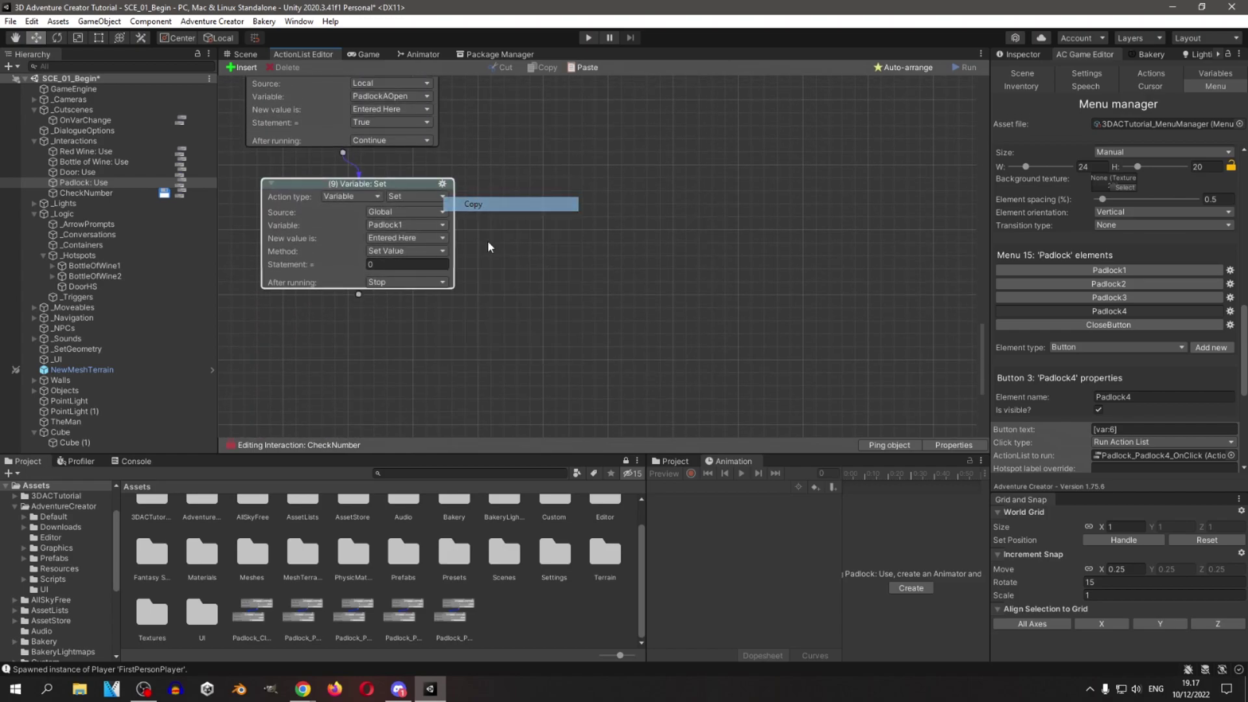
pyautogui.scroll(-1, 507, 218)
pyautogui.rightClick(529, 218)
pyautogui.click(559, 240)
pyautogui.moveTo(572, 222); pyautogui.dragTo(507, 147)
pyautogui.click(609, 189)
pyautogui.click(611, 260)
# Paste two more copies of the reset action and link the Padlock1 reset to the Padlock2 reset.
pyautogui.rightClick(686, 192)
pyautogui.click(715, 206)
pyautogui.moveTo(708, 206); pyautogui.dragTo(534, 290)
pyautogui.rightClick(287, 320)
pyautogui.click(286, 328)
pyautogui.moveTo(333, 321); pyautogui.dragTo(566, 183)
# Assign Padlock3 and Padlock4 to the two remaining copies and link the reset actions in sequence.
pyautogui.click(403, 332)
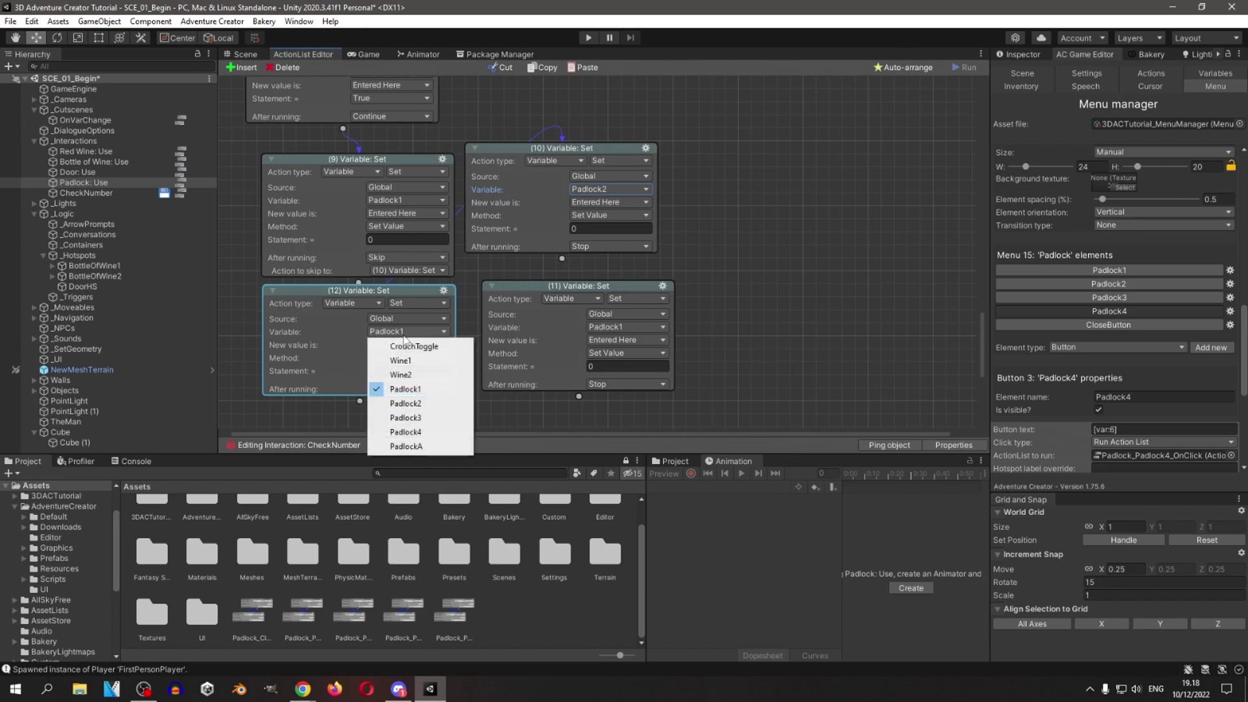
pyautogui.click(419, 419)
pyautogui.scroll(-4, 365, 401)
pyautogui.moveTo(360, 324); pyautogui.dragTo(588, 255)
pyautogui.click(593, 254)
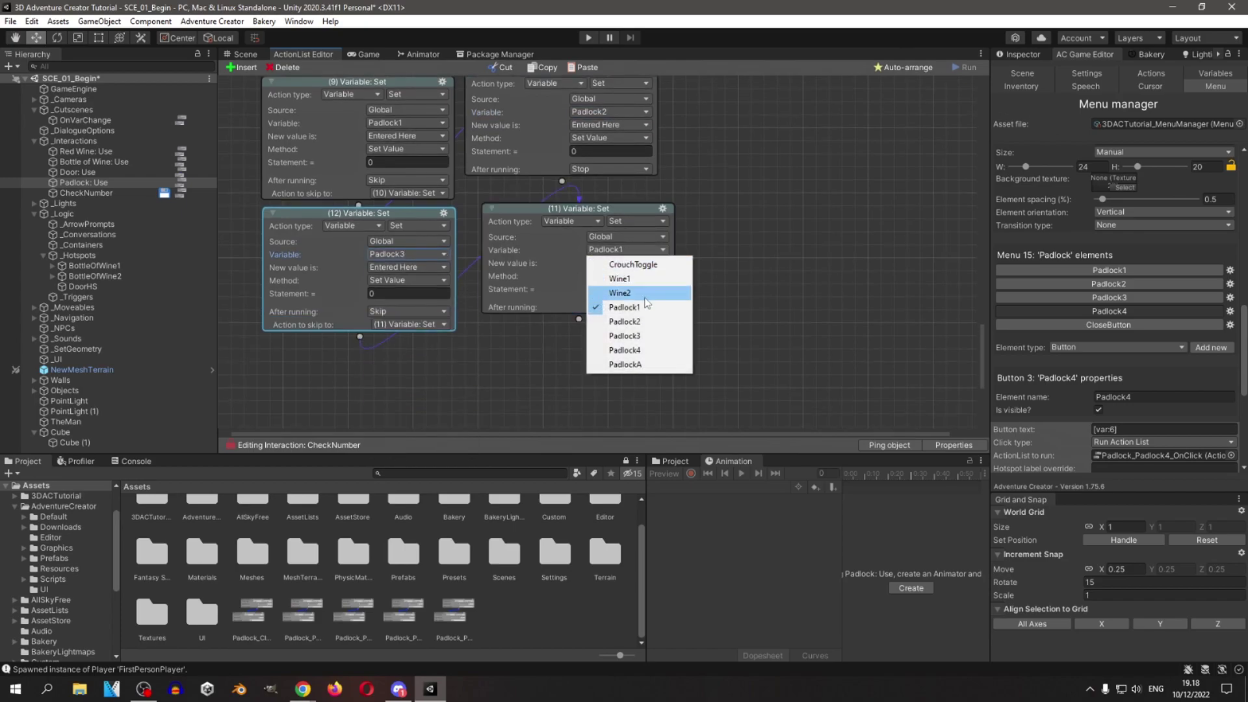
pyautogui.click(638, 346)
pyautogui.moveTo(433, 213); pyautogui.dragTo(445, 240)
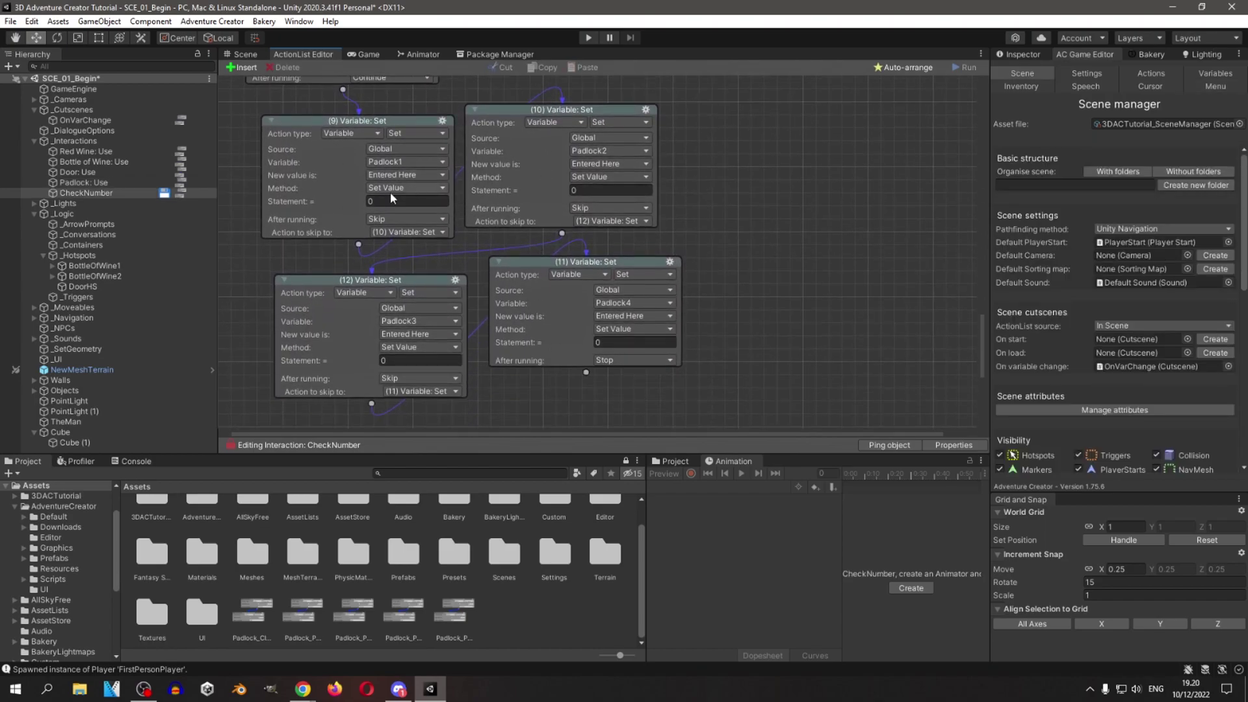
# Create an ActionList asset that runs when the Padlock menu turns on and open it for editing.
pyautogui.click(243, 55)
pyautogui.click(1227, 89)
pyautogui.scroll(-11, 1097, 264)
pyautogui.scroll(-5, 1036, 299)
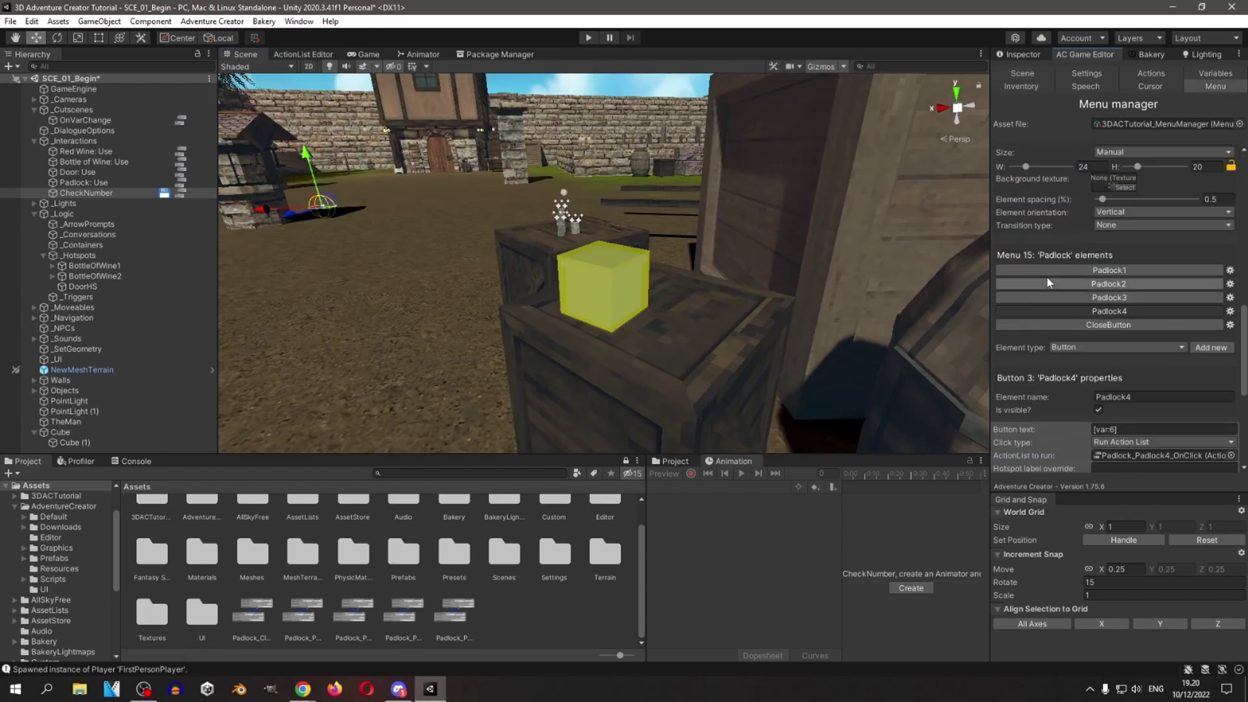
pyautogui.scroll(5, 1040, 292)
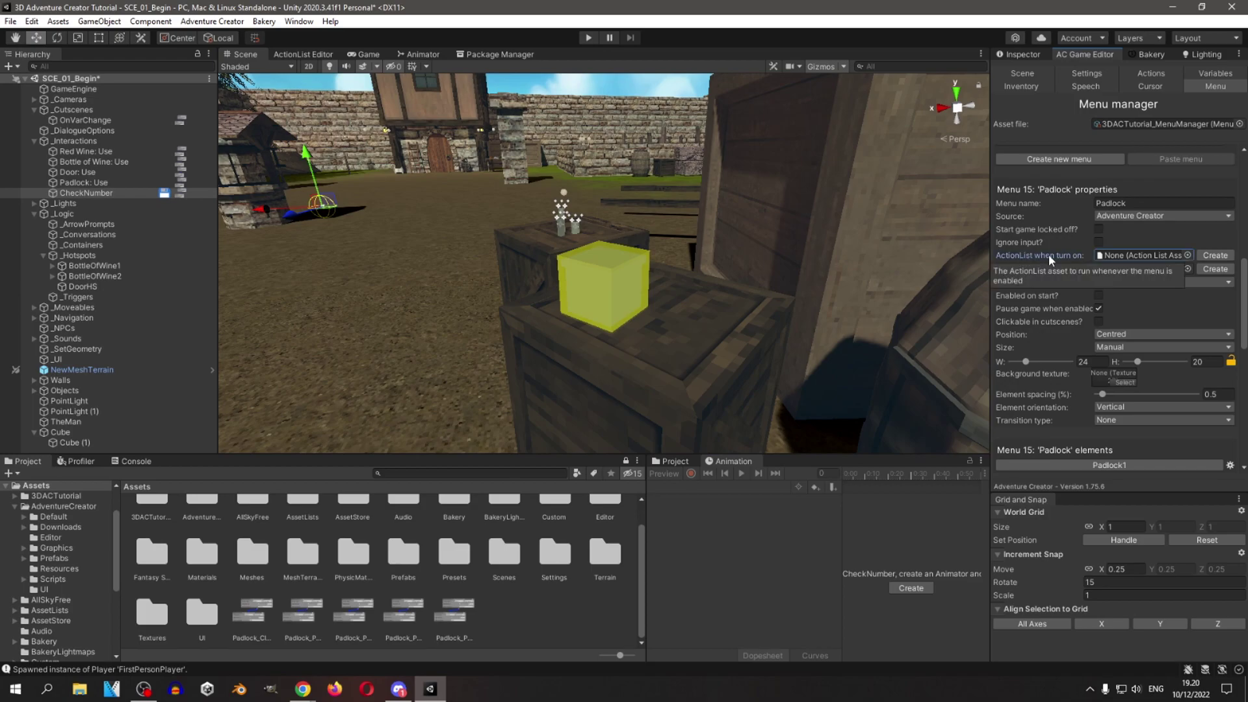
pyautogui.click(1203, 254)
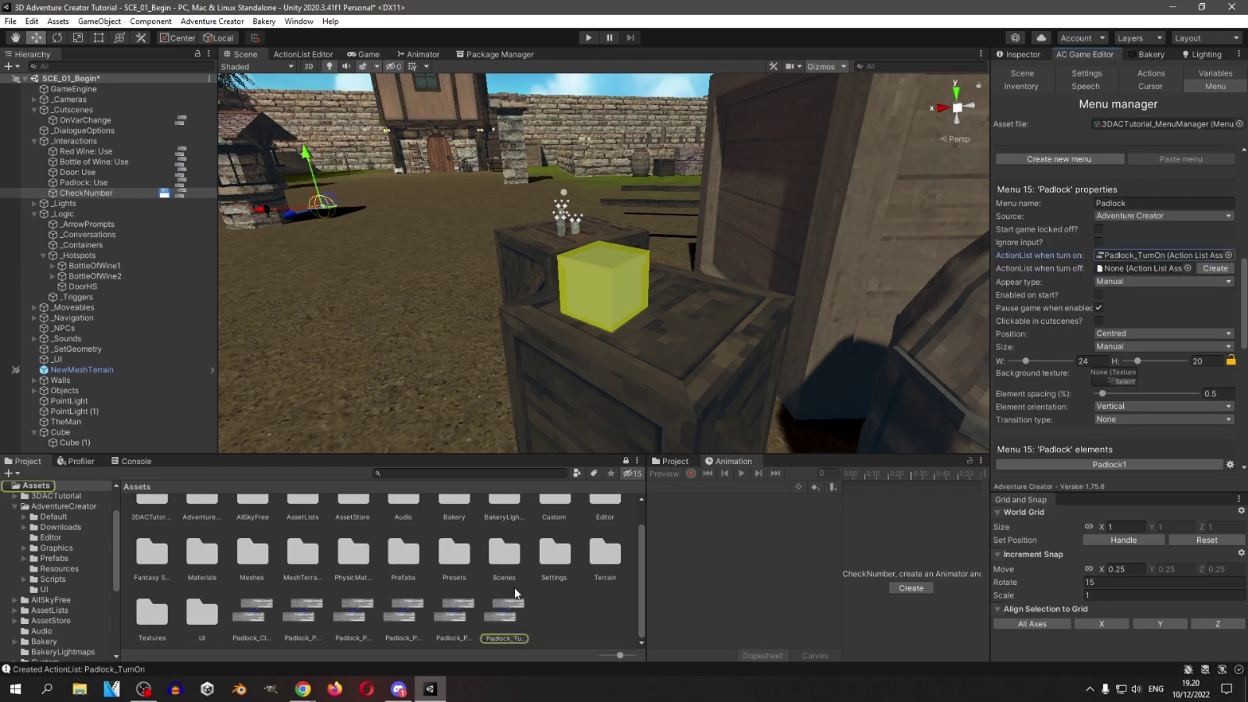
pyautogui.doubleClick(1205, 254)
pyautogui.rightClick(364, 208)
pyautogui.click(400, 234)
pyautogui.click(354, 192)
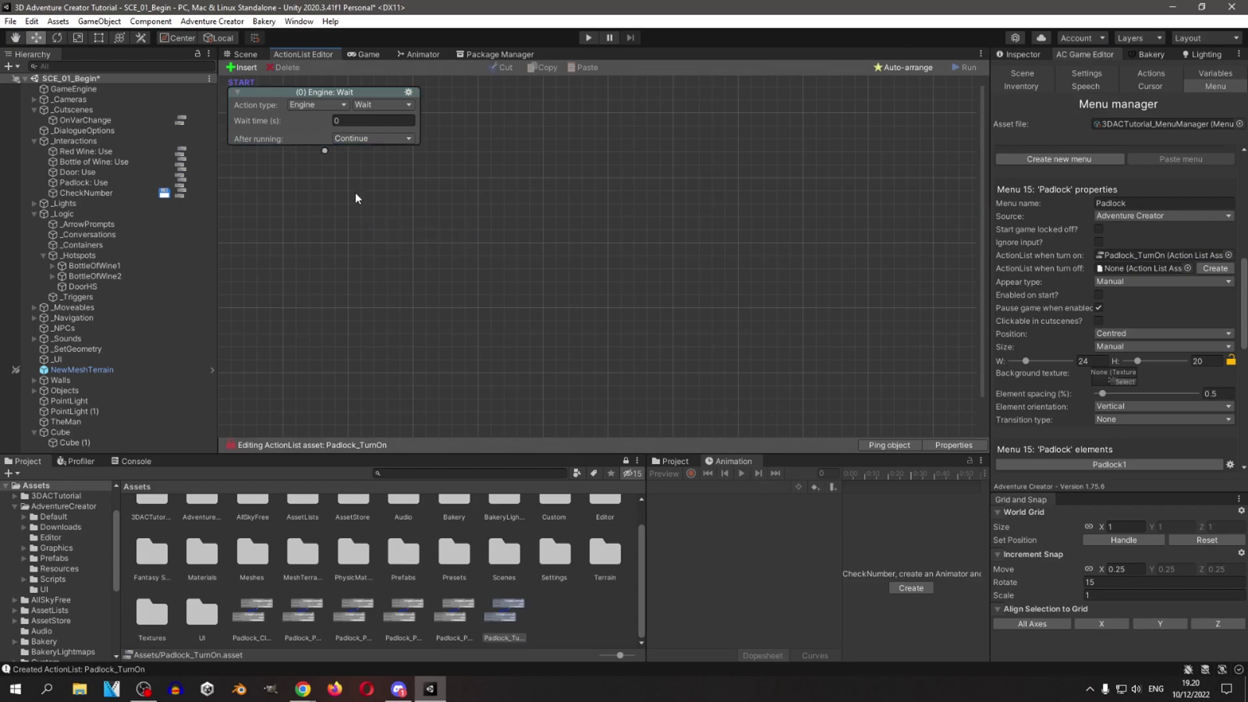
# Copy the four Padlock1 to Padlock4 reset actions from the CheckNumber action list.
pyautogui.click(180, 193)
pyautogui.scroll(-5, 559, 143)
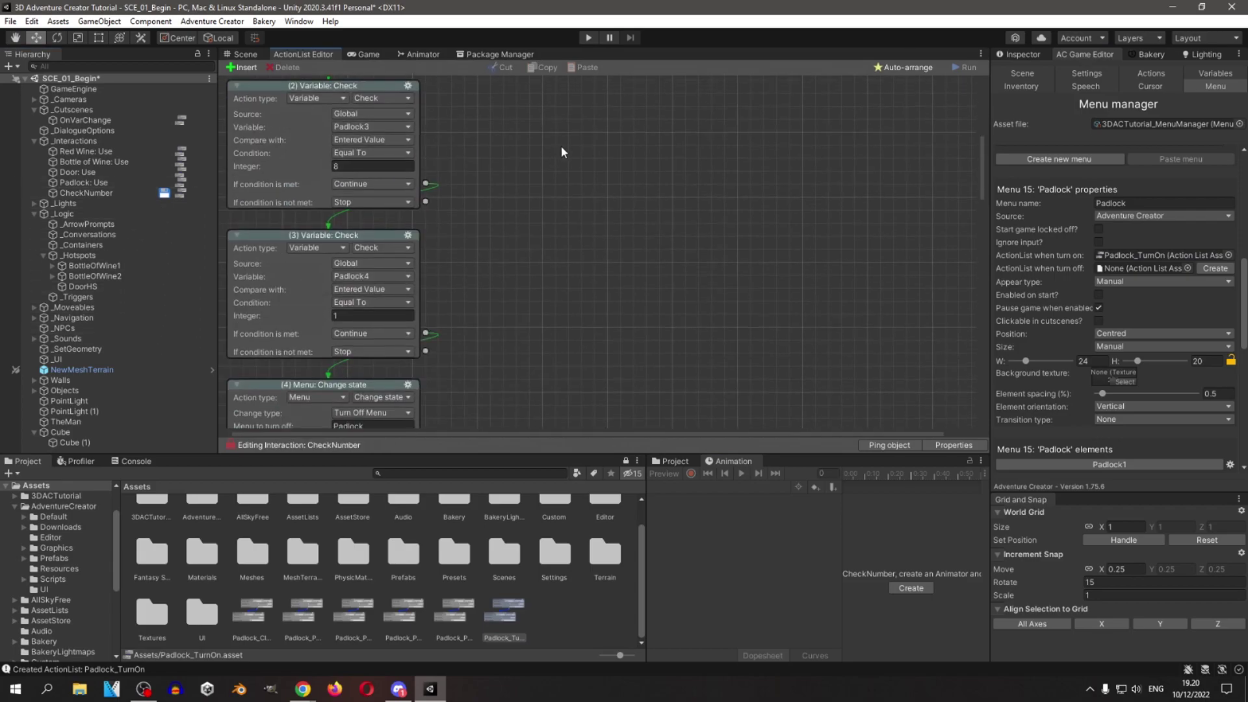
pyautogui.scroll(-5, 650, 271)
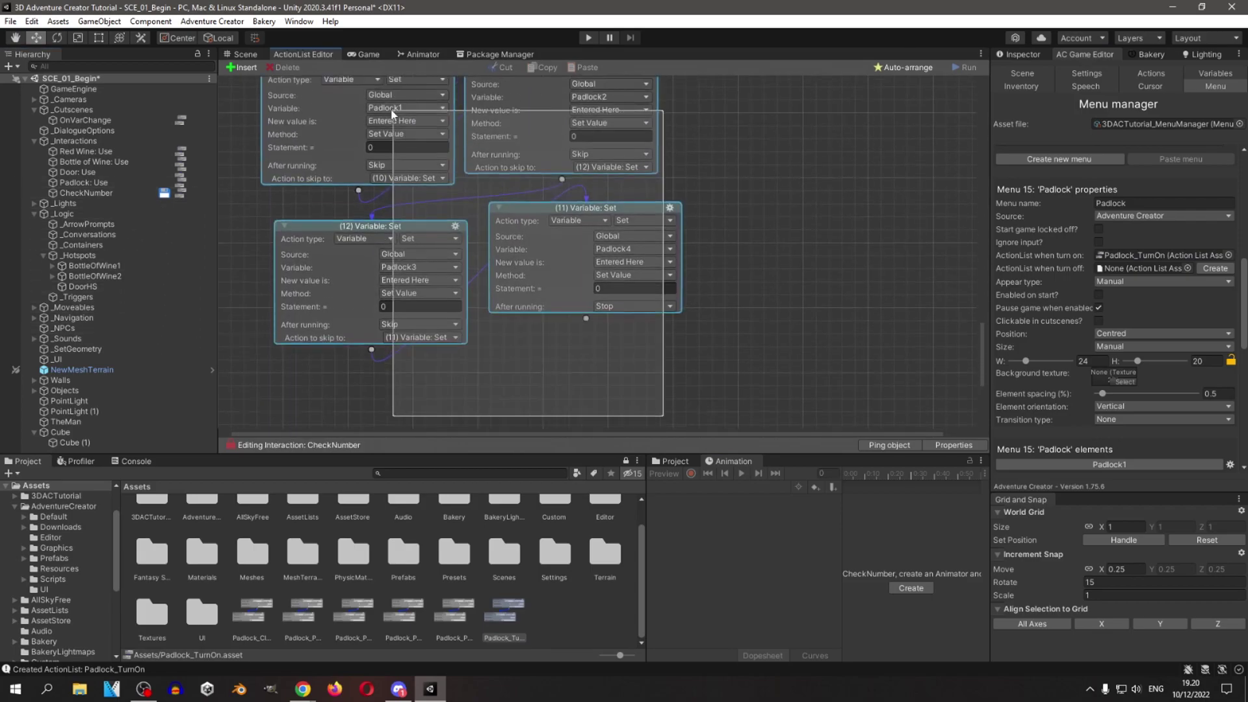
pyautogui.rightClick(759, 211)
pyautogui.click(819, 281)
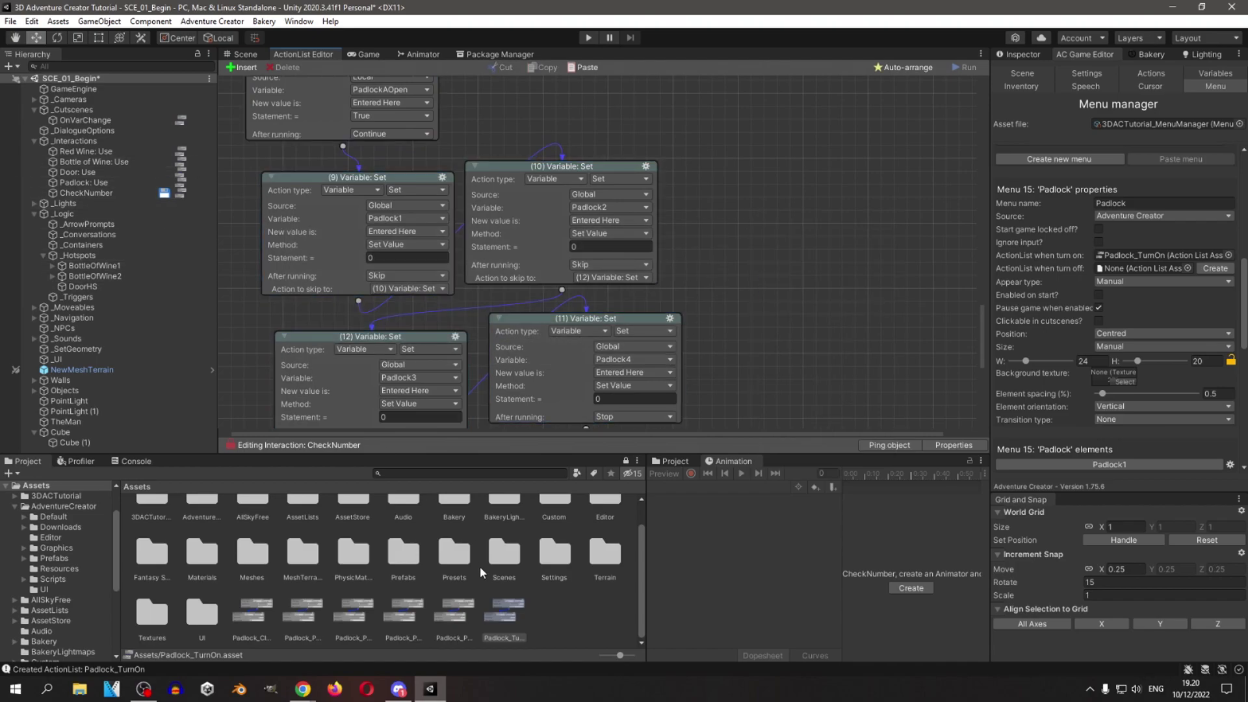
# Replace the default Wait action in Padlock_TurnOn with the four copied reset actions, arranged in sequence.
pyautogui.click(511, 608)
pyautogui.rightClick(419, 226)
pyautogui.click(455, 245)
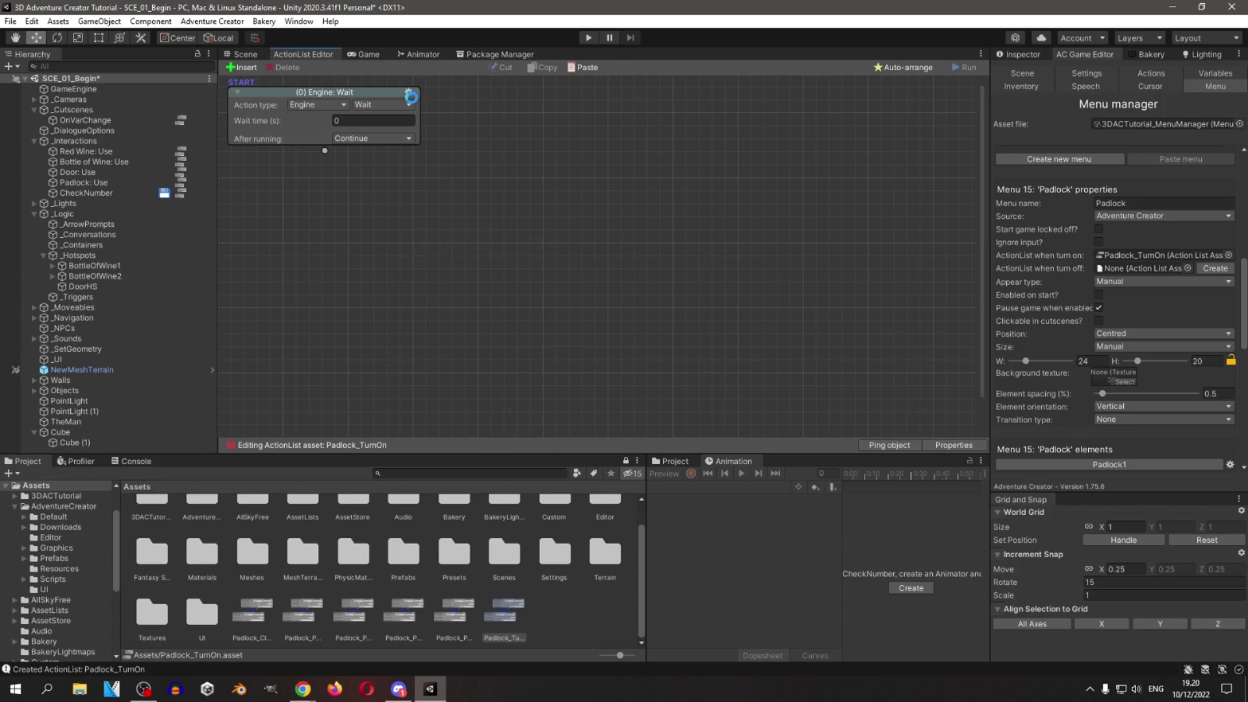
pyautogui.scroll(1, 427, 105)
pyautogui.click(408, 91)
pyautogui.click(441, 162)
pyautogui.rightClick(489, 104)
pyautogui.click(553, 190)
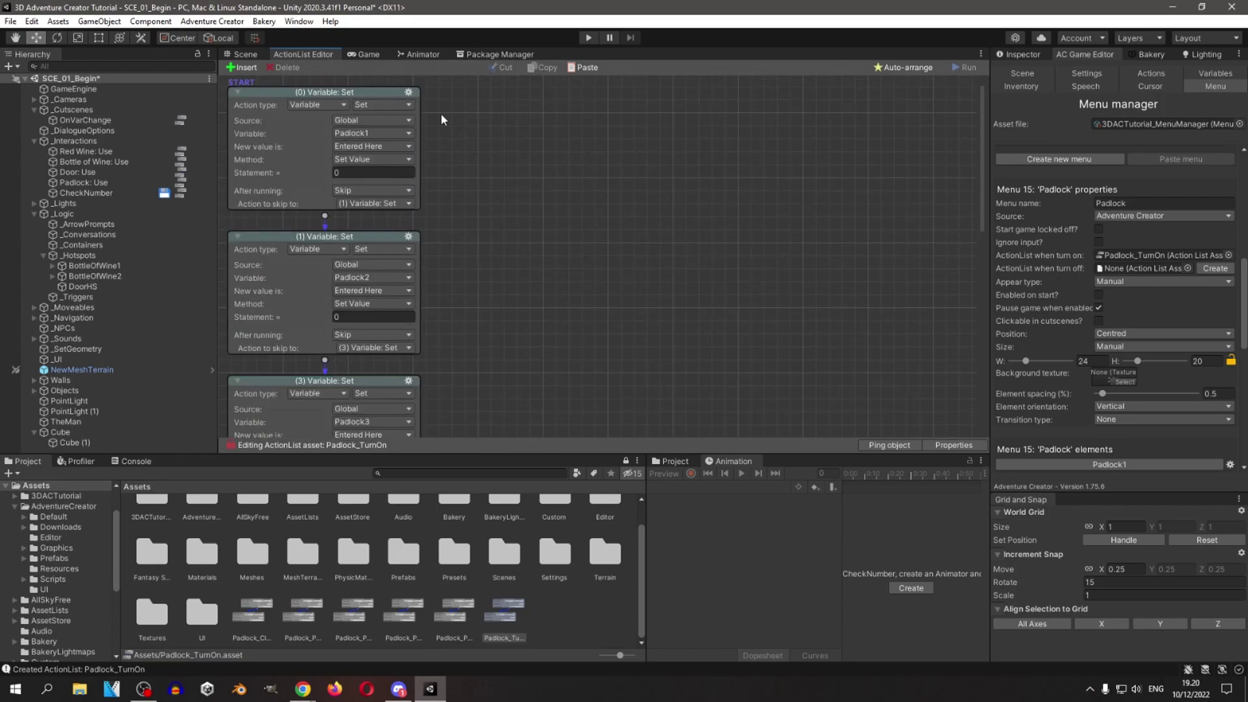
# Play-test the scene by cycling the padlock's first digit repeatedly, and quit the game.
pyautogui.click(241, 56)
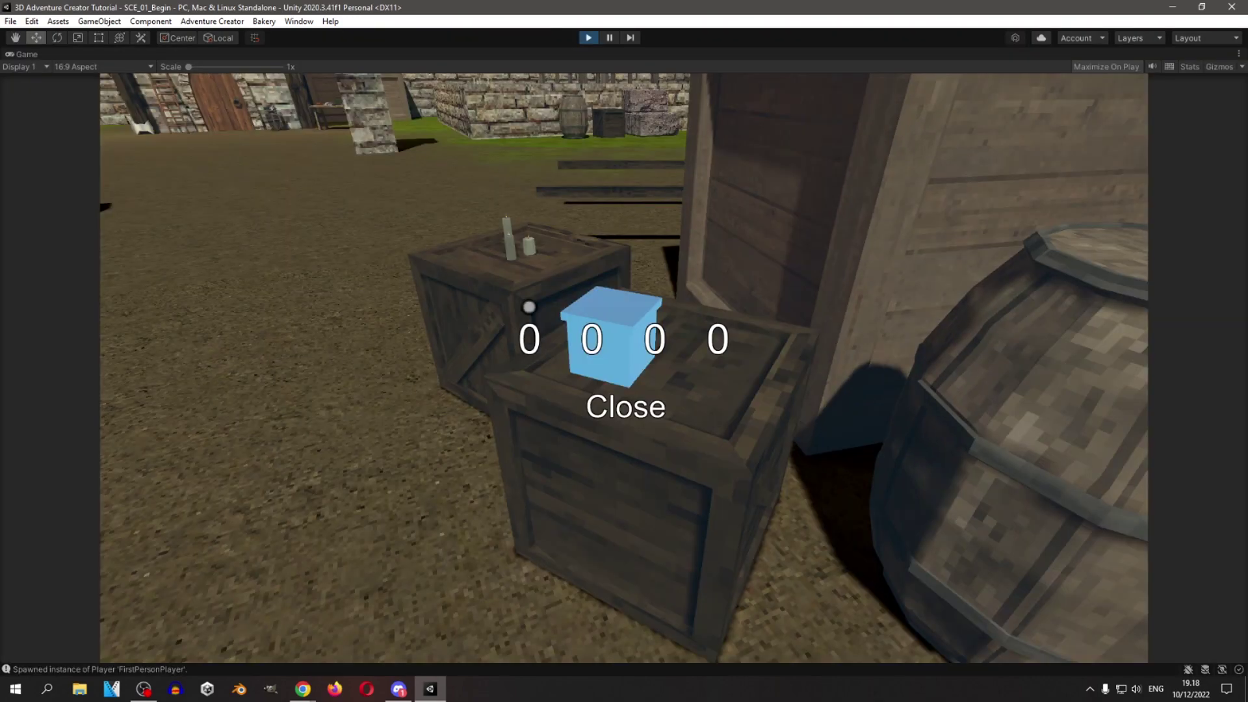
pyautogui.click(533, 341)
pyautogui.click(530, 339)
pyautogui.click(530, 338)
pyautogui.click(532, 338)
pyautogui.click(531, 337)
pyautogui.click(532, 338)
pyautogui.click(532, 336)
pyautogui.click(532, 334)
pyautogui.click(531, 332)
pyautogui.click(526, 334)
pyautogui.click(528, 330)
pyautogui.click(529, 341)
pyautogui.click(531, 346)
pyautogui.click(527, 344)
pyautogui.click(531, 343)
pyautogui.click(531, 343)
pyautogui.click(530, 344)
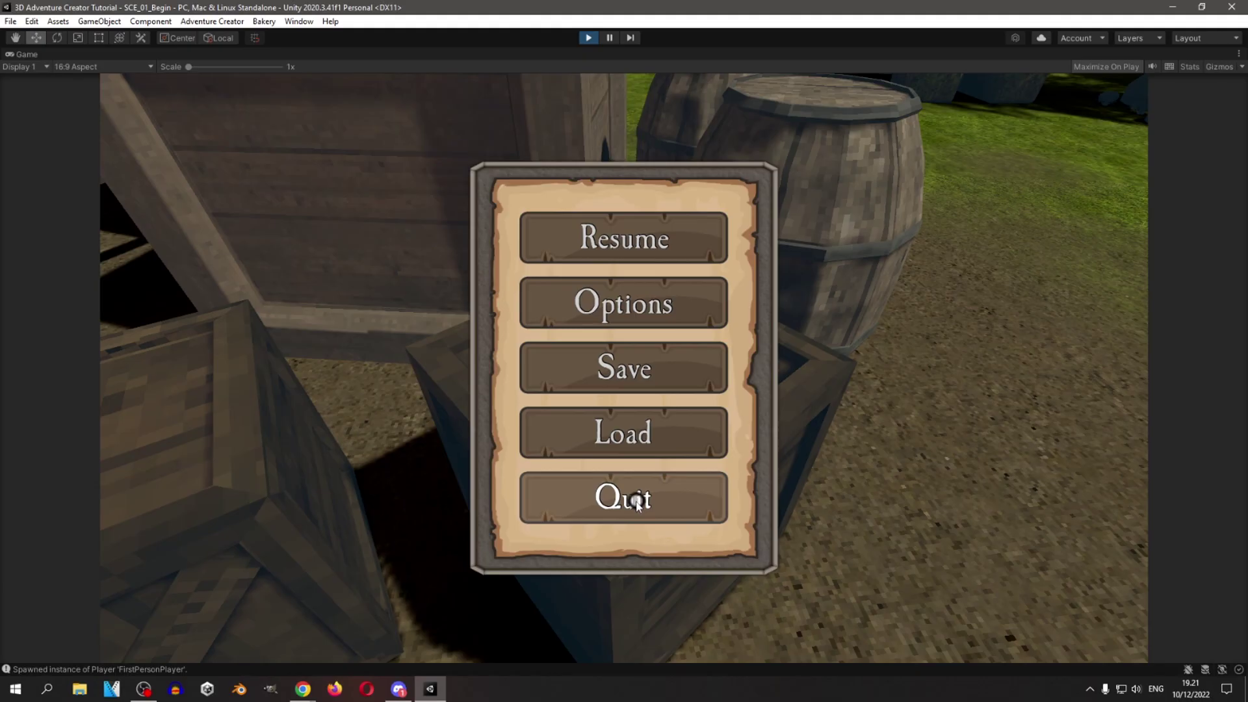
pyautogui.click(636, 501)
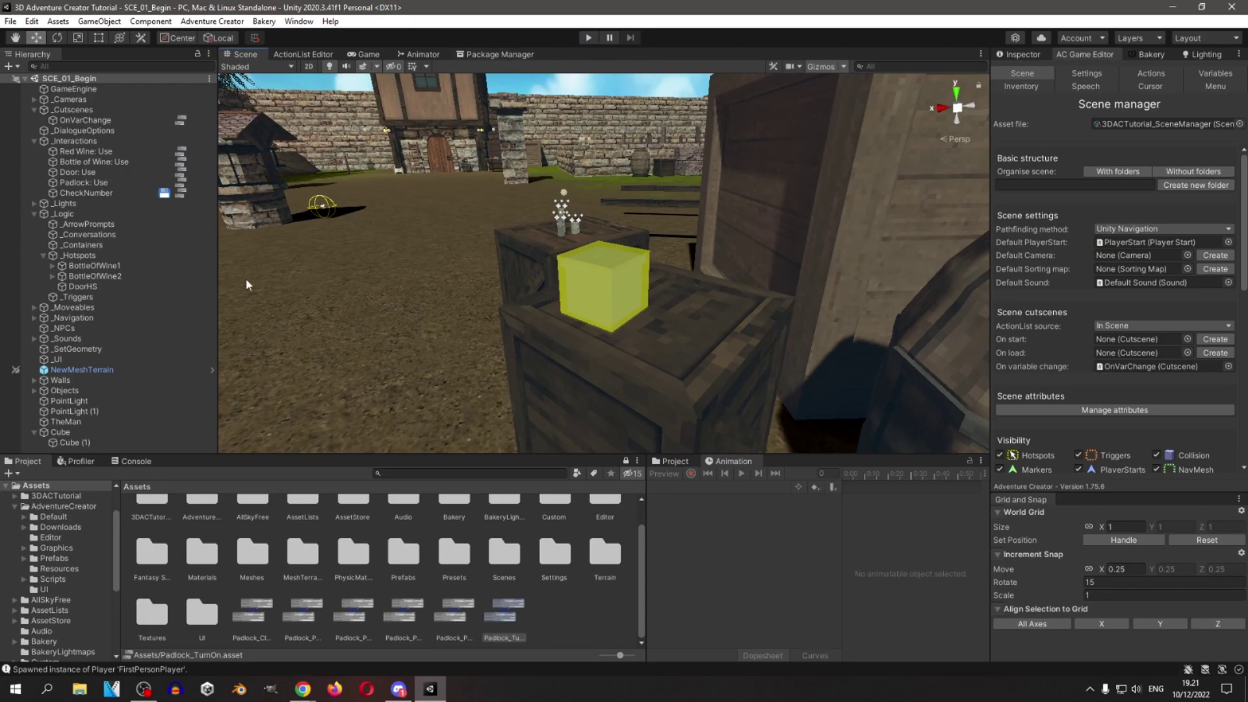